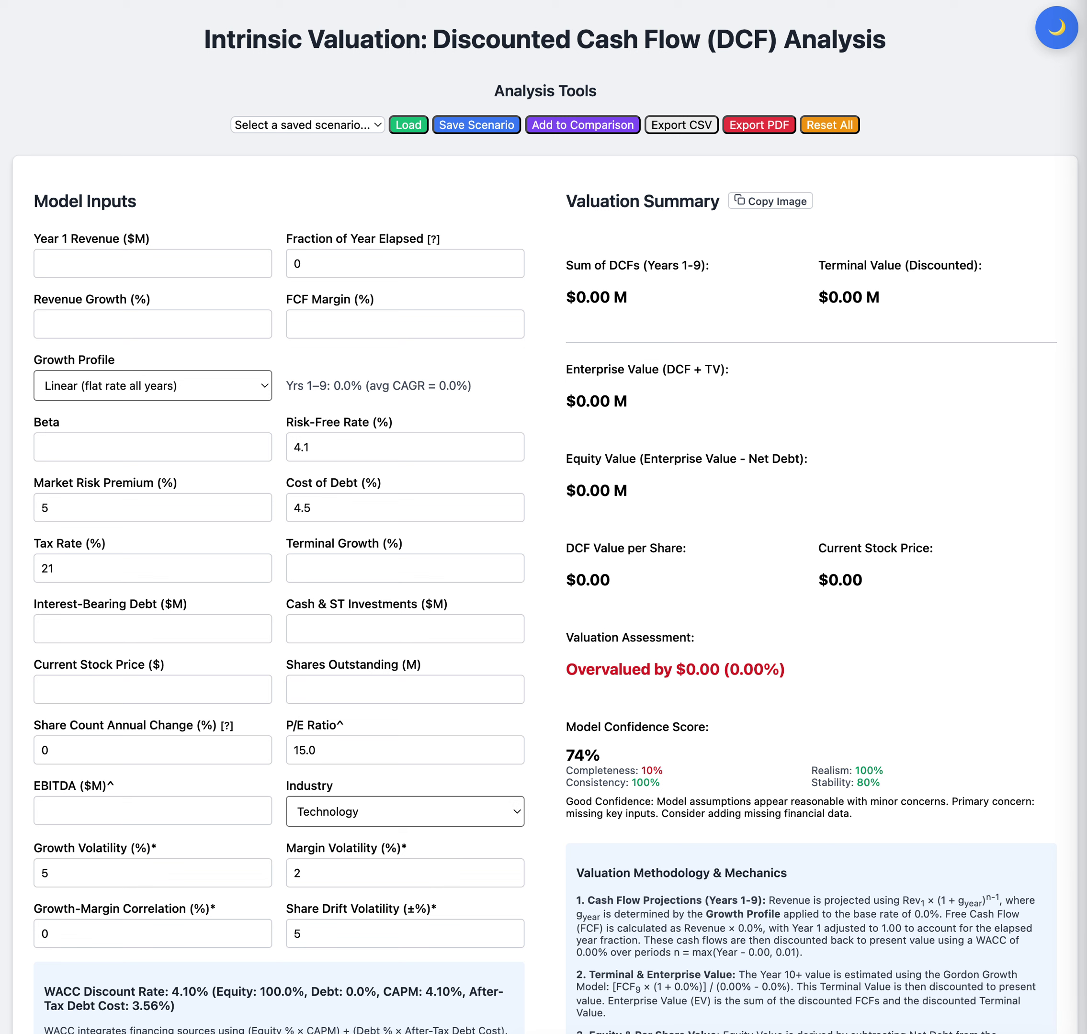
- Set the Year 1 revenue to 775 ($M) and the fraction of year elapsed to 0.25
left_click(147, 260)
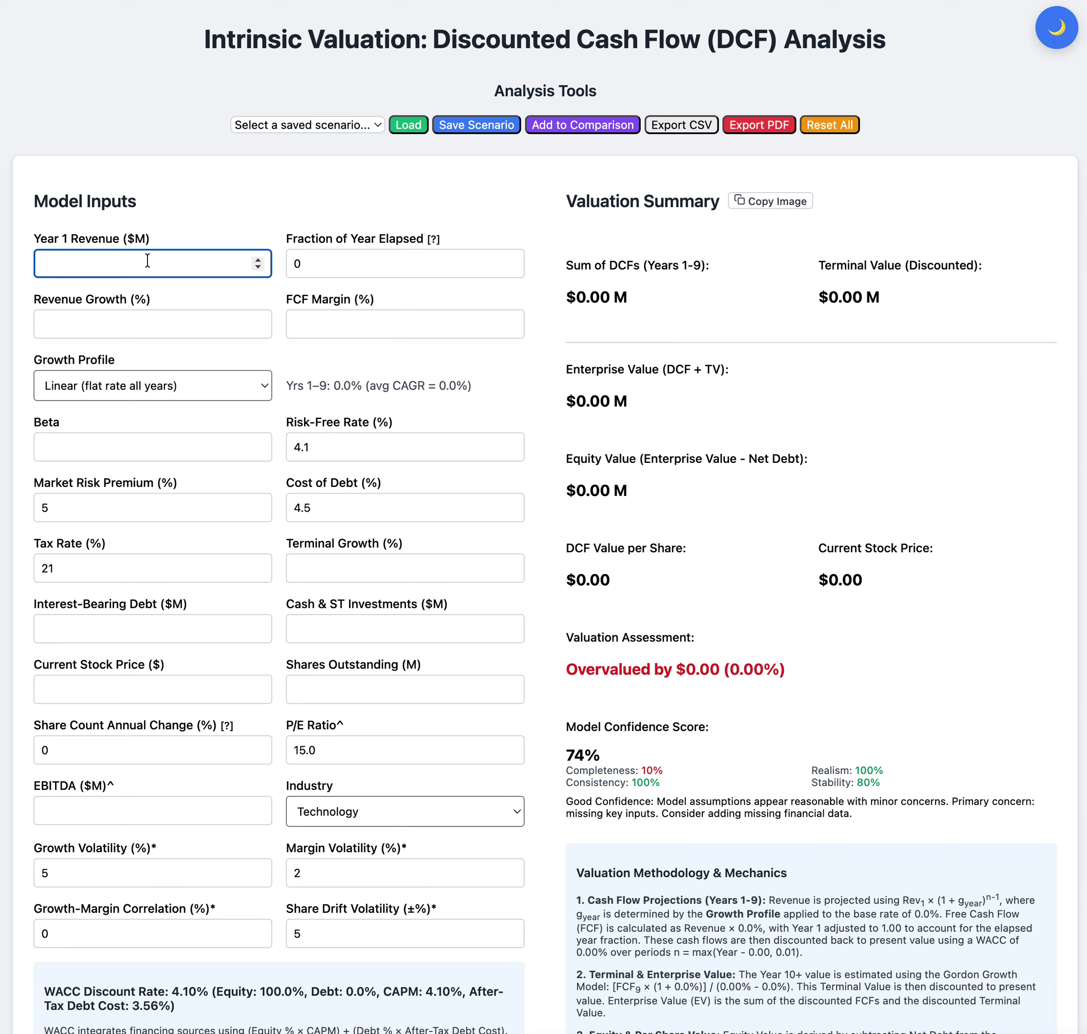
type("775")
key("Tab")
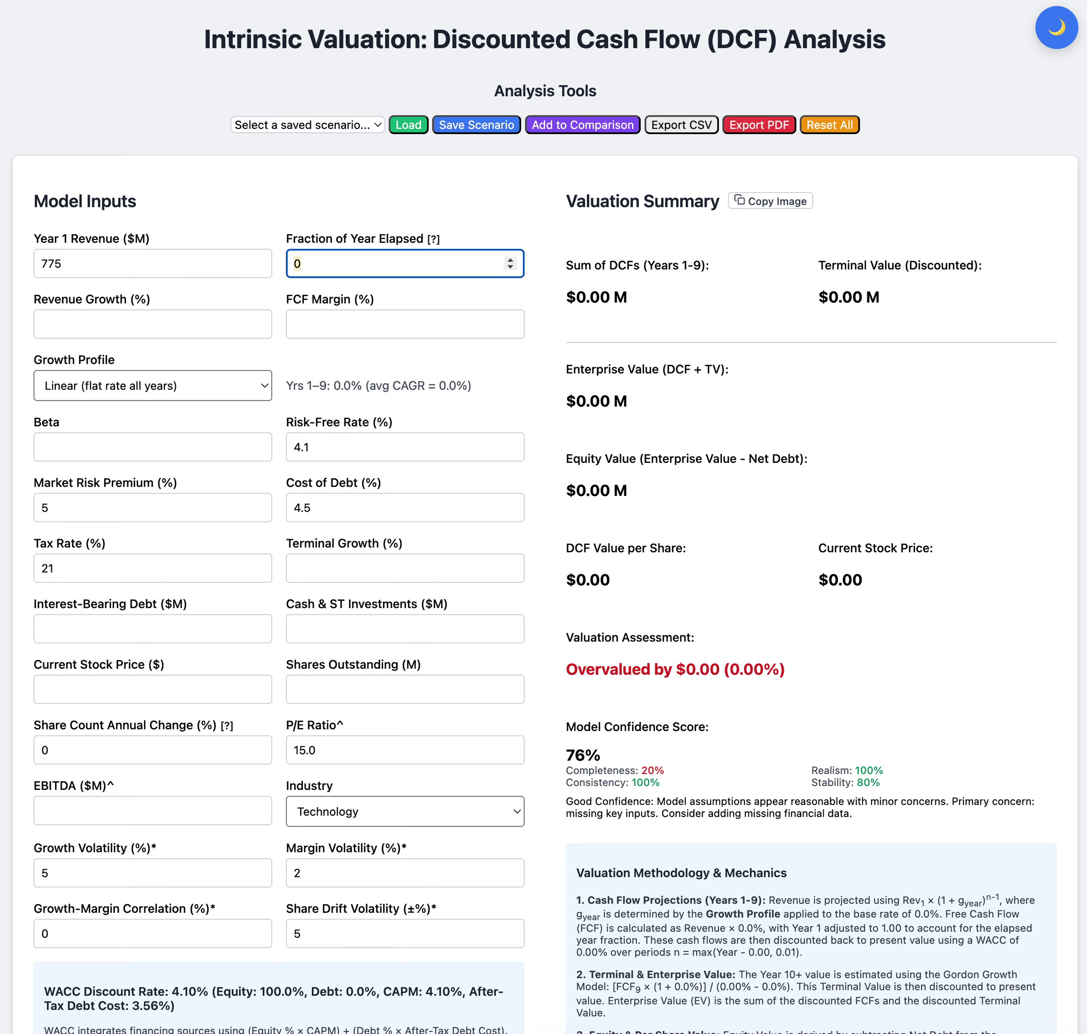
key("super+Tab")
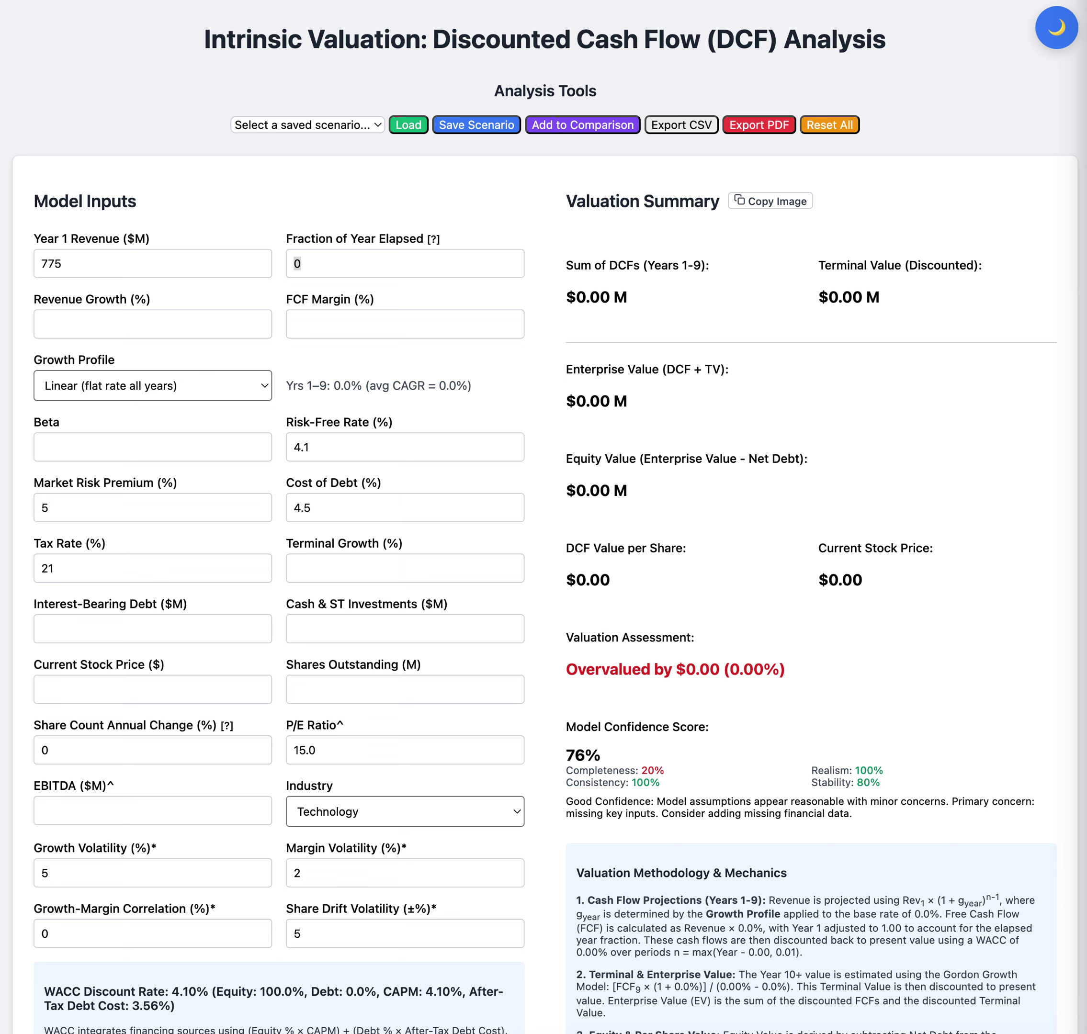
left_click(352, 262)
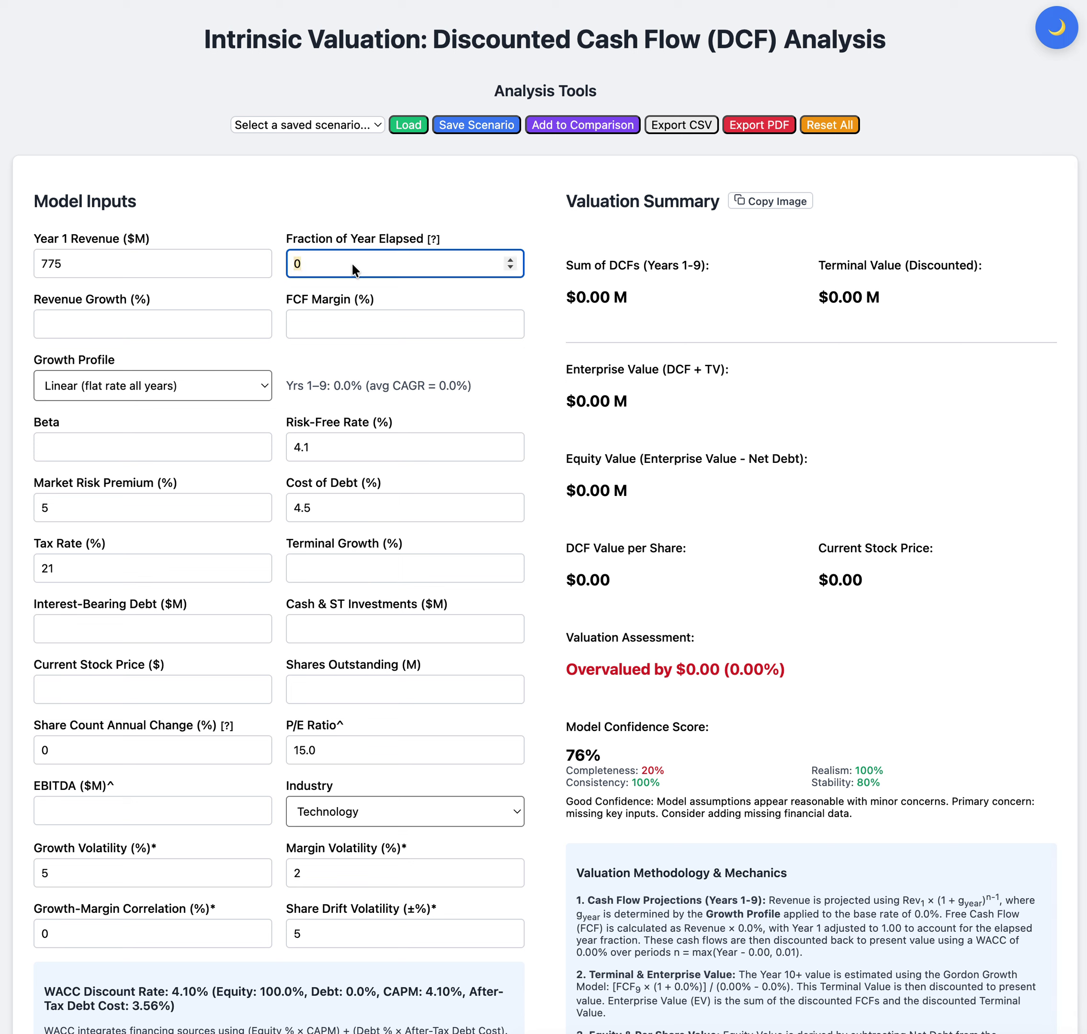
type("0.25")
key("Tab")
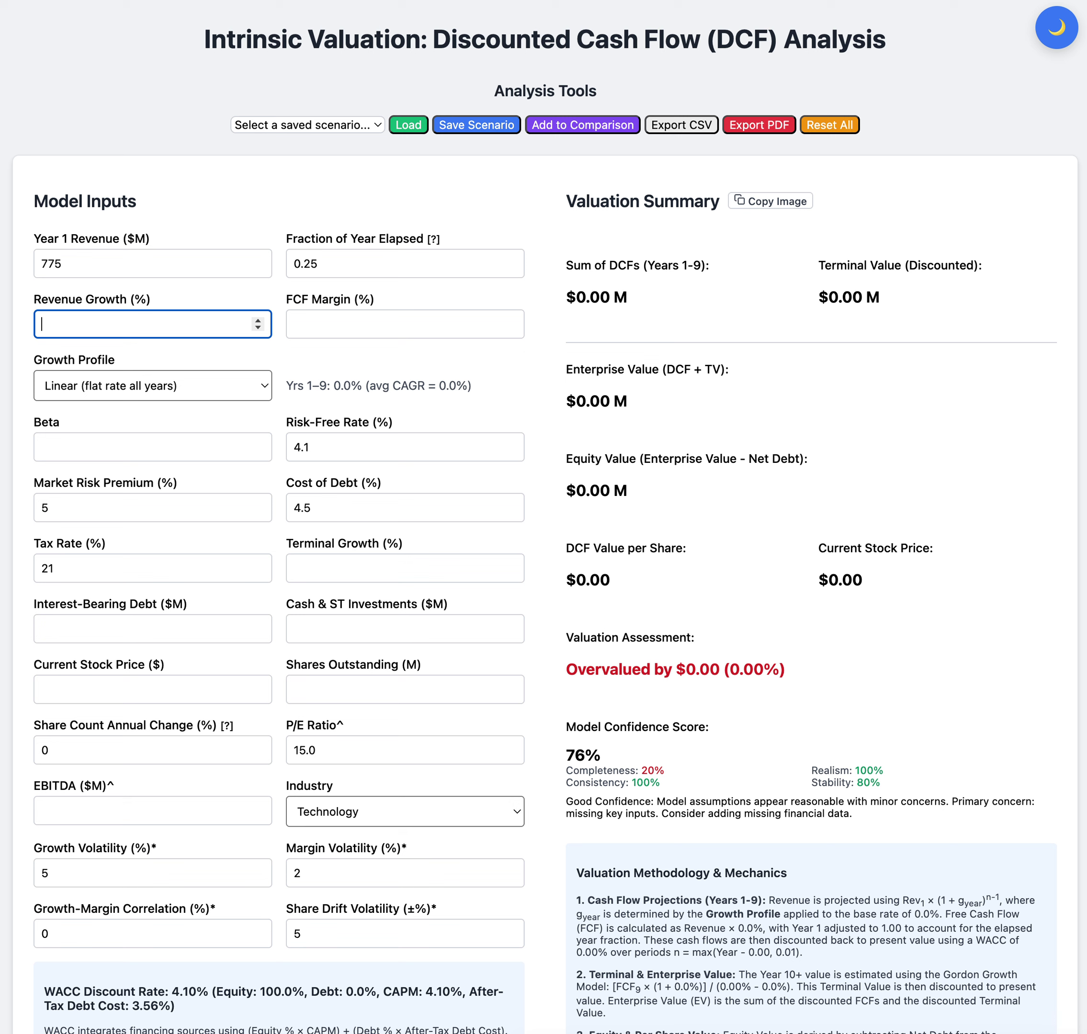
- Set the FCF margin to 15%
key("super+Tab")
left_click(102, 323)
key("super+Tab")
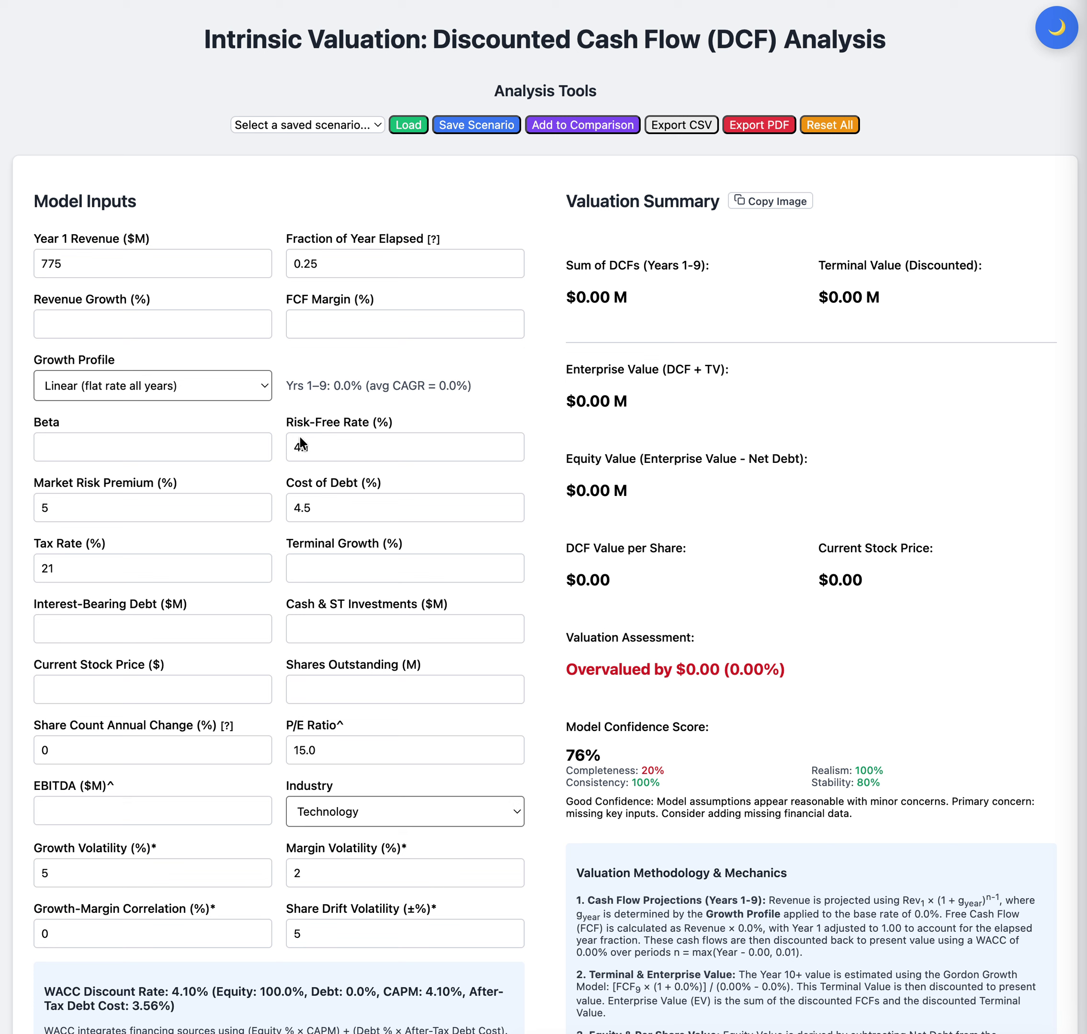
left_click(339, 326)
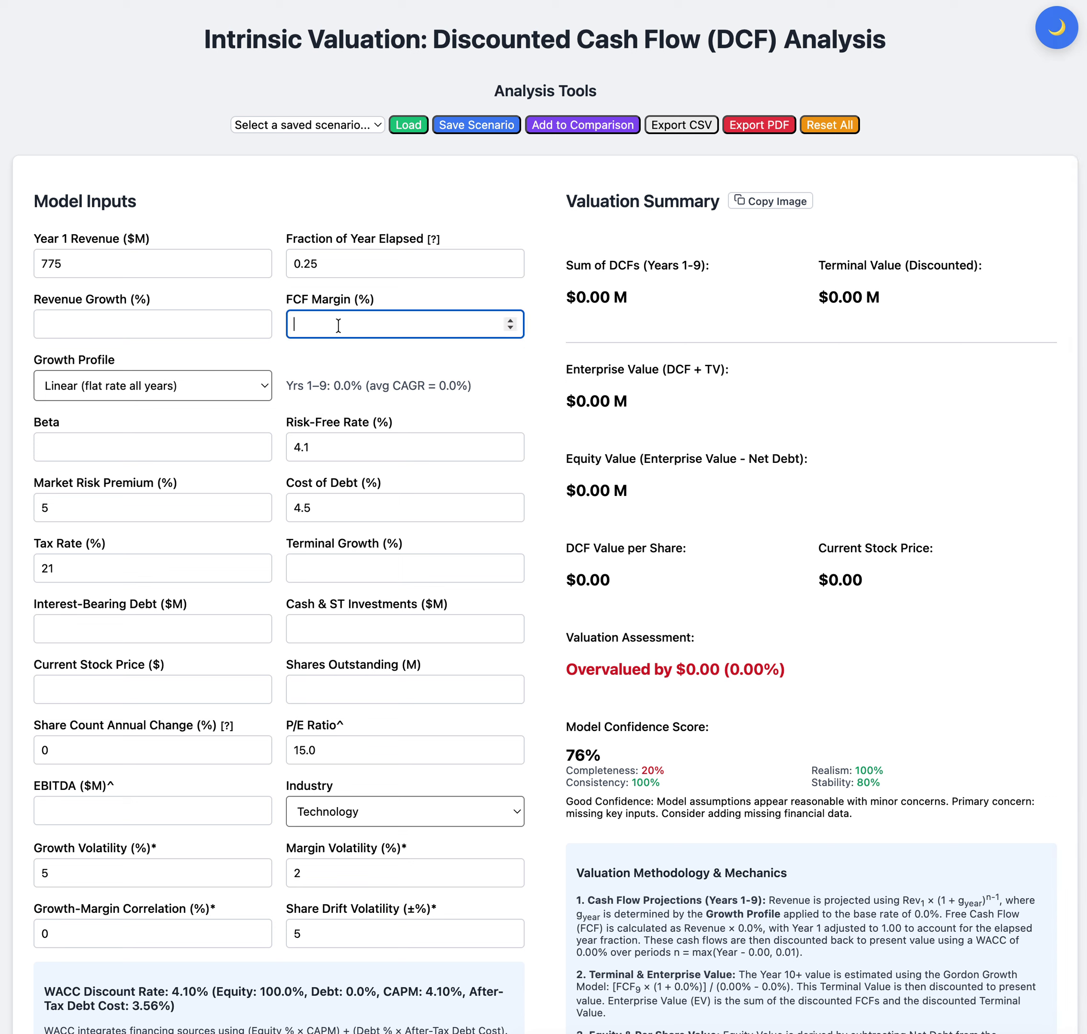
type("15")
left_click(751, 411)
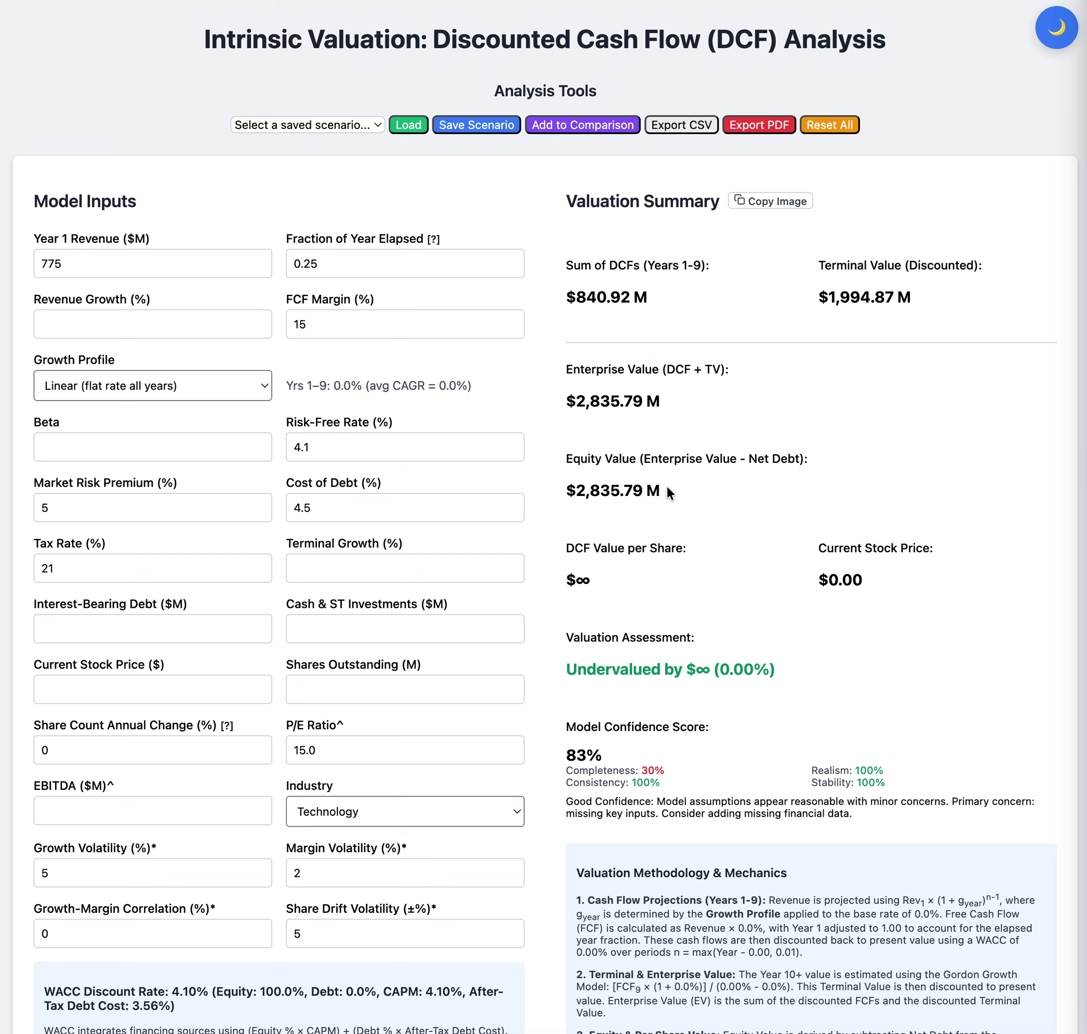
- Try a revenue growth of 5% with the Accelerating (back-loaded ramp) growth profile
left_click(188, 324)
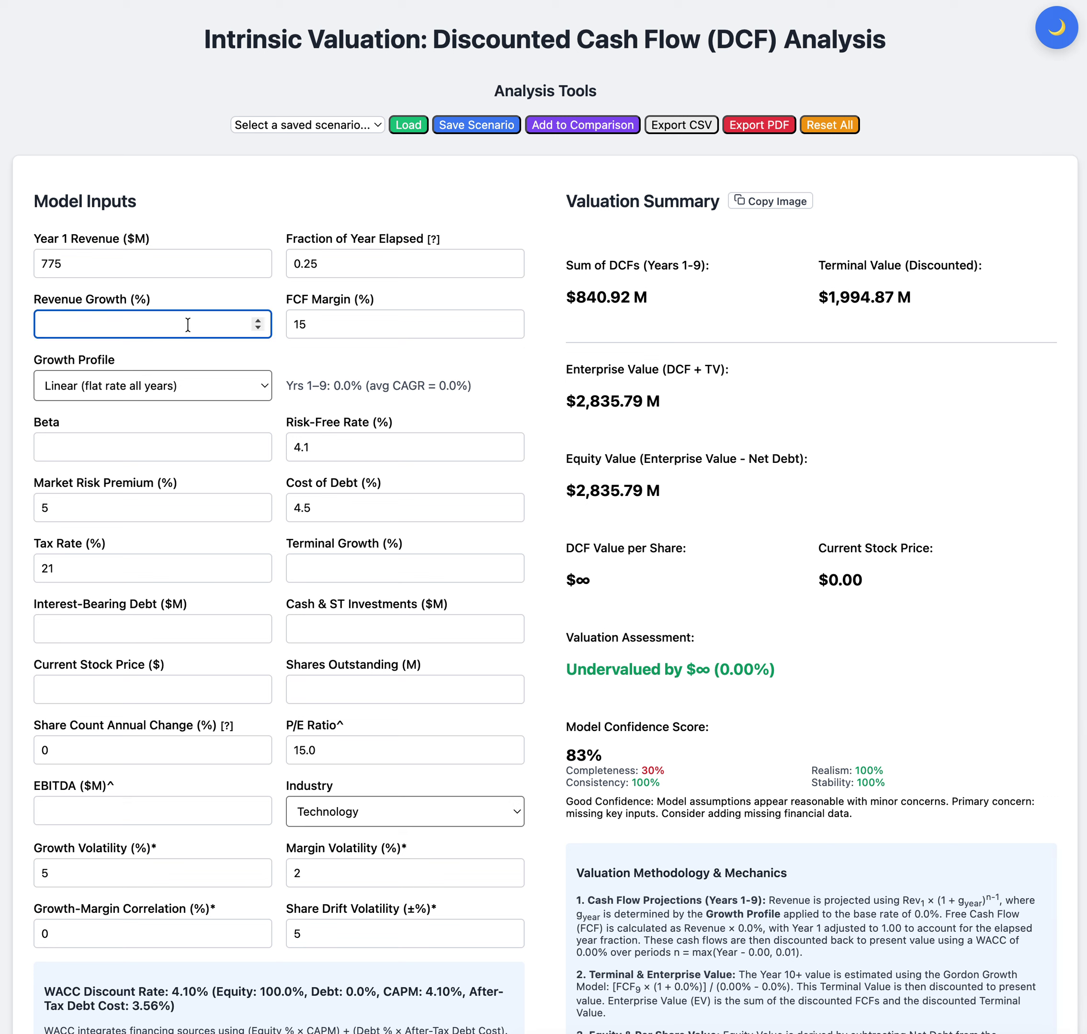
type("5")
left_click(184, 382)
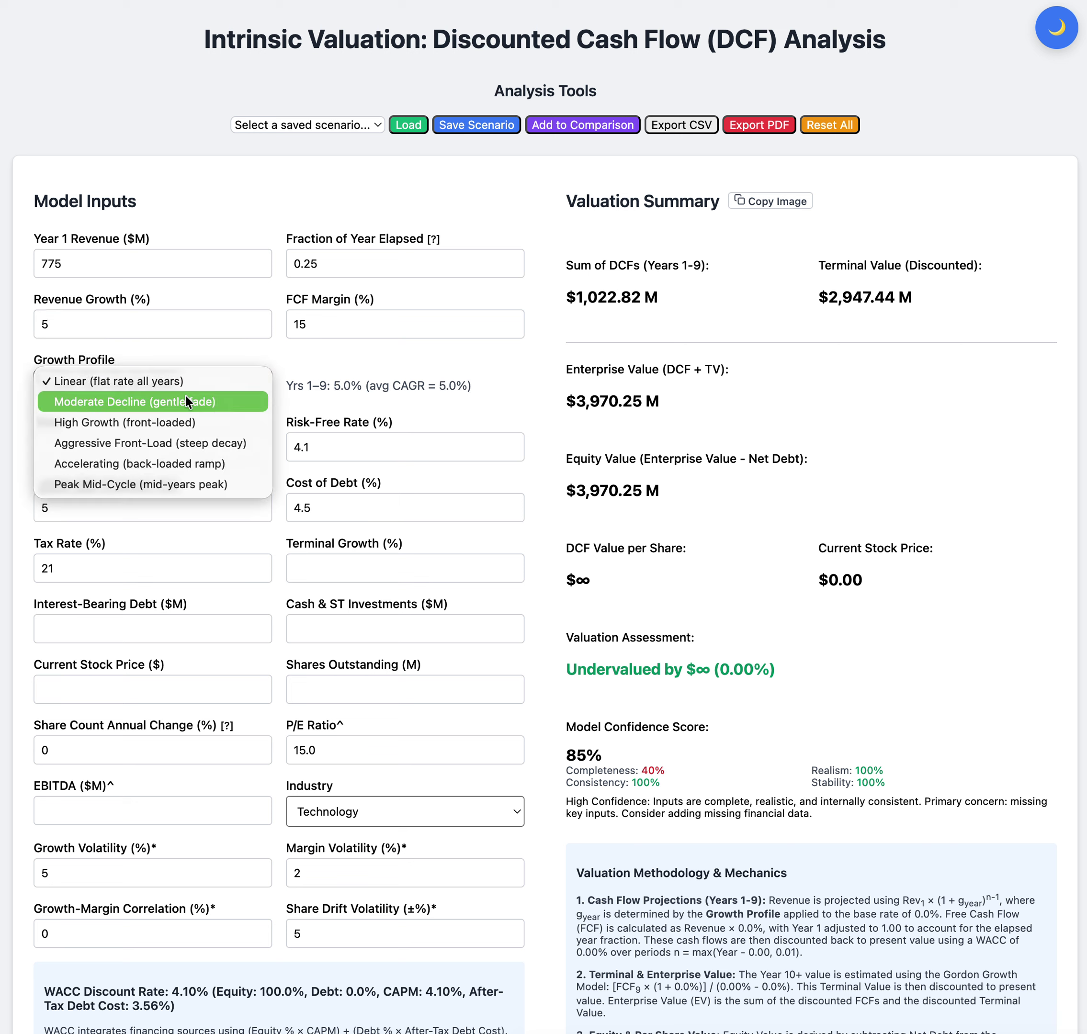
left_click(206, 463)
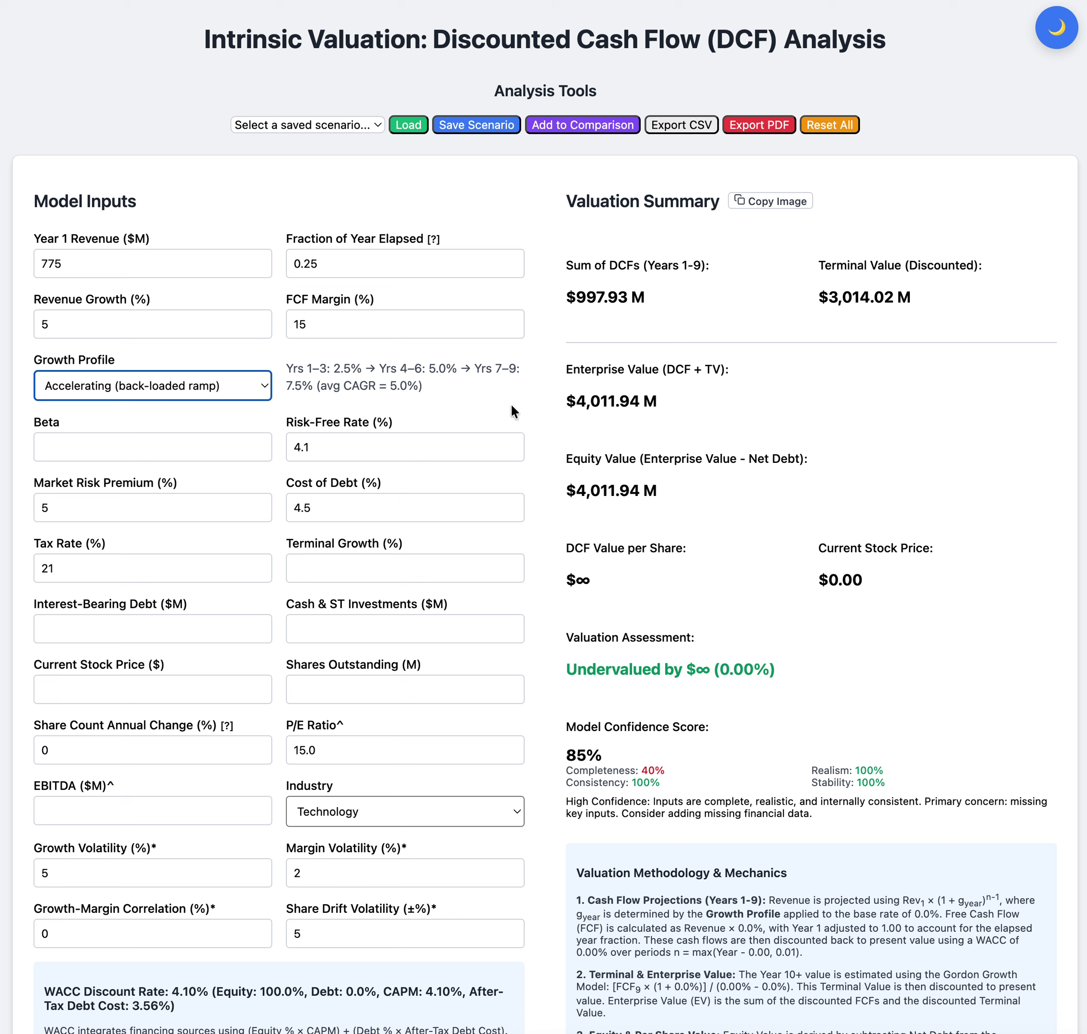
- Try revenue growth rates of 7.5% and 10% with the accelerating growth profile
left_click(140, 328)
key("BackSpace")
type("7.5")
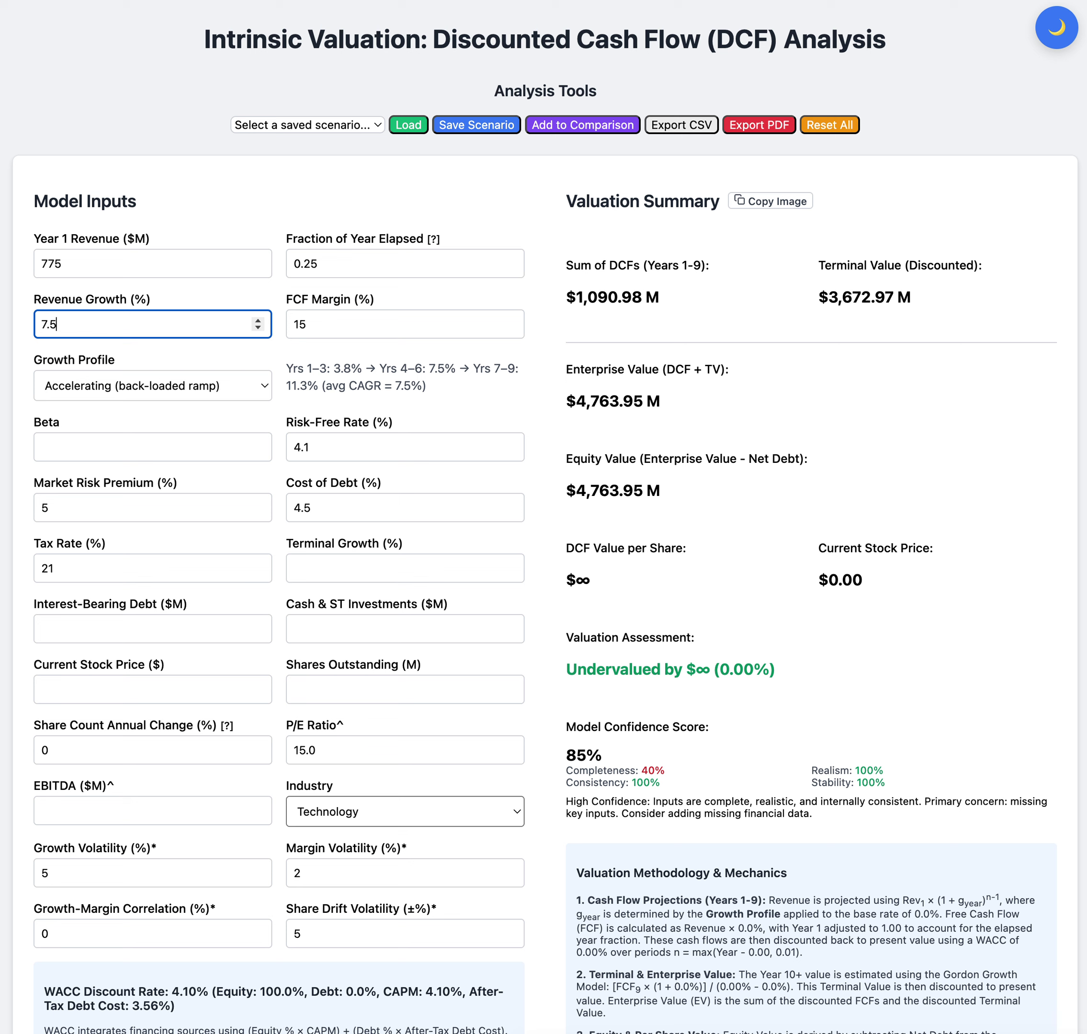
key("BackSpace")
key("BackSpace")
key("BackSpace")
type("10")
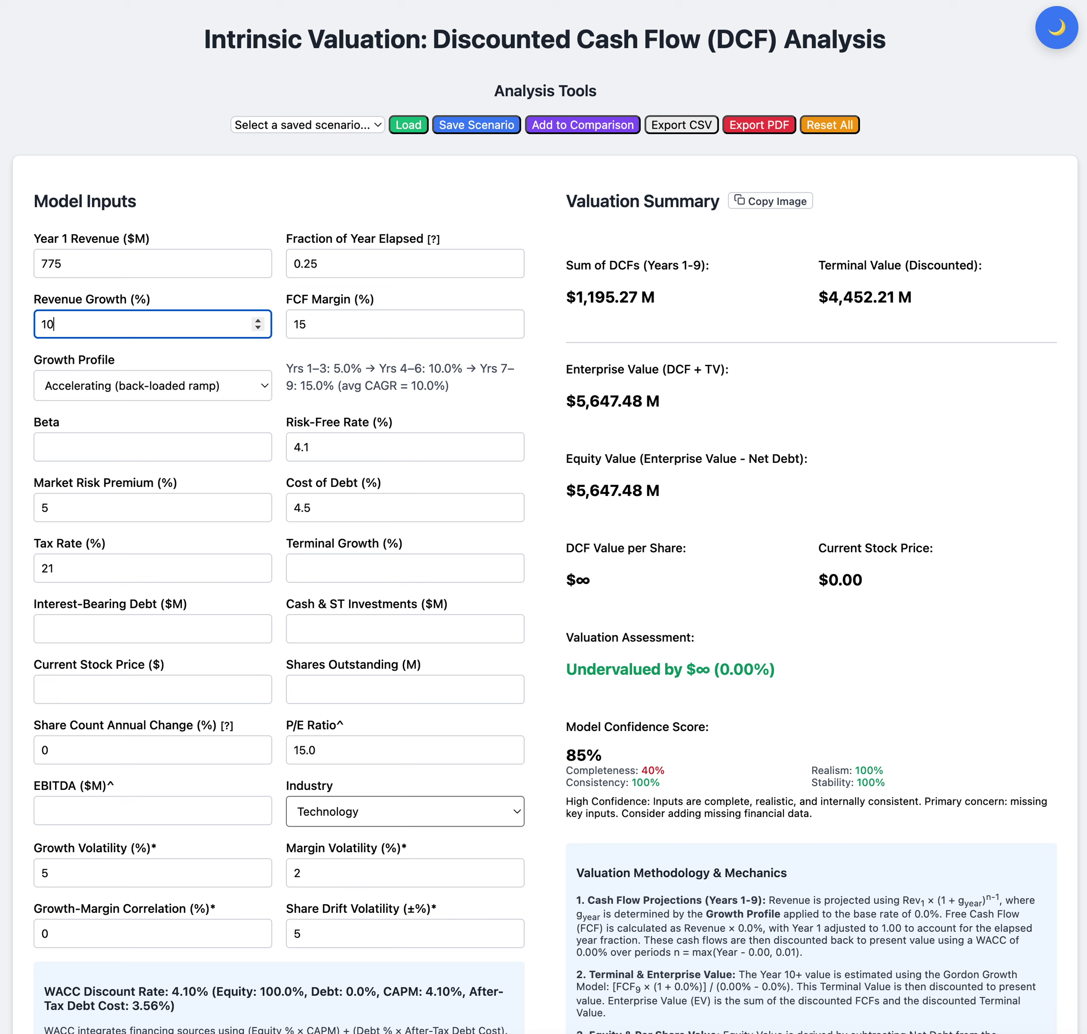
- Change the growth profile to Peak Mid-Cycle (mid-years peak) and, after trying 8%, set the revenue growth to 7%
left_click(129, 380)
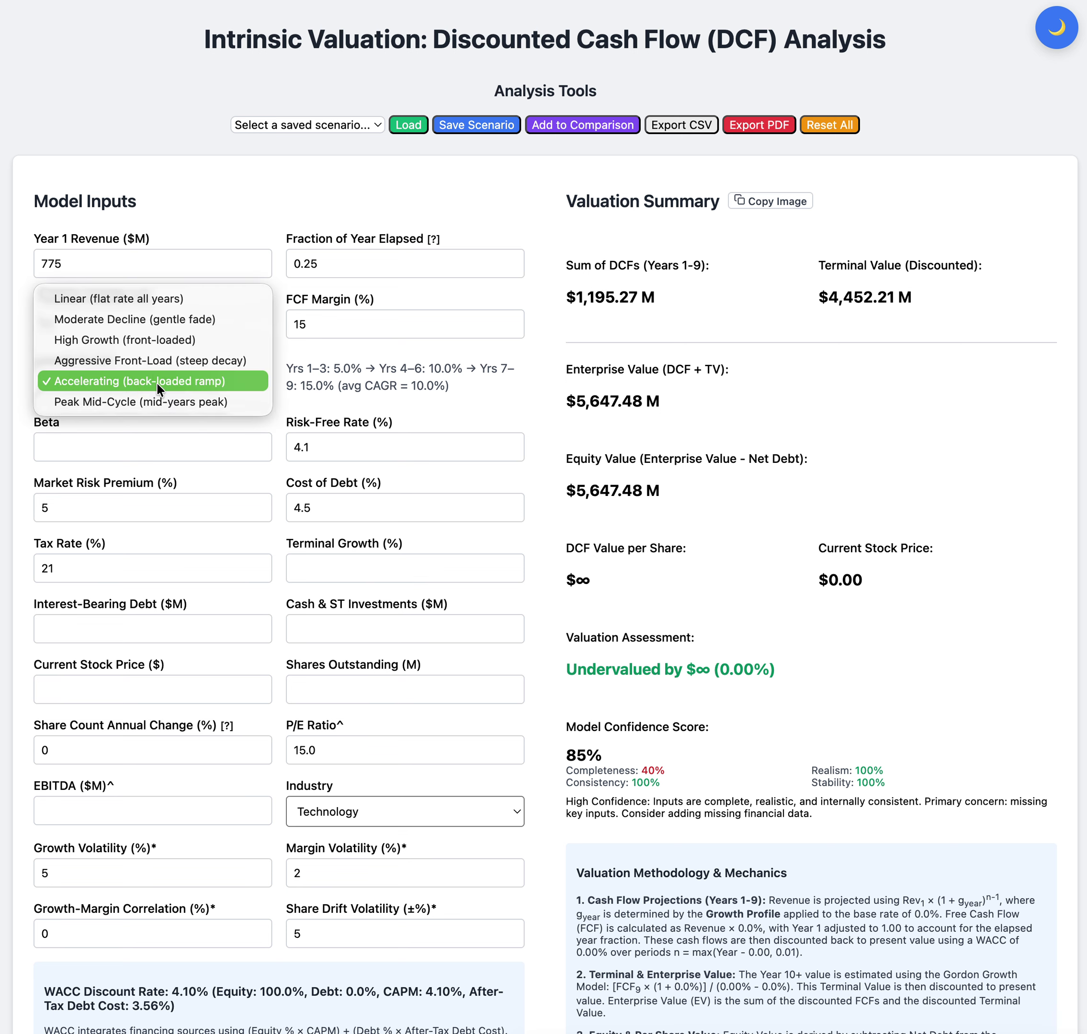
left_click(171, 403)
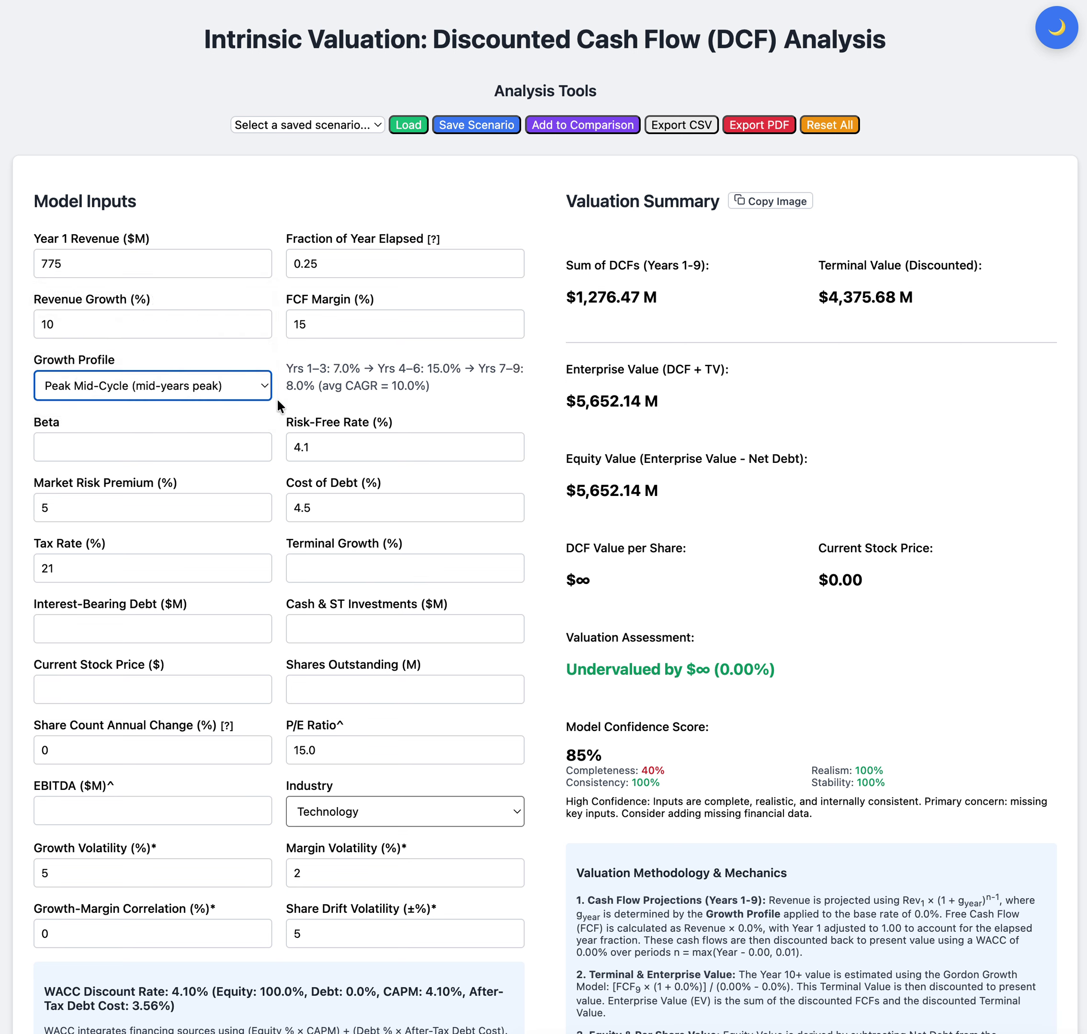
double_click(162, 323)
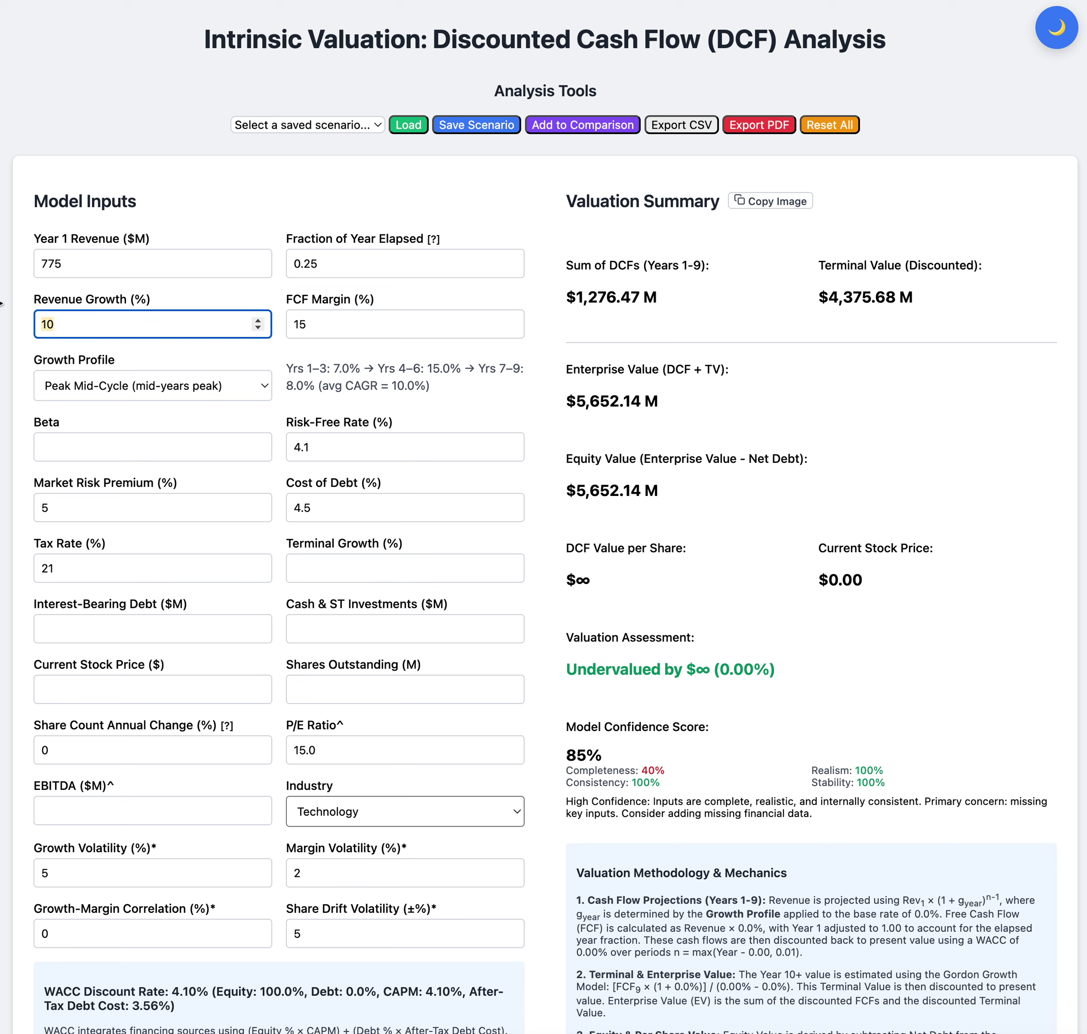
type("8")
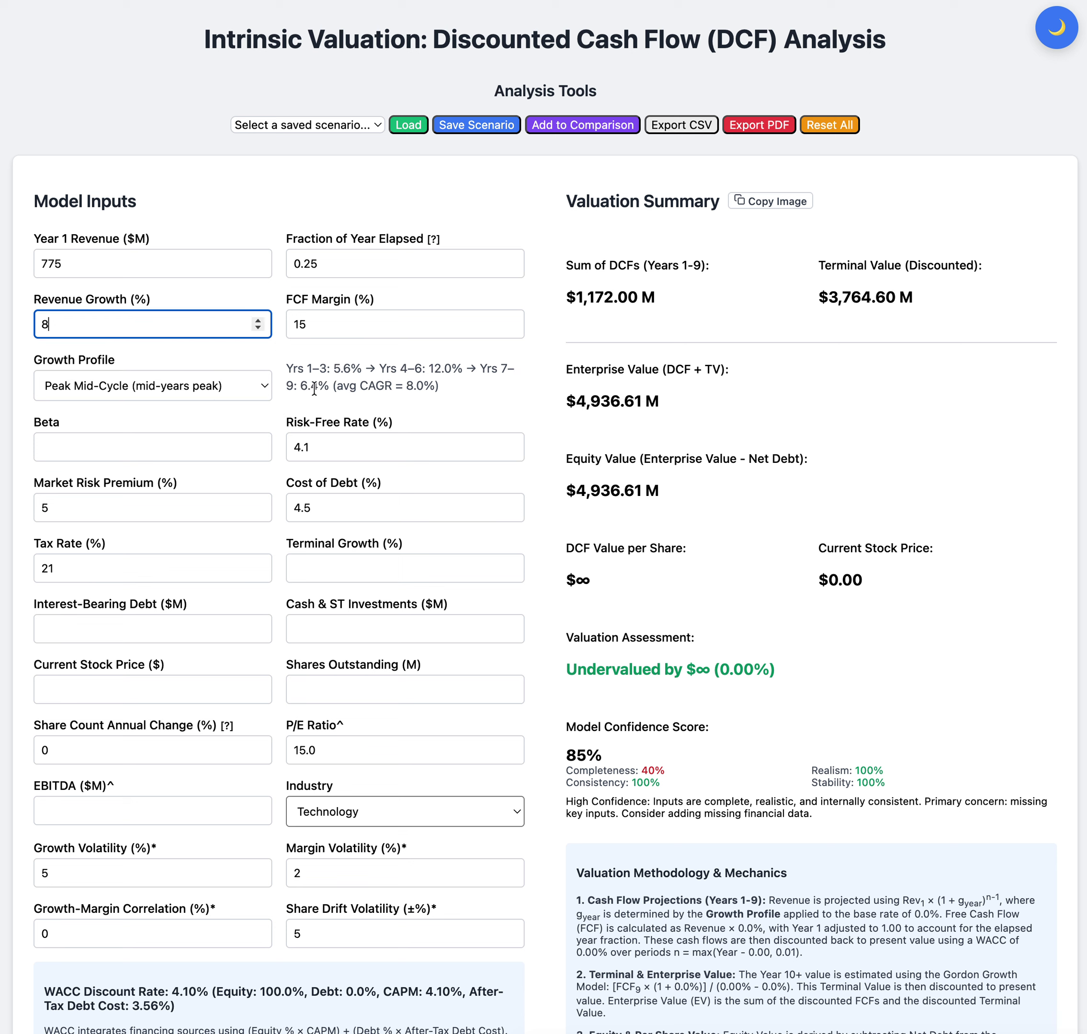
key("BackSpace")
type("7")
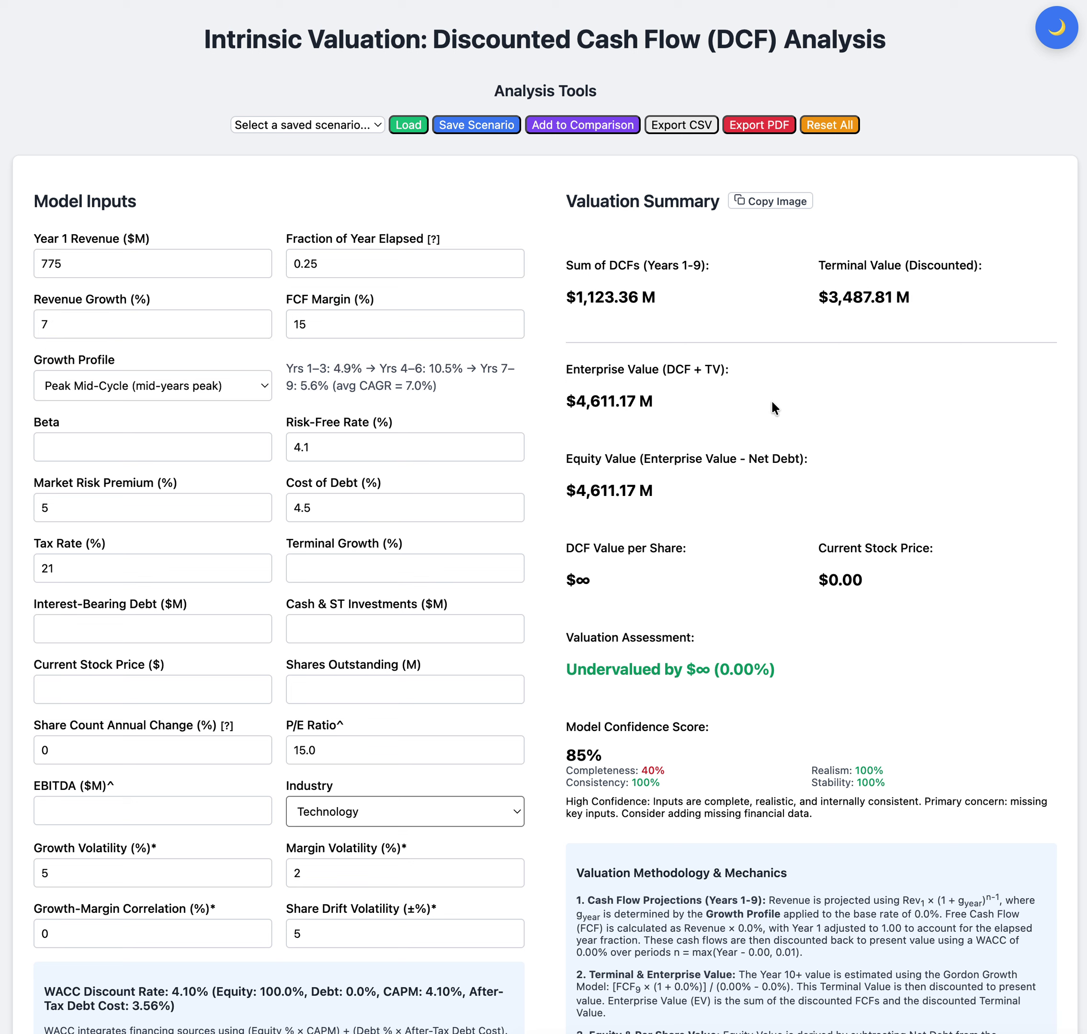
left_click(449, 319)
key("Right")
key("Right")
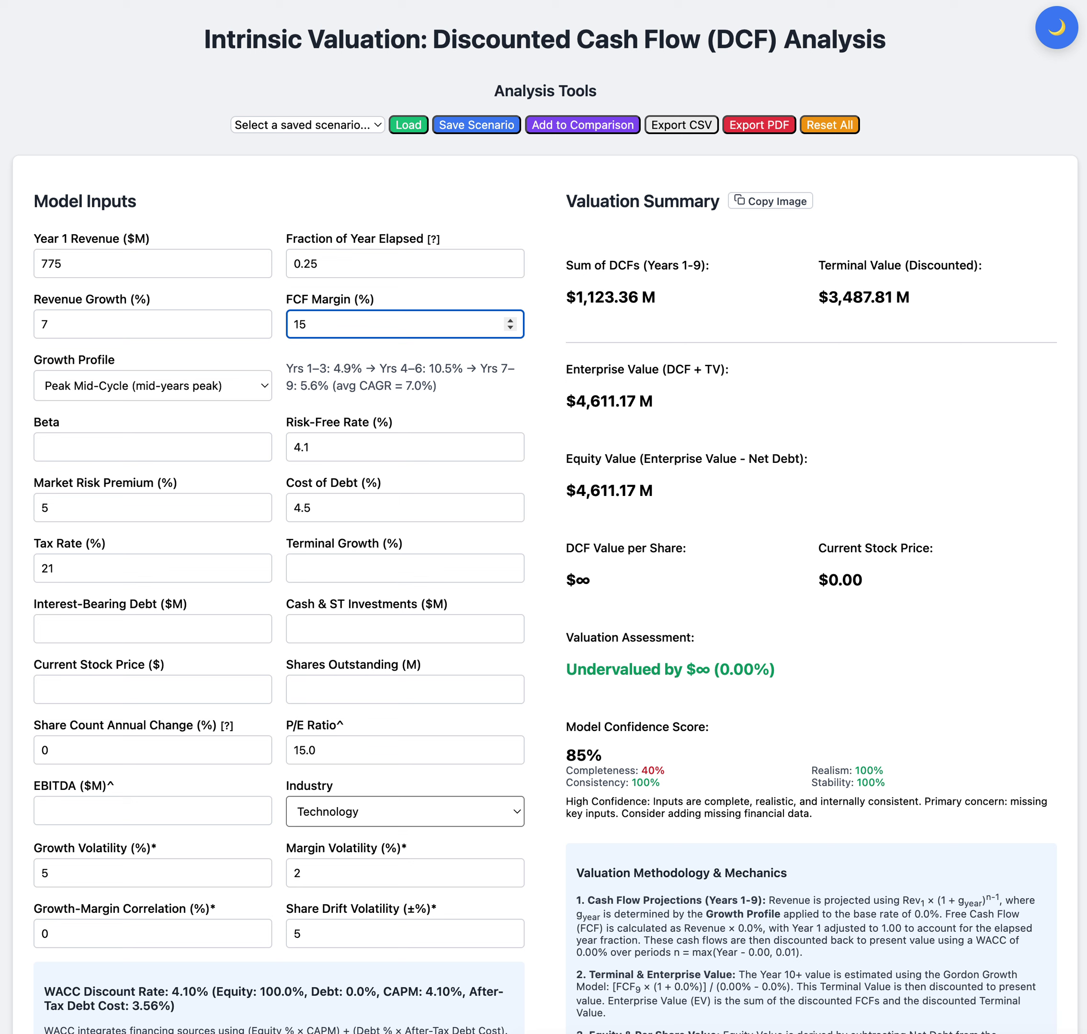
left_click(742, 492)
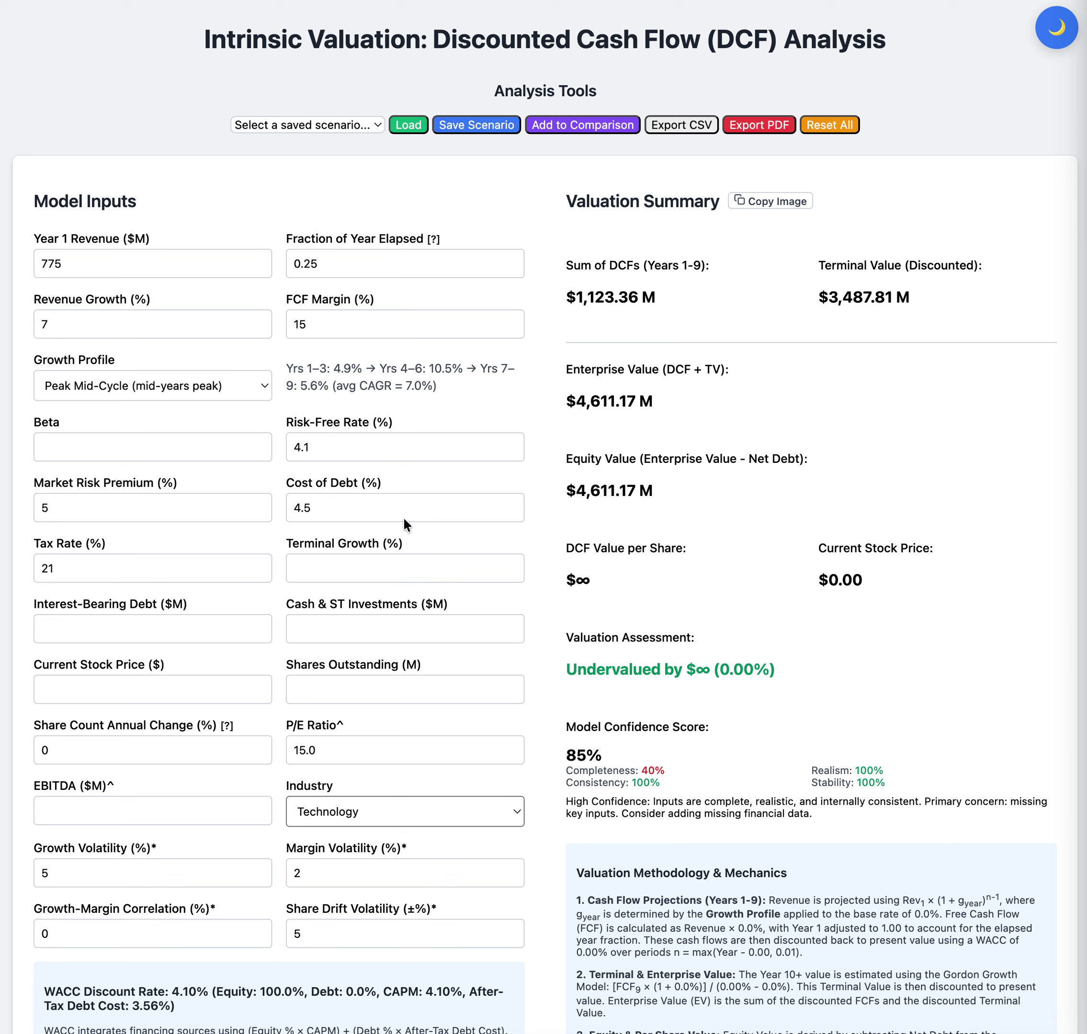
- Set the beta to 1.5 and the risk-free rate to 4.68%
left_click(135, 449)
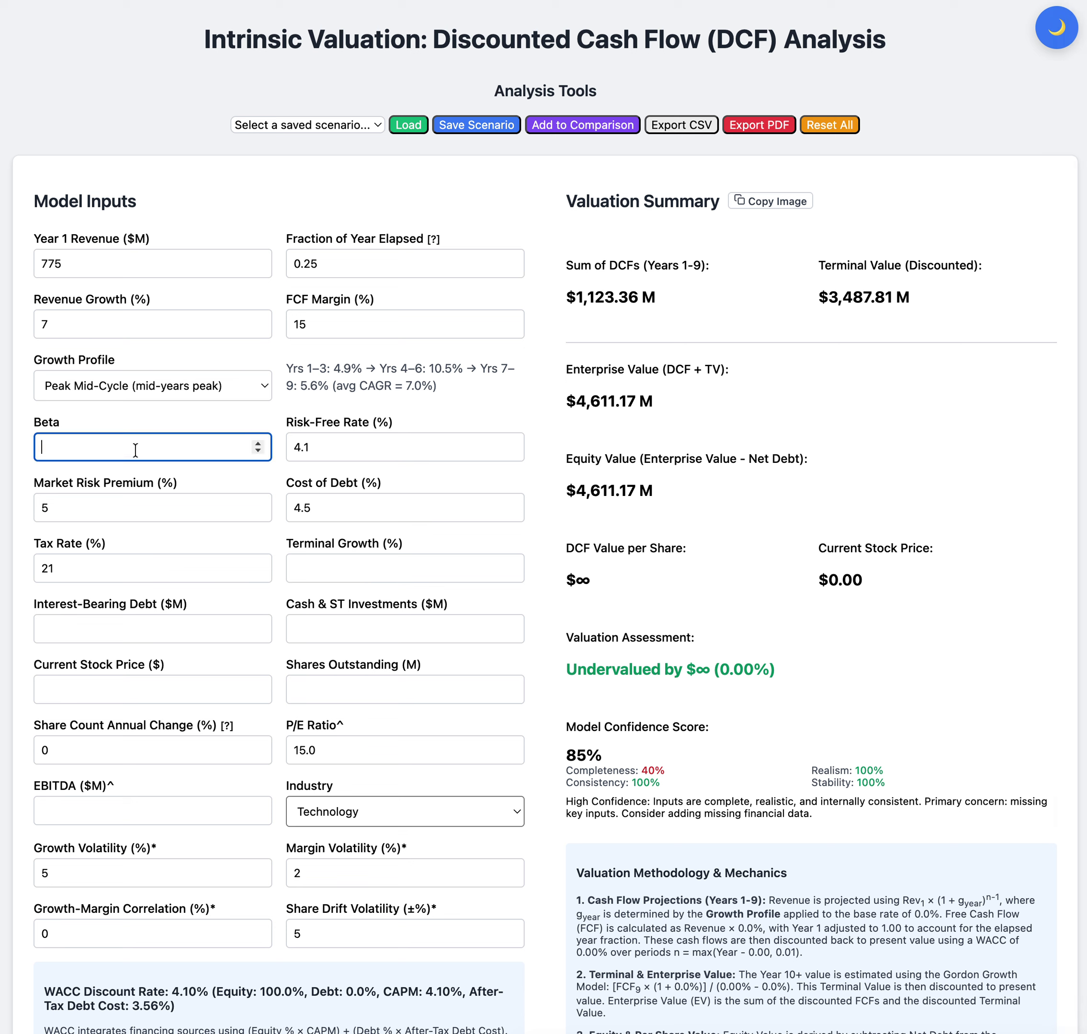
type("1.5")
left_click(675, 543)
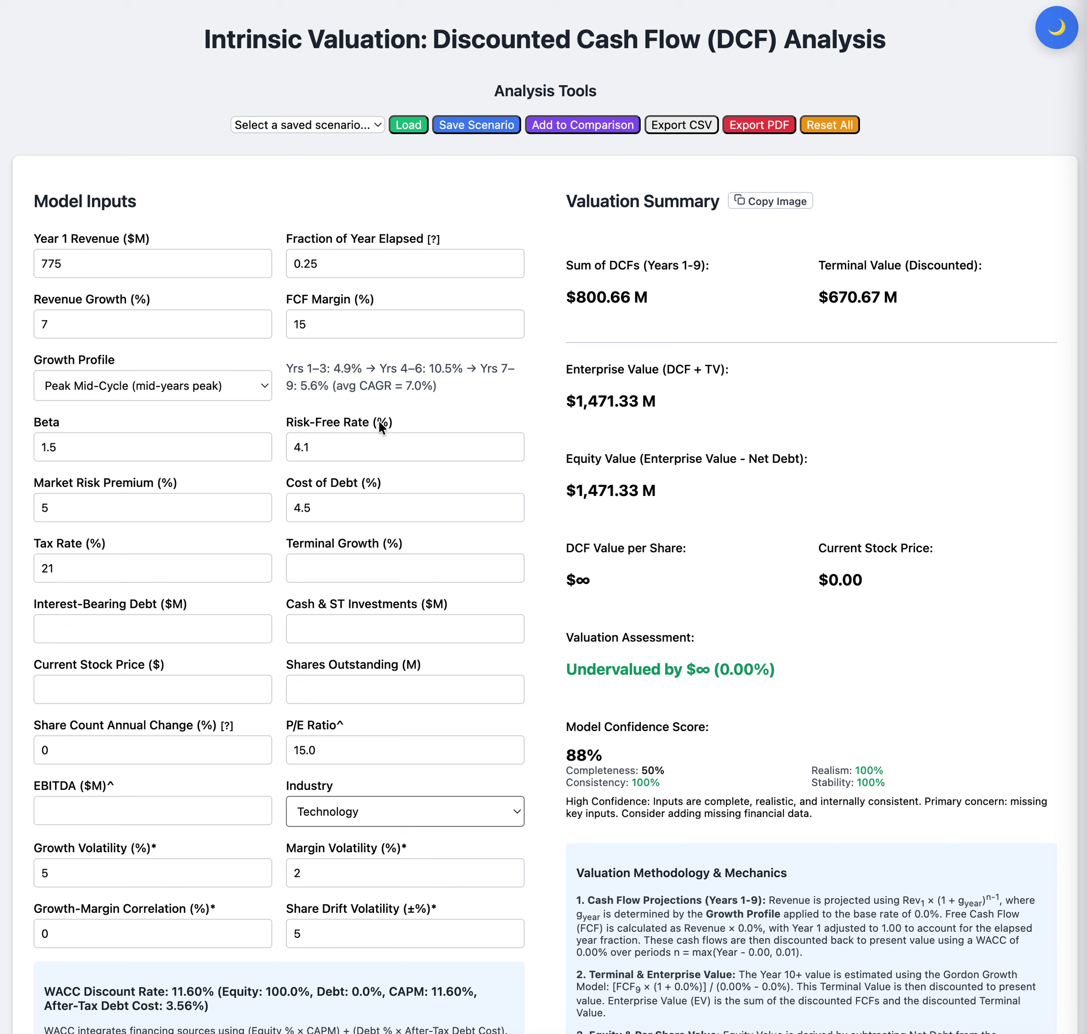
left_click(348, 444)
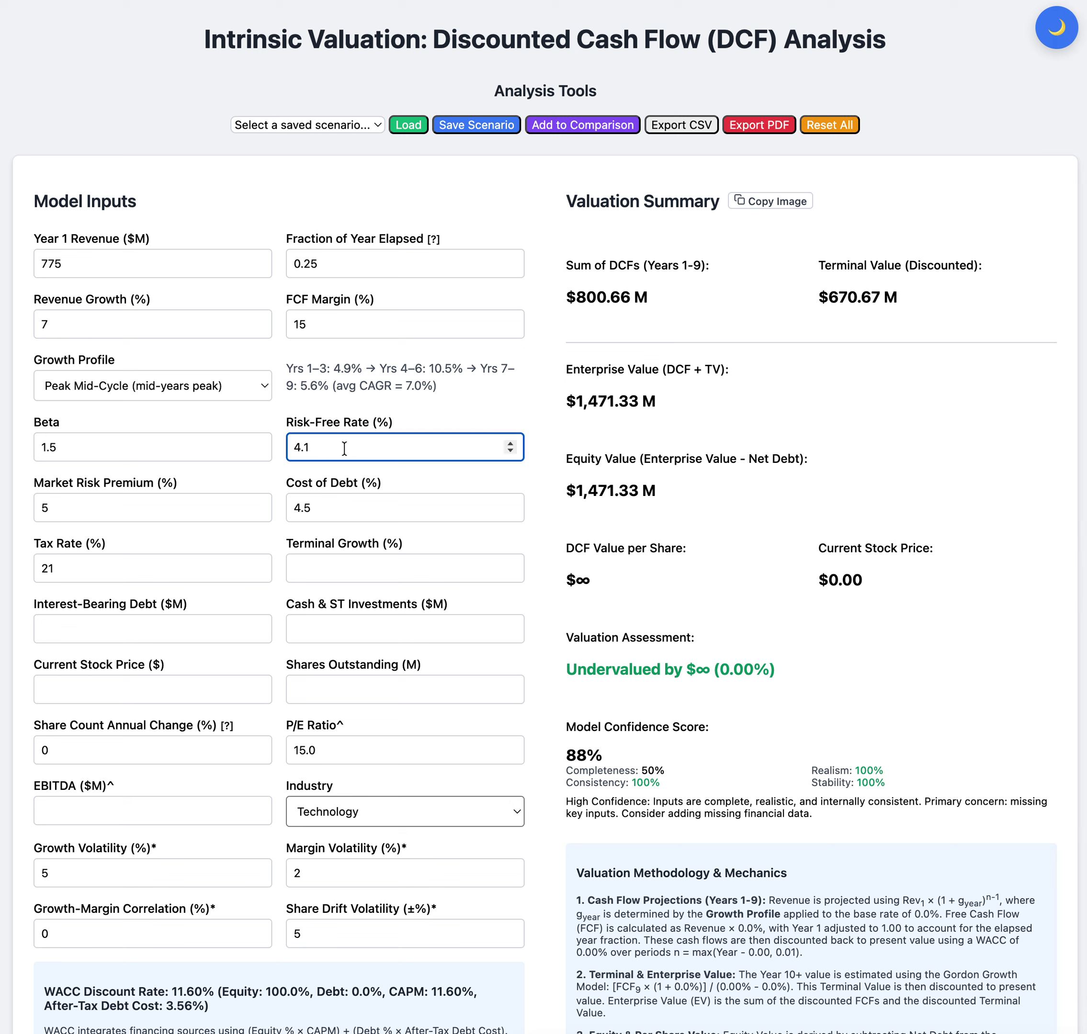
key("BackSpace")
type("68")
key("Tab")
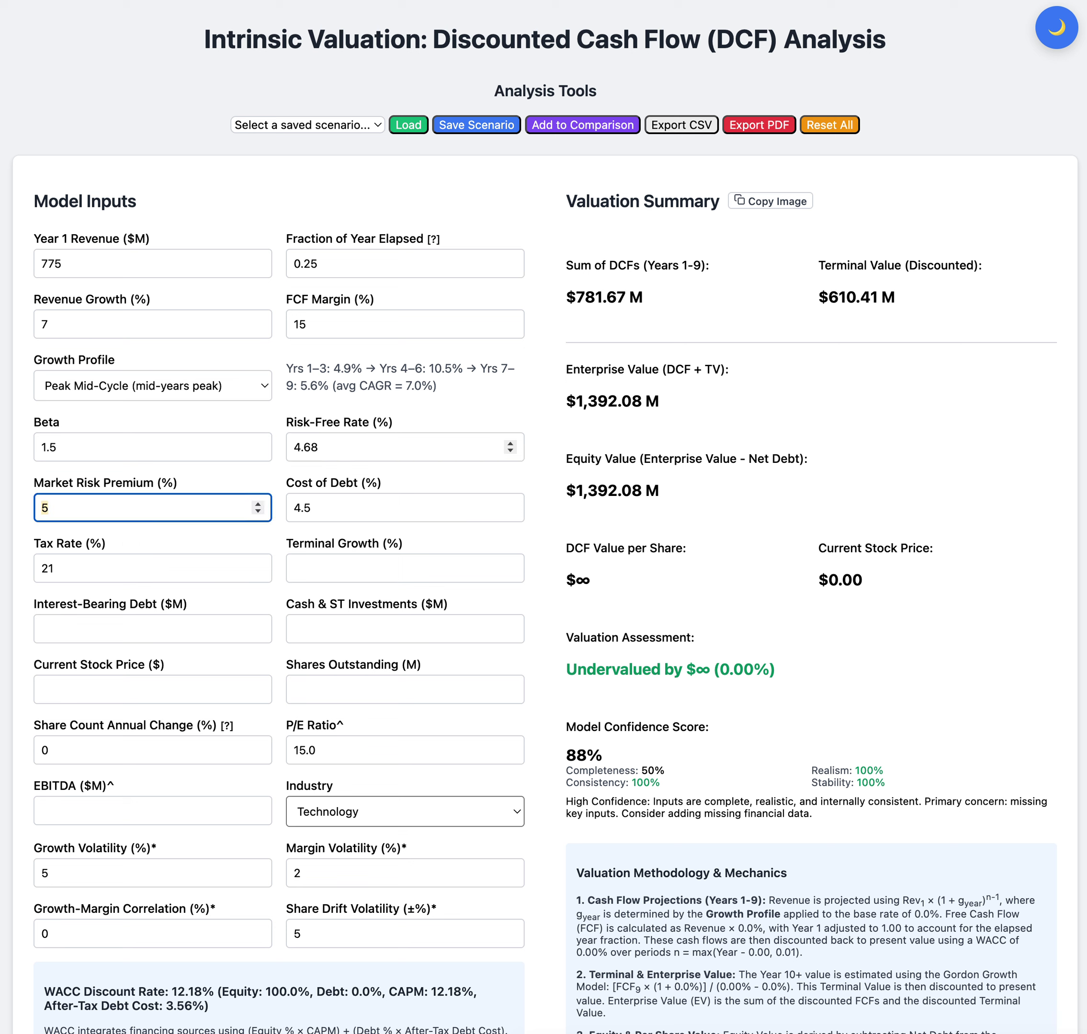
- Set the cost of debt to 8.2%
key("Tab")
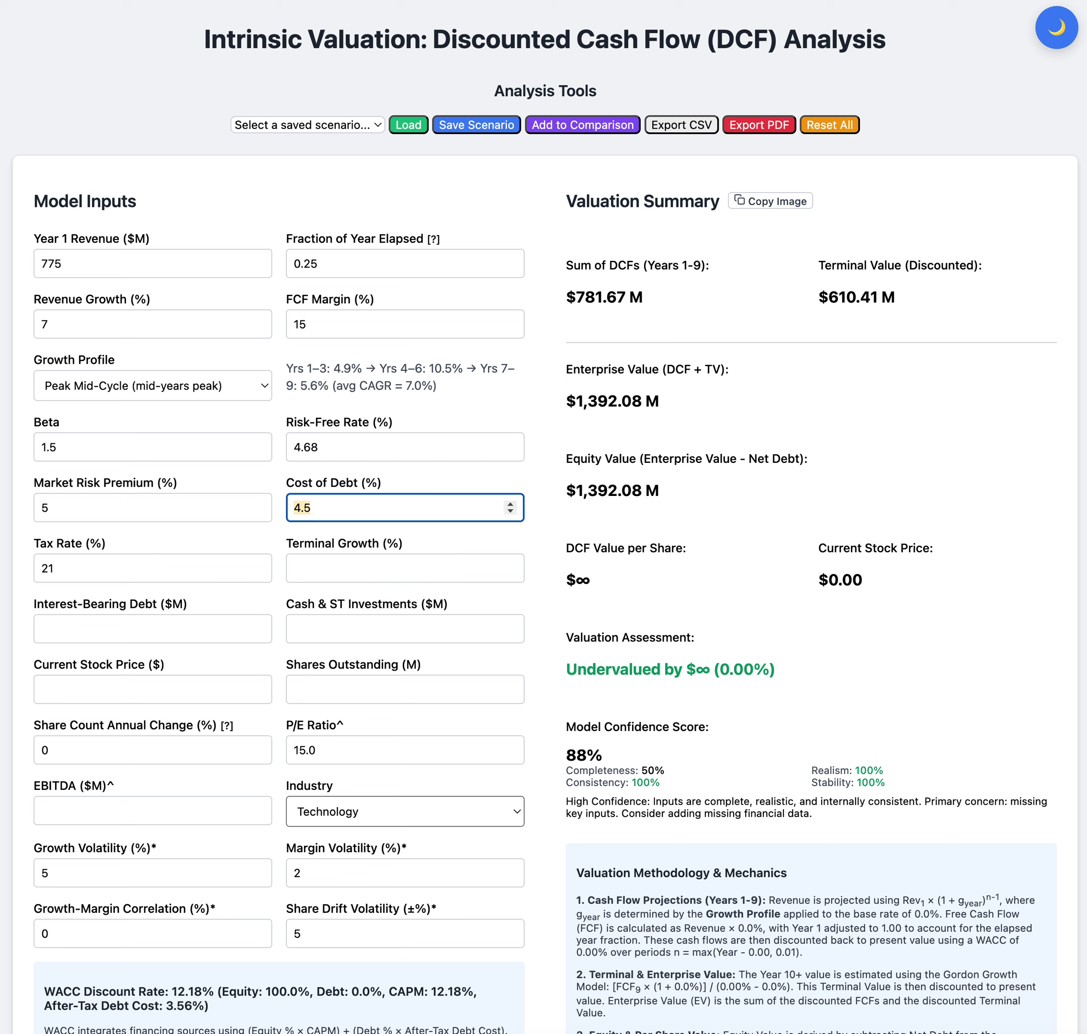
key("super+Tab")
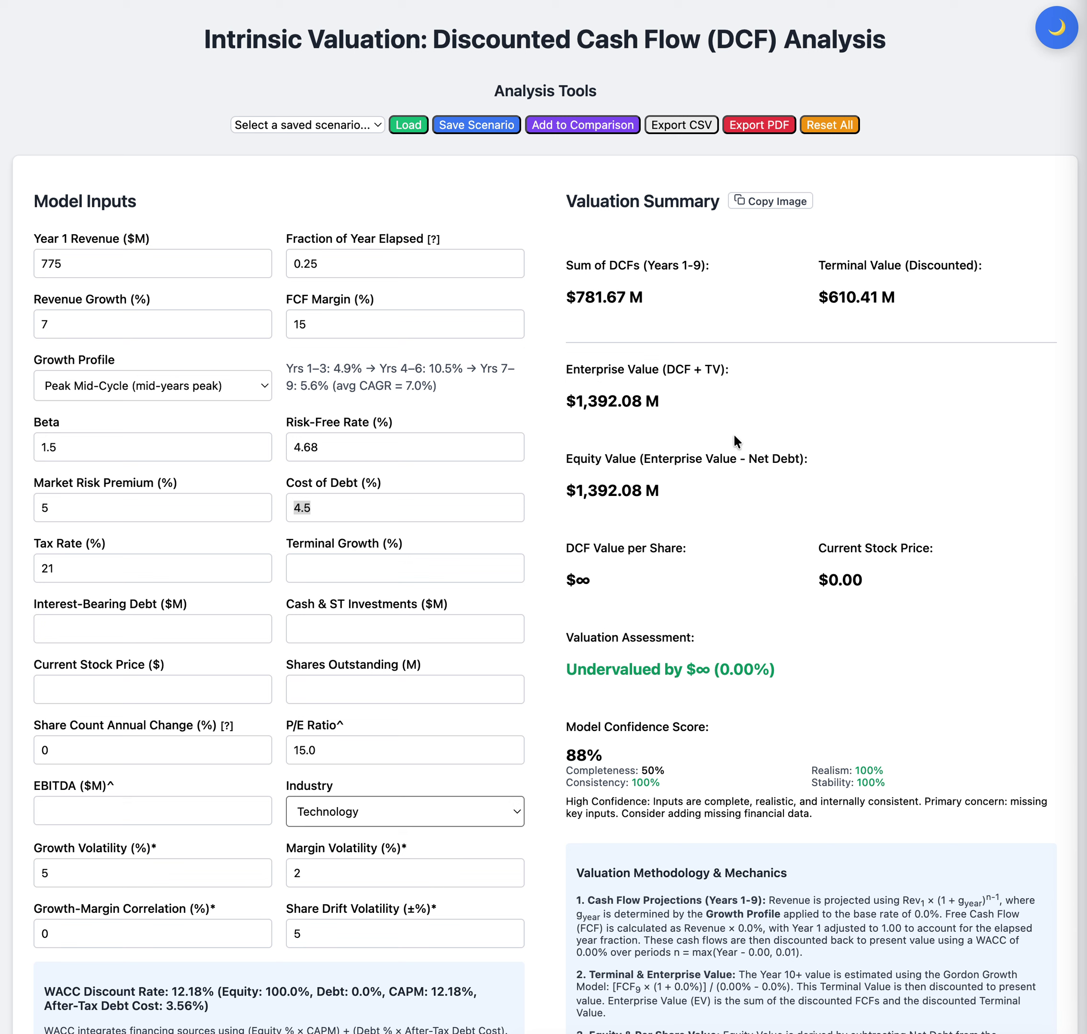
left_click(339, 509)
left_click(351, 509)
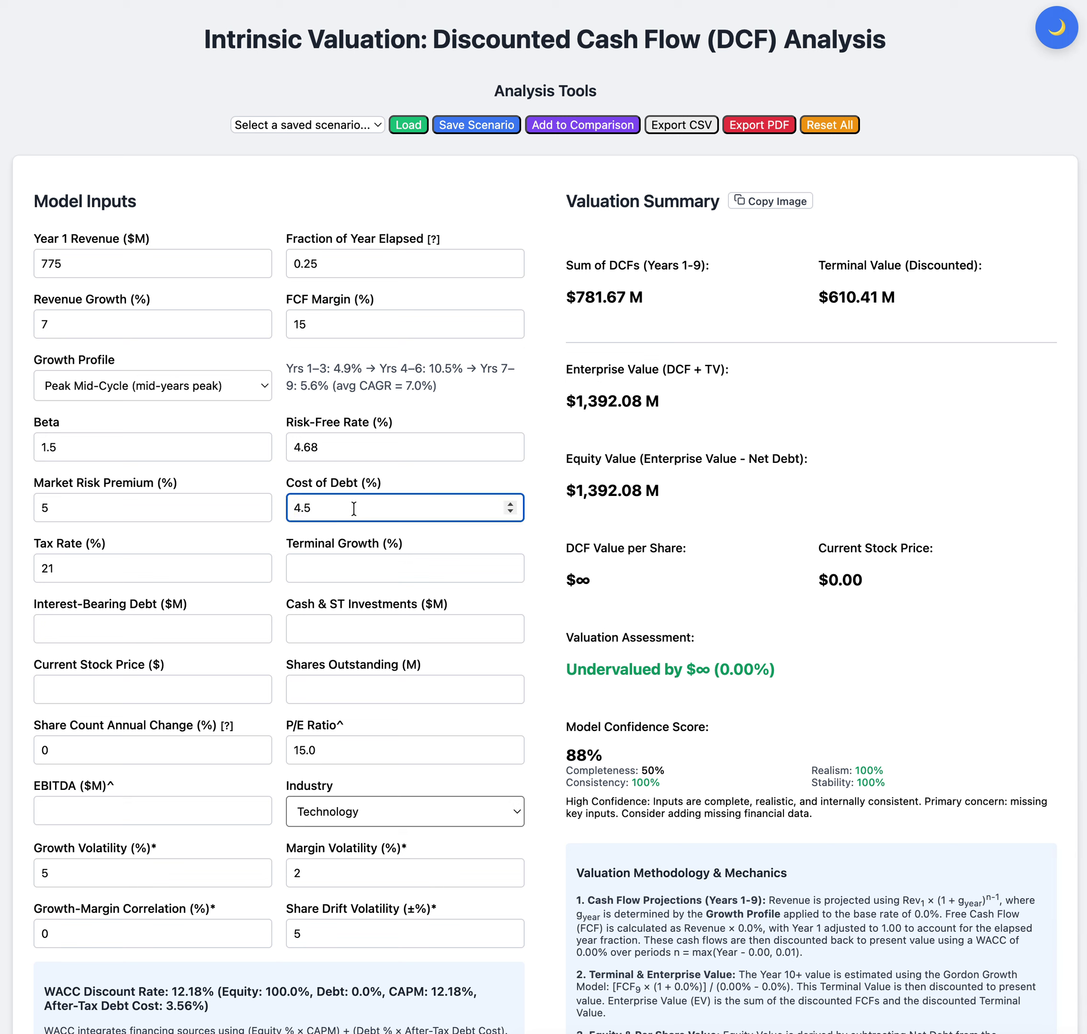
double_click(357, 508)
type("8.2")
key("Tab")
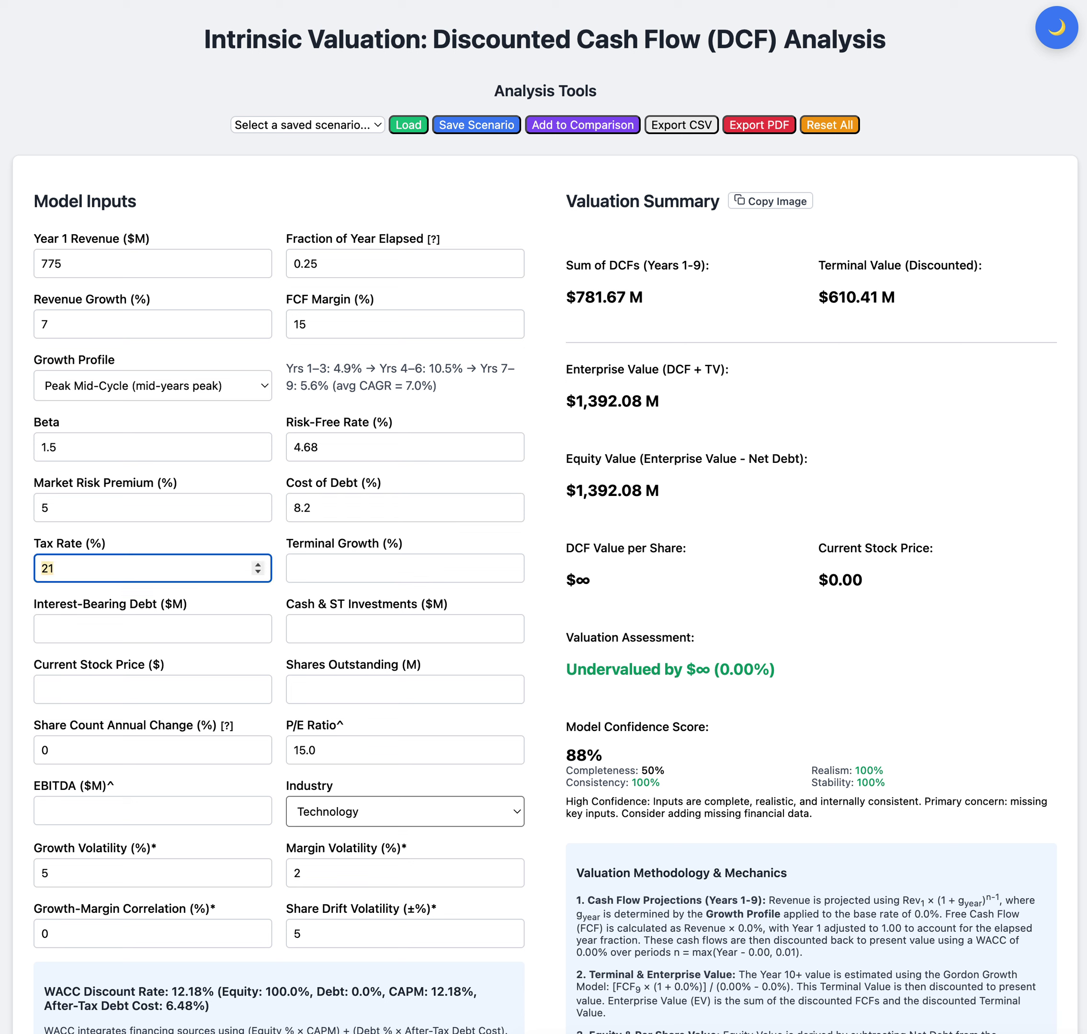
- Set the terminal growth rate to 2%
key("super+Tab")
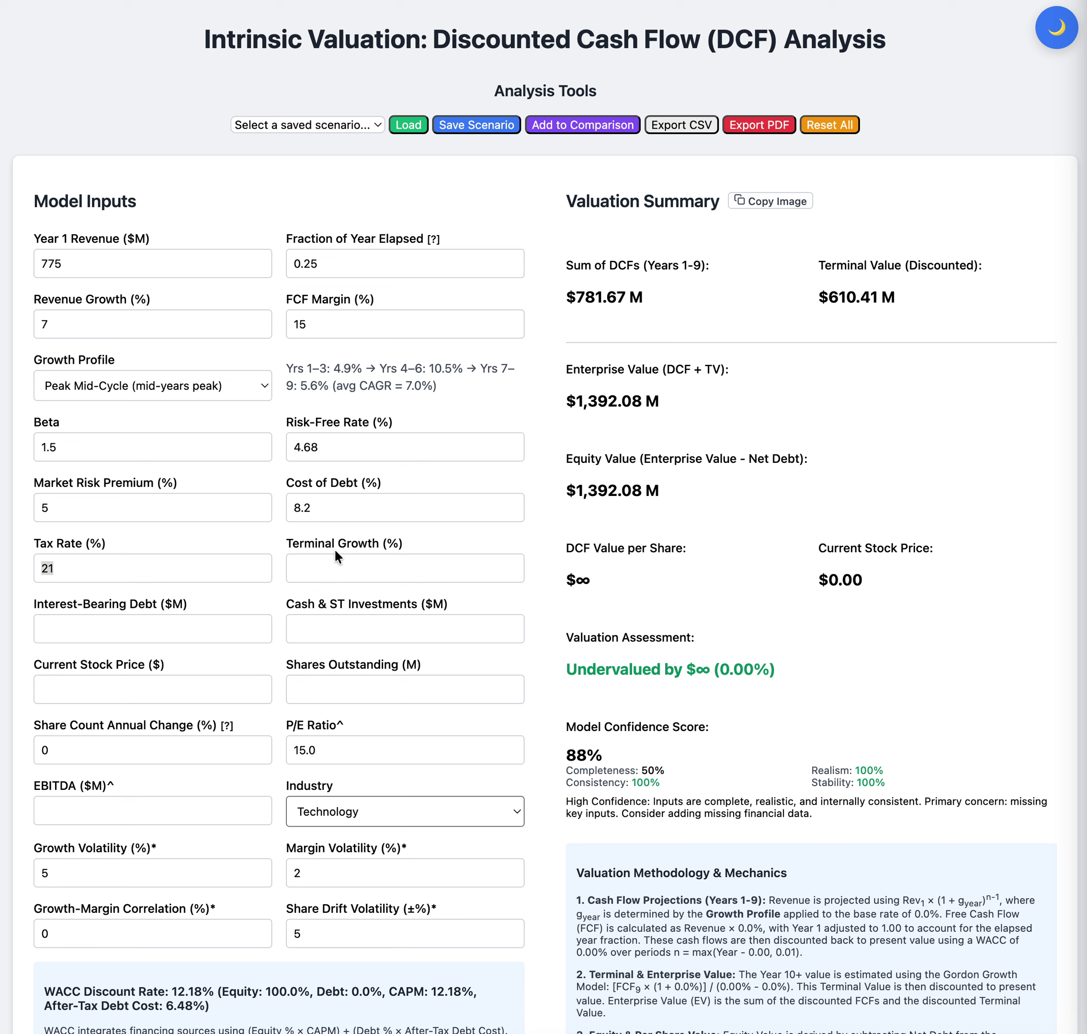
key("super+Tab")
left_click(368, 573)
type("2")
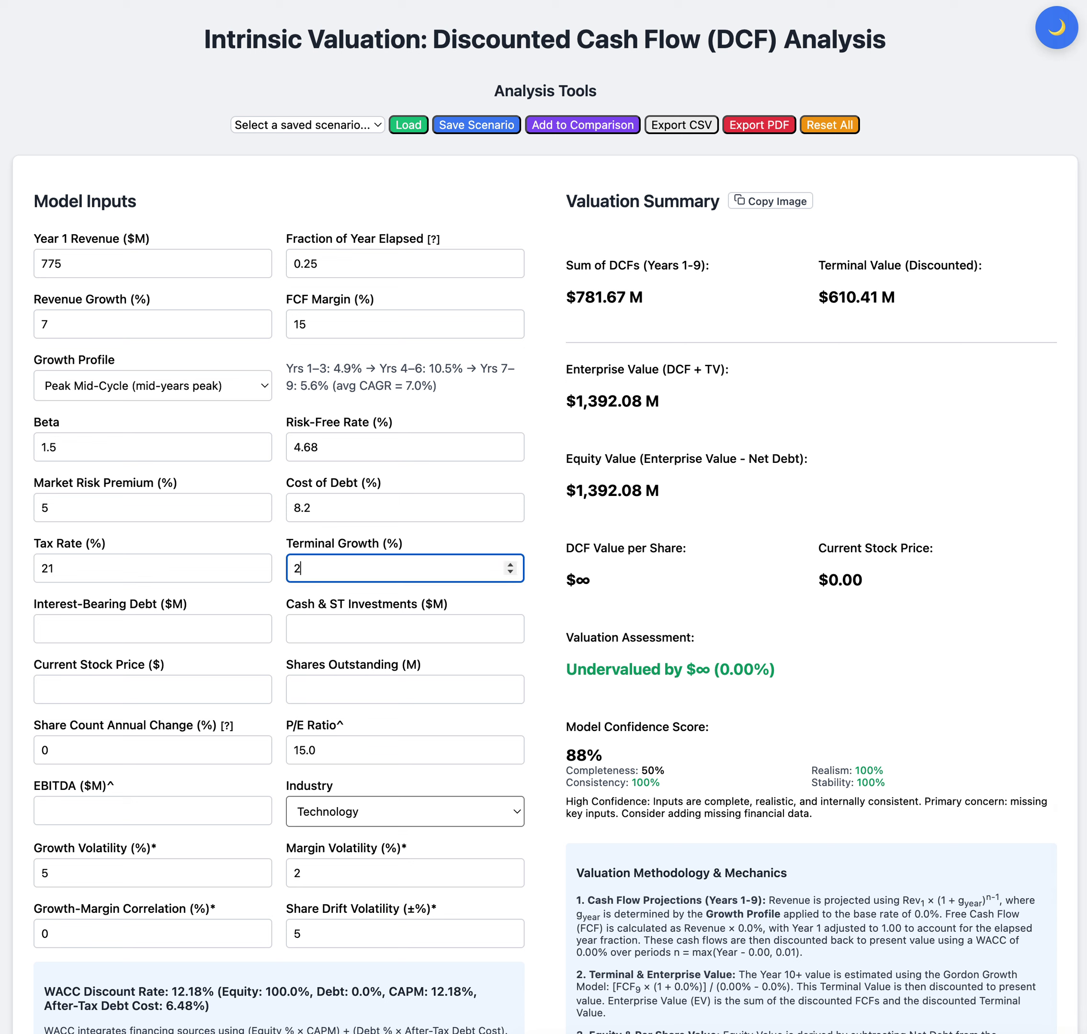
key("Tab")
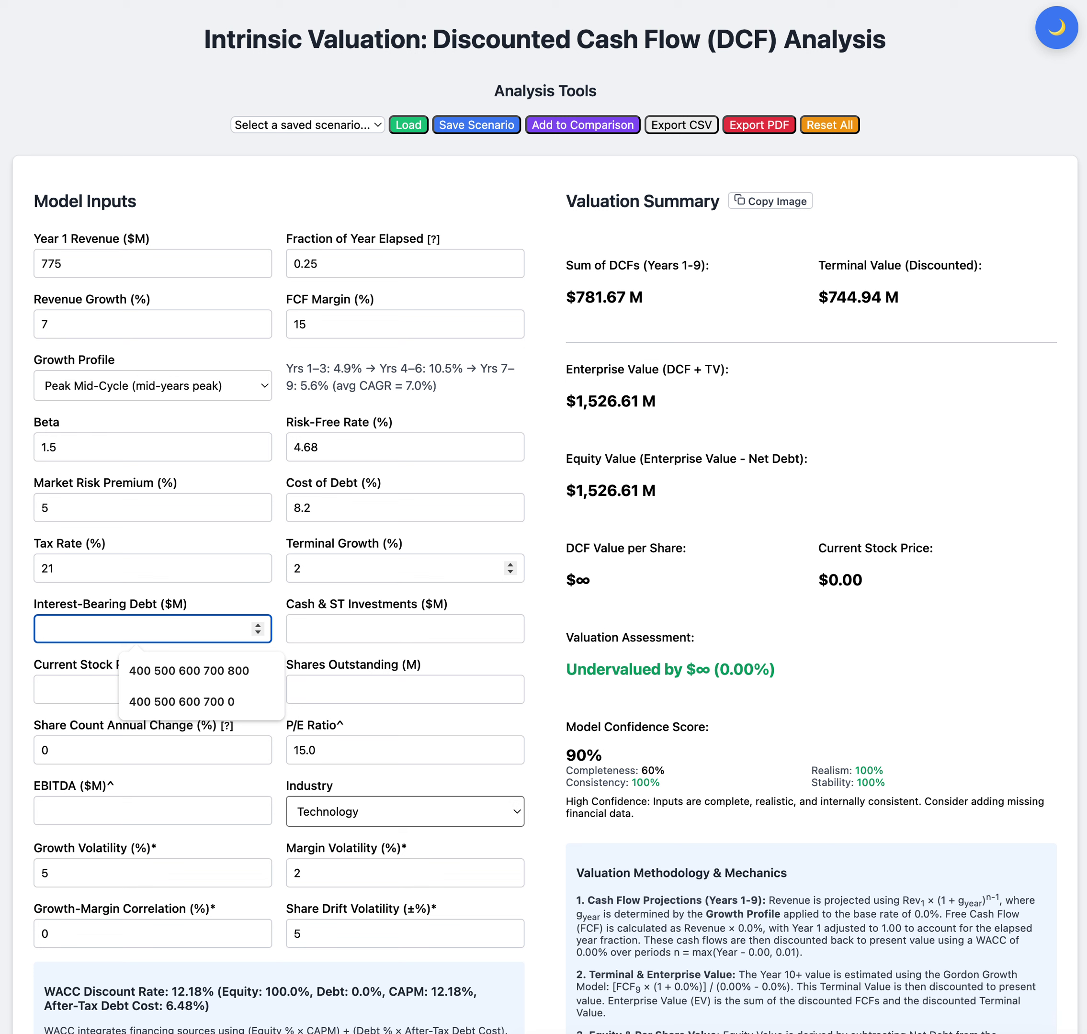
- Enter 482 ($M) as the interest-bearing debt and 236 ($M) as the cash and short-term investments
left_click(1025, 465)
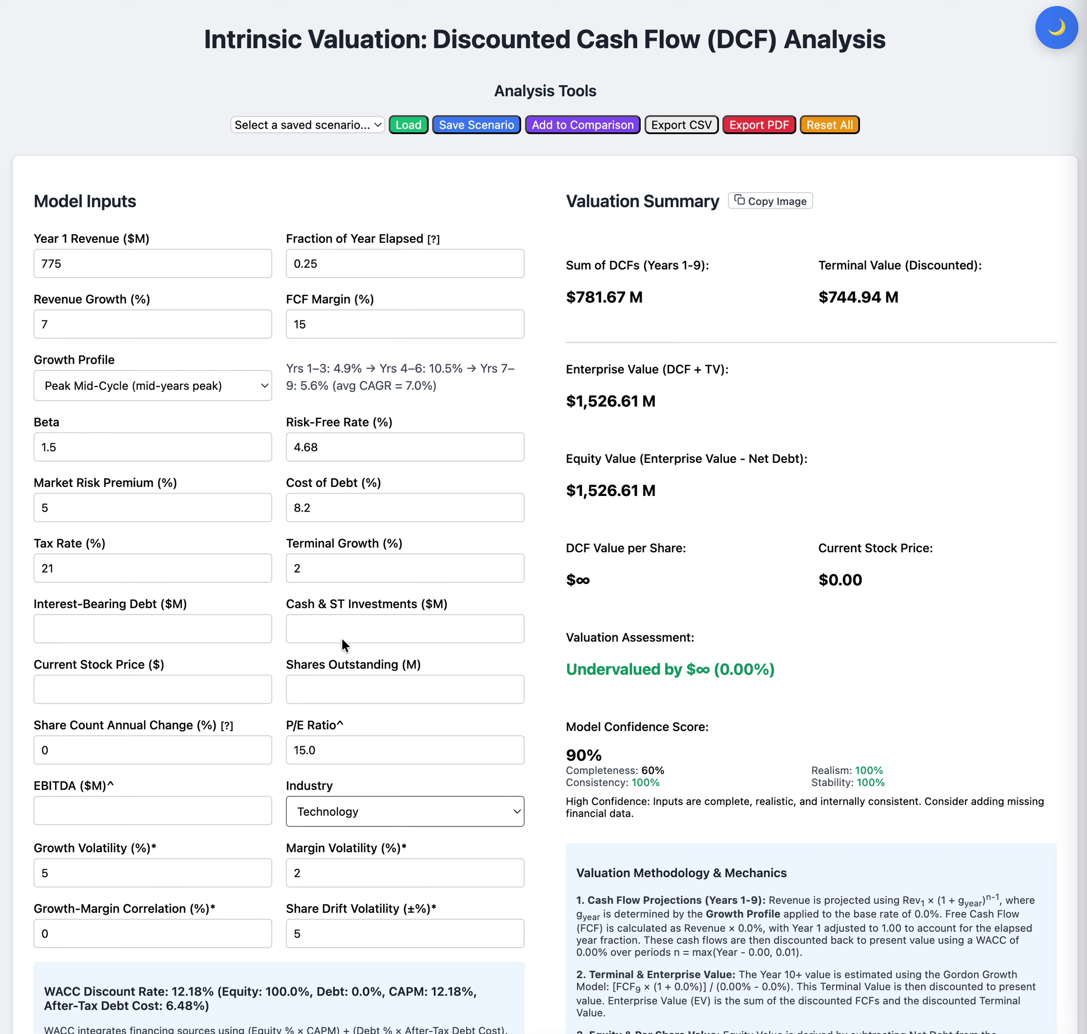
left_click(185, 633)
type("482")
left_click(815, 578)
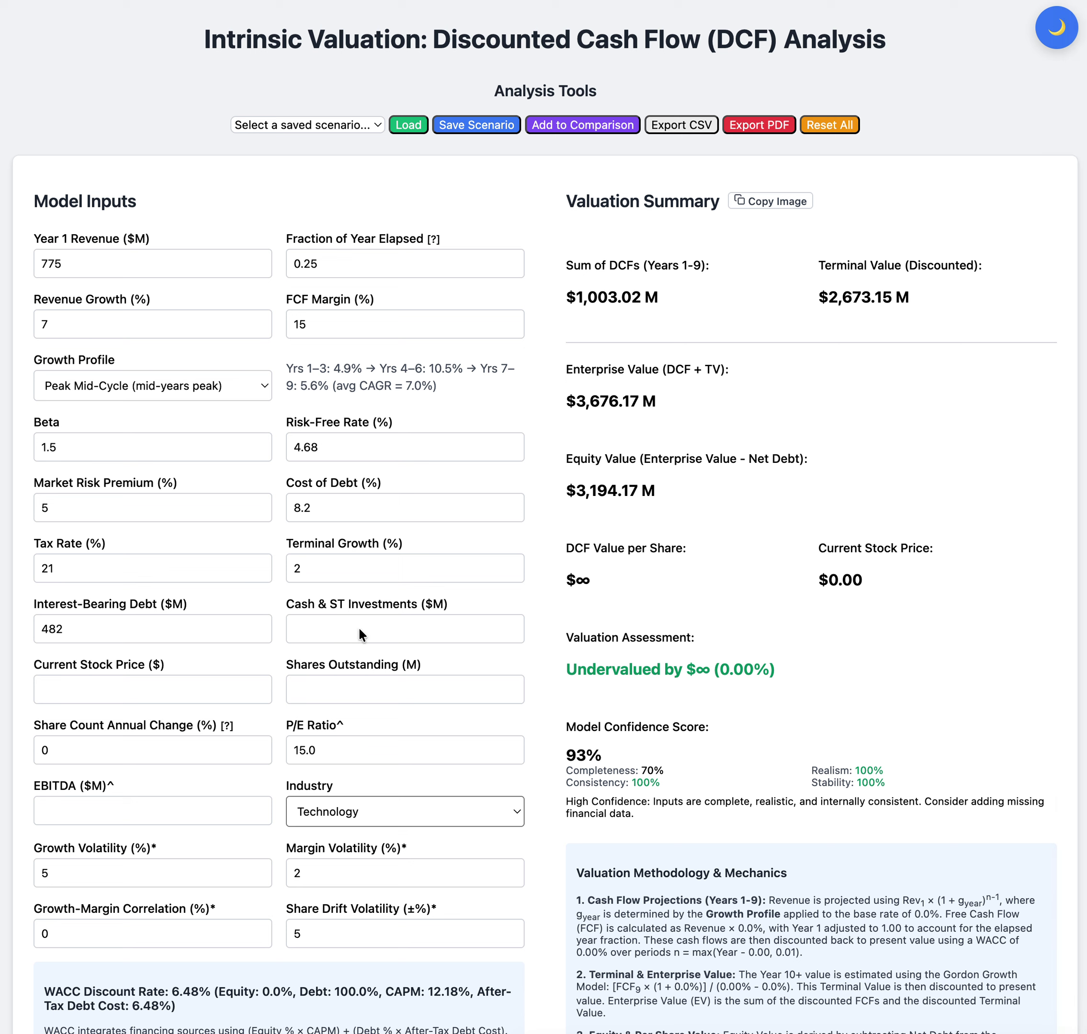
left_click(334, 630)
type("236")
key("Tab")
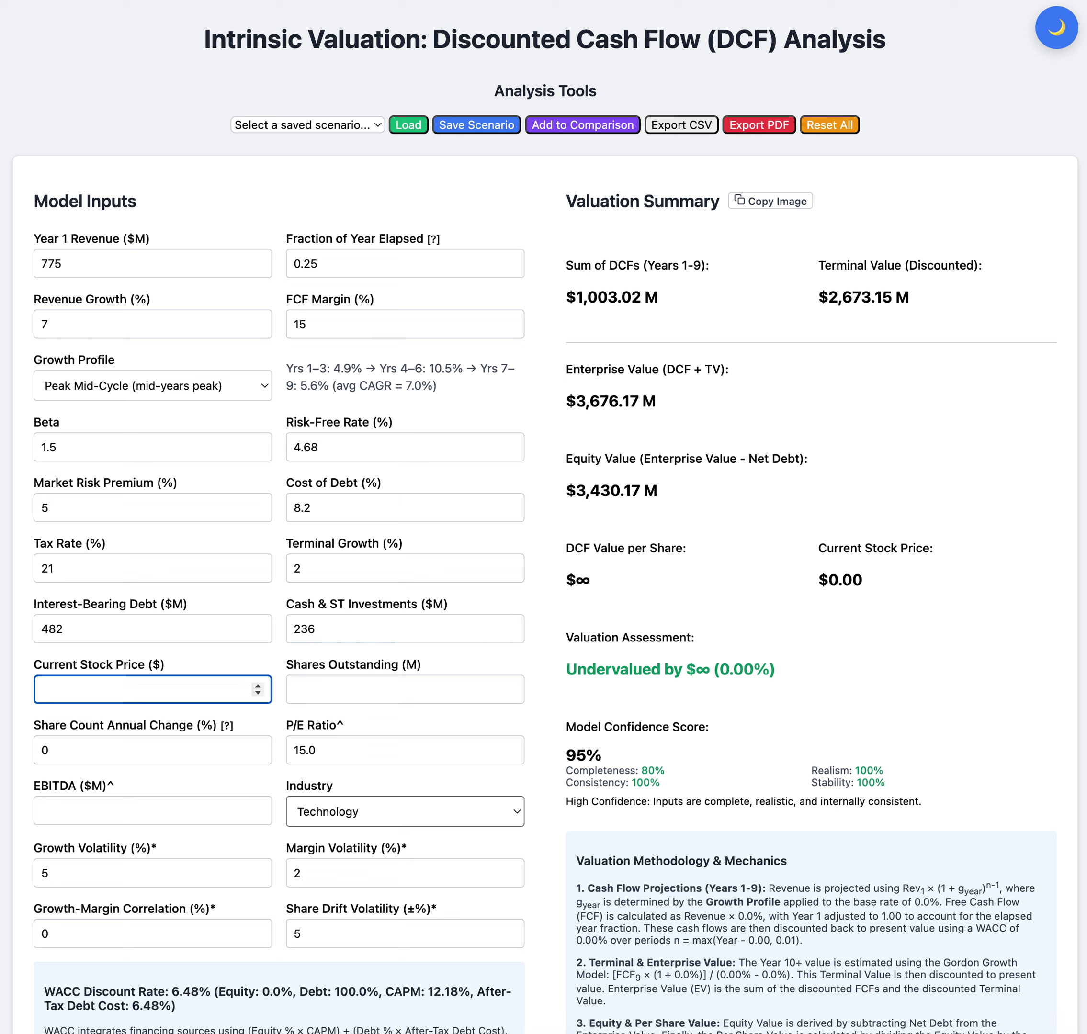
key("super+Tab")
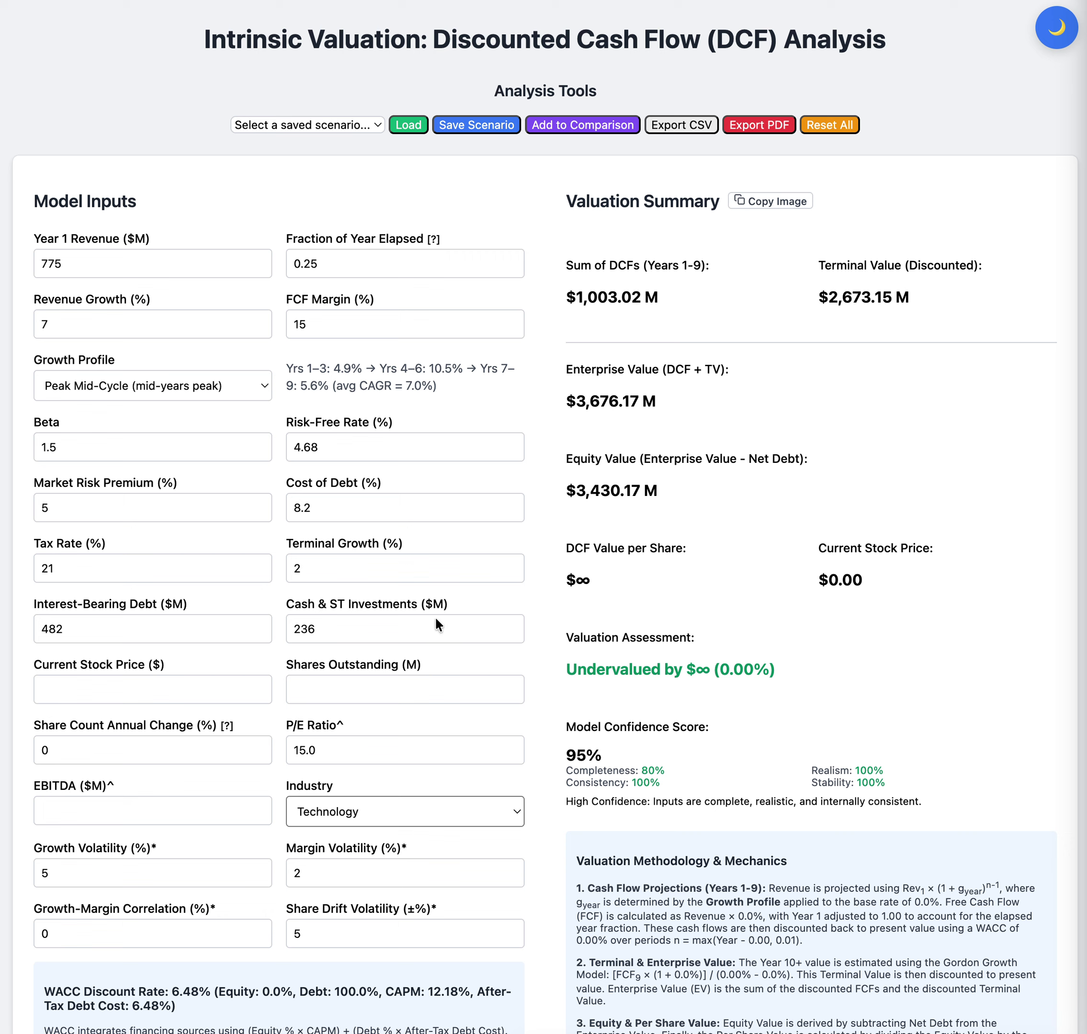
- Set the current stock price to $2.52
left_click(160, 687)
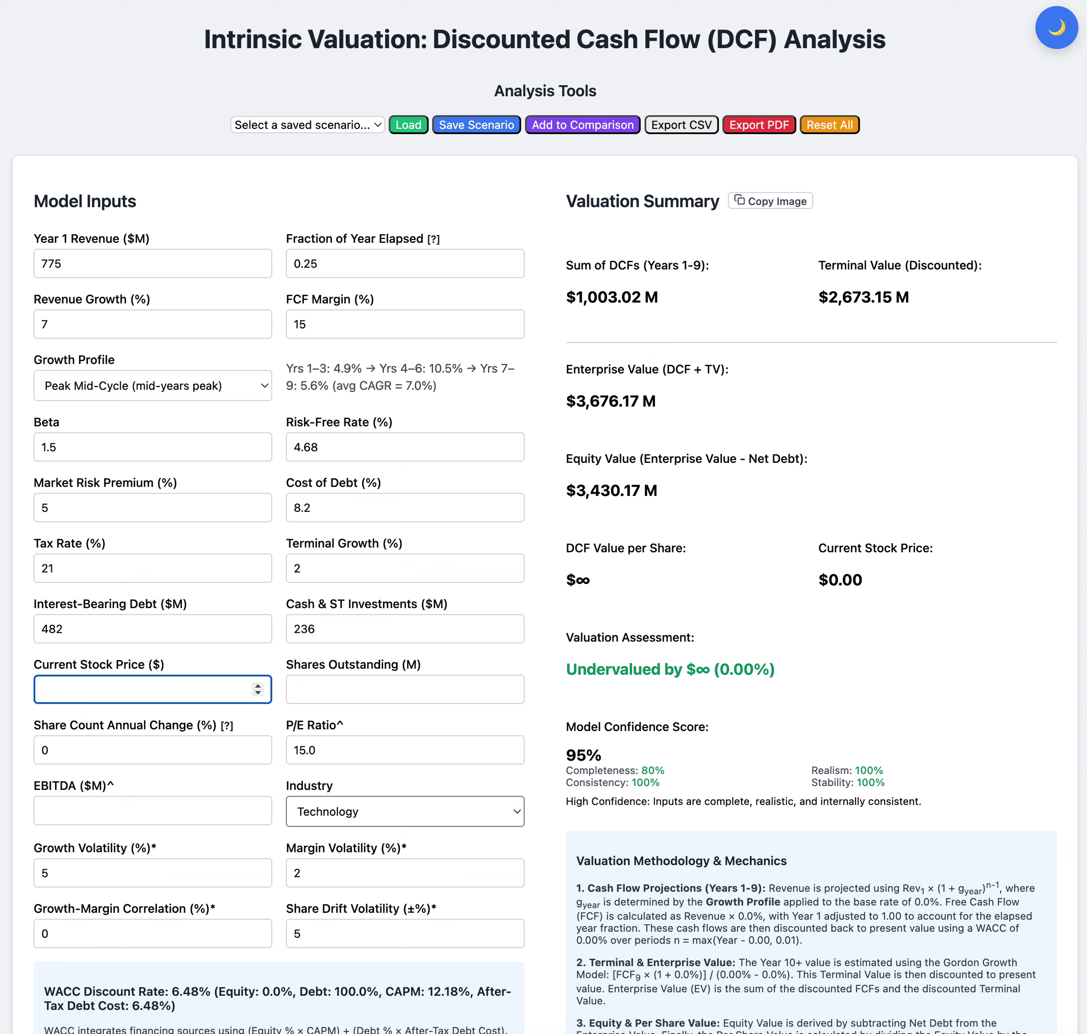
key("super+Tab")
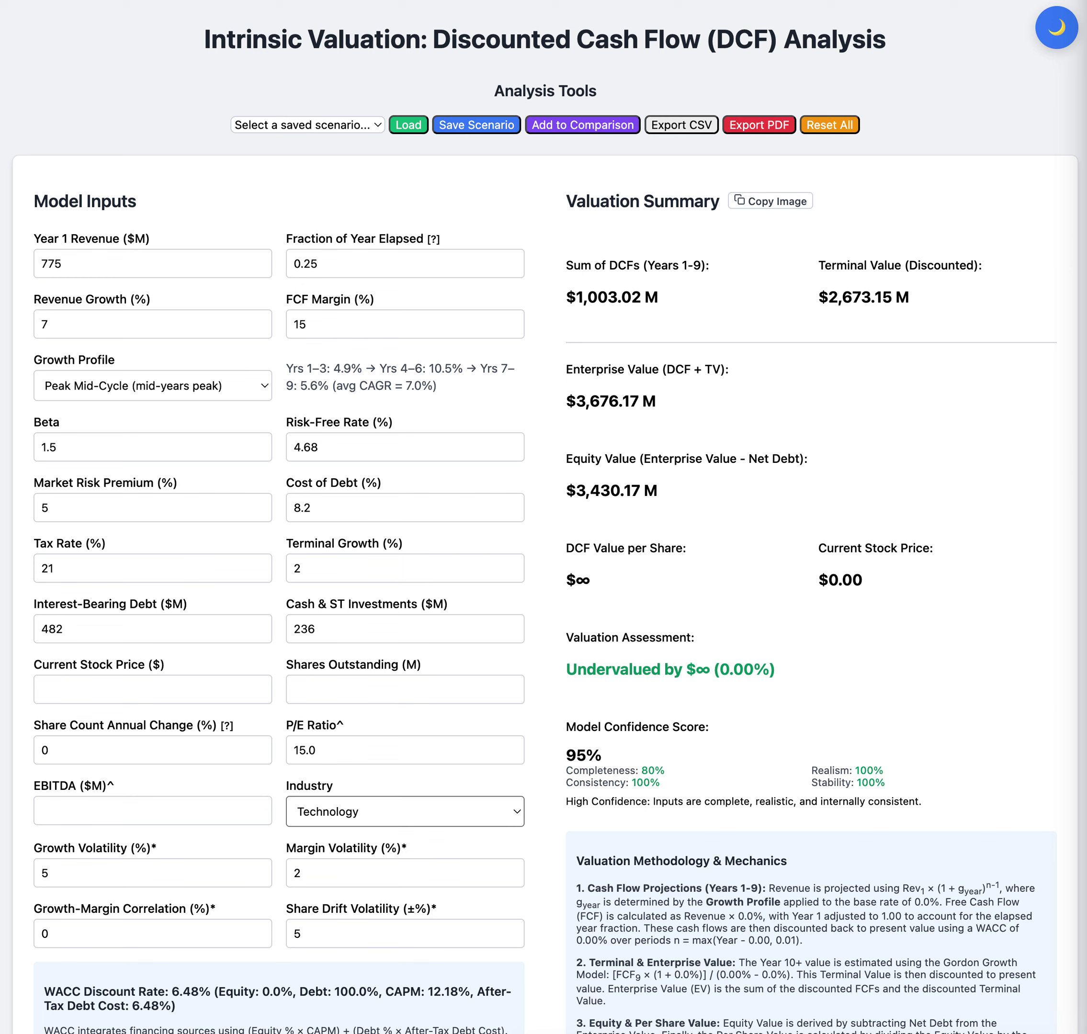
key("super+Tab")
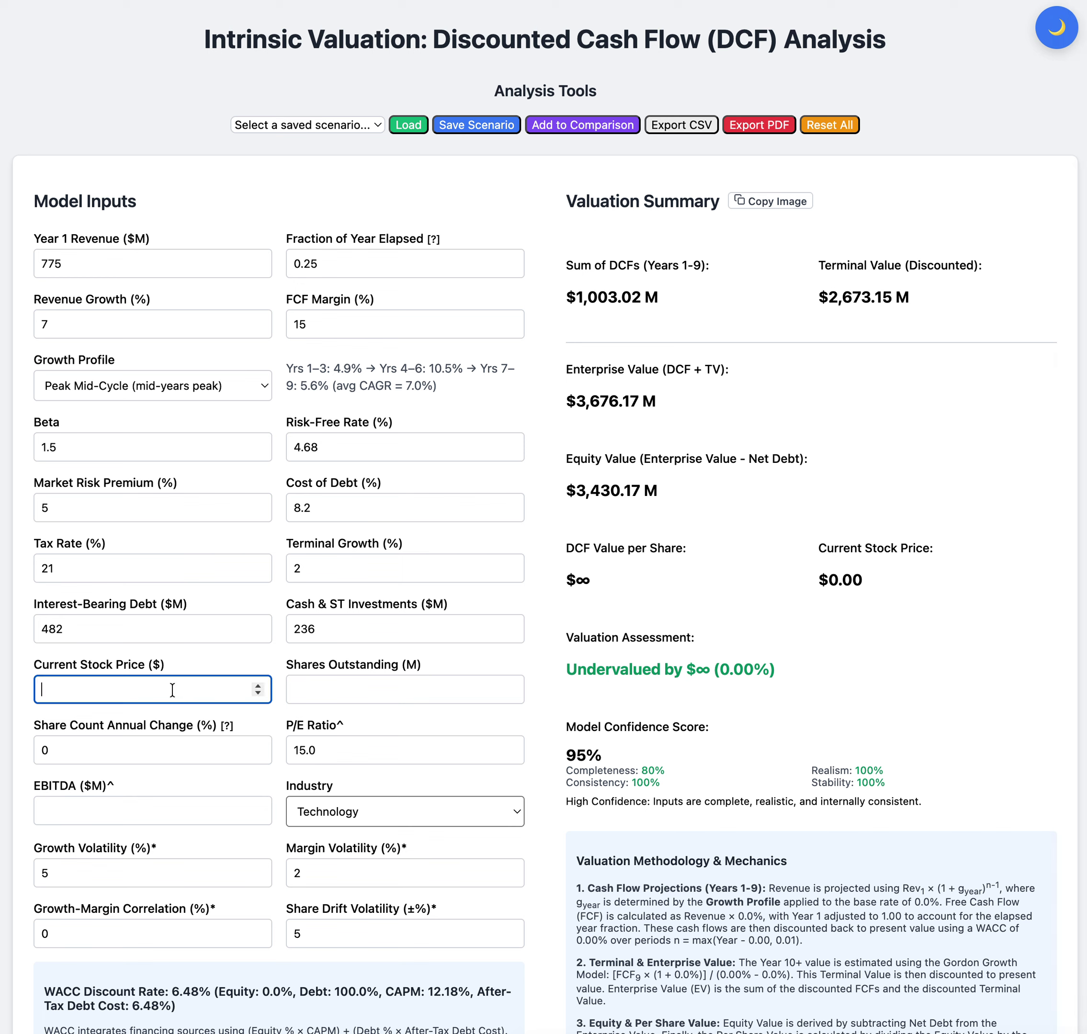
type("2.52")
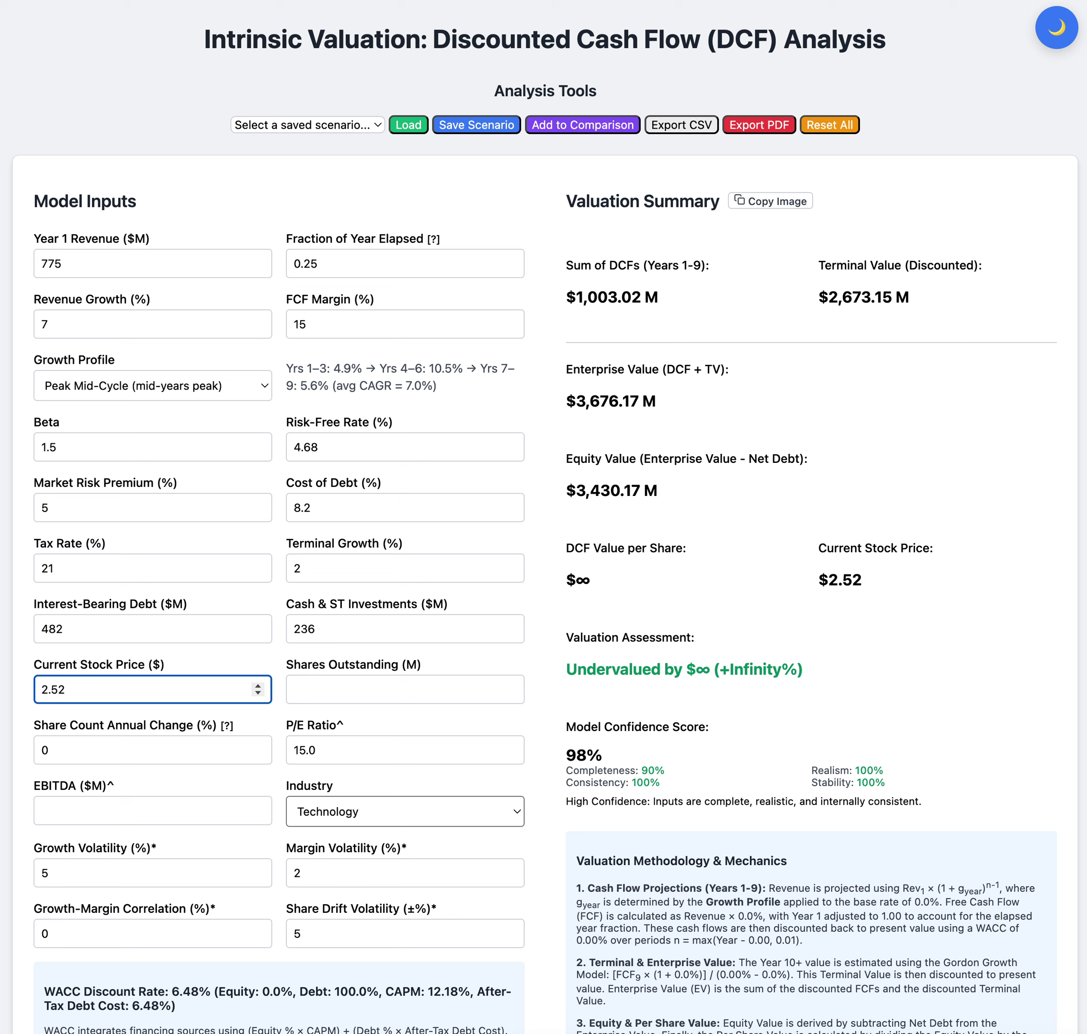
- Enter 338.68 (M) as the number of shares outstanding
key("super+Tab")
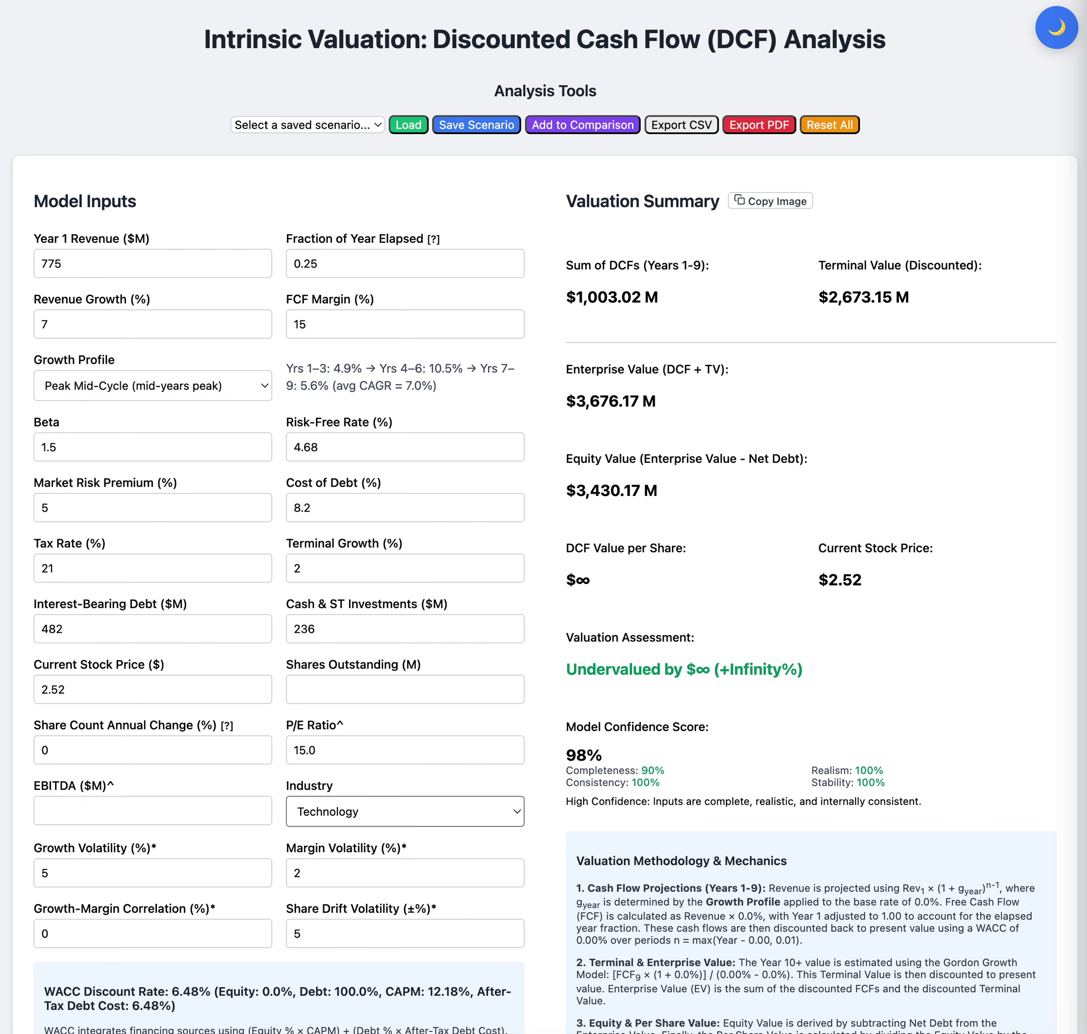
key("super+Tab")
left_click(342, 694)
type("338.68")
left_click(661, 598)
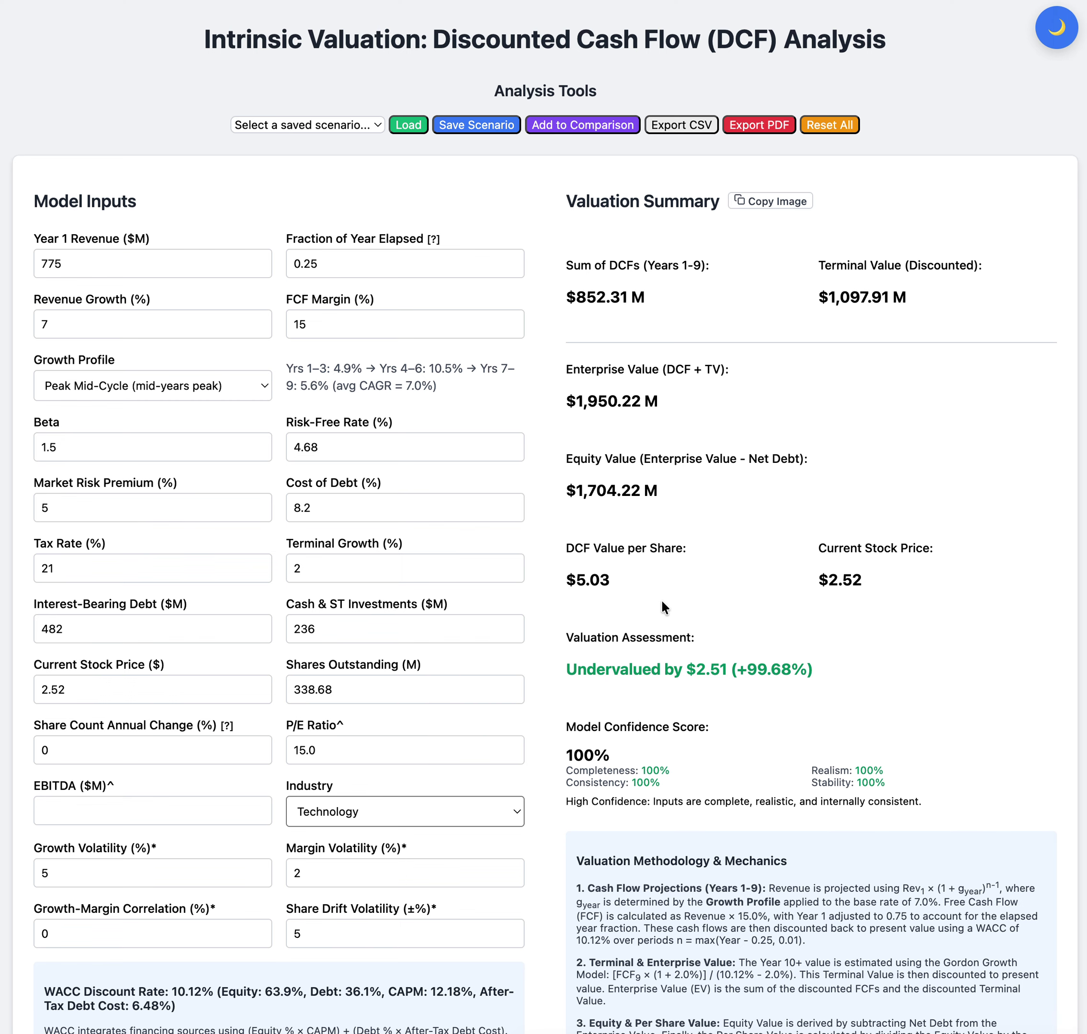
- Clear the P/E ratio so that the input is left empty
scroll(494, 708, "down", 1)
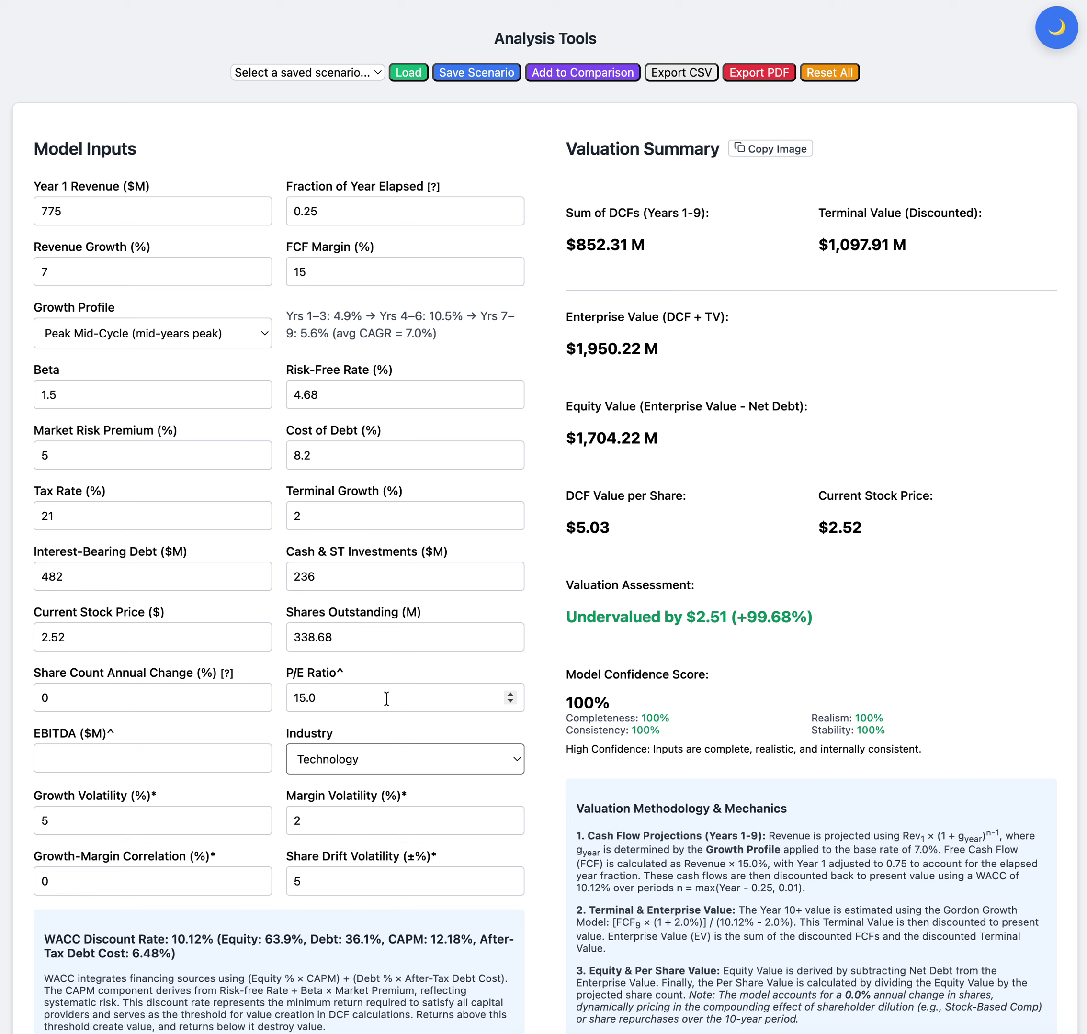
left_click(364, 697)
key("super+a")
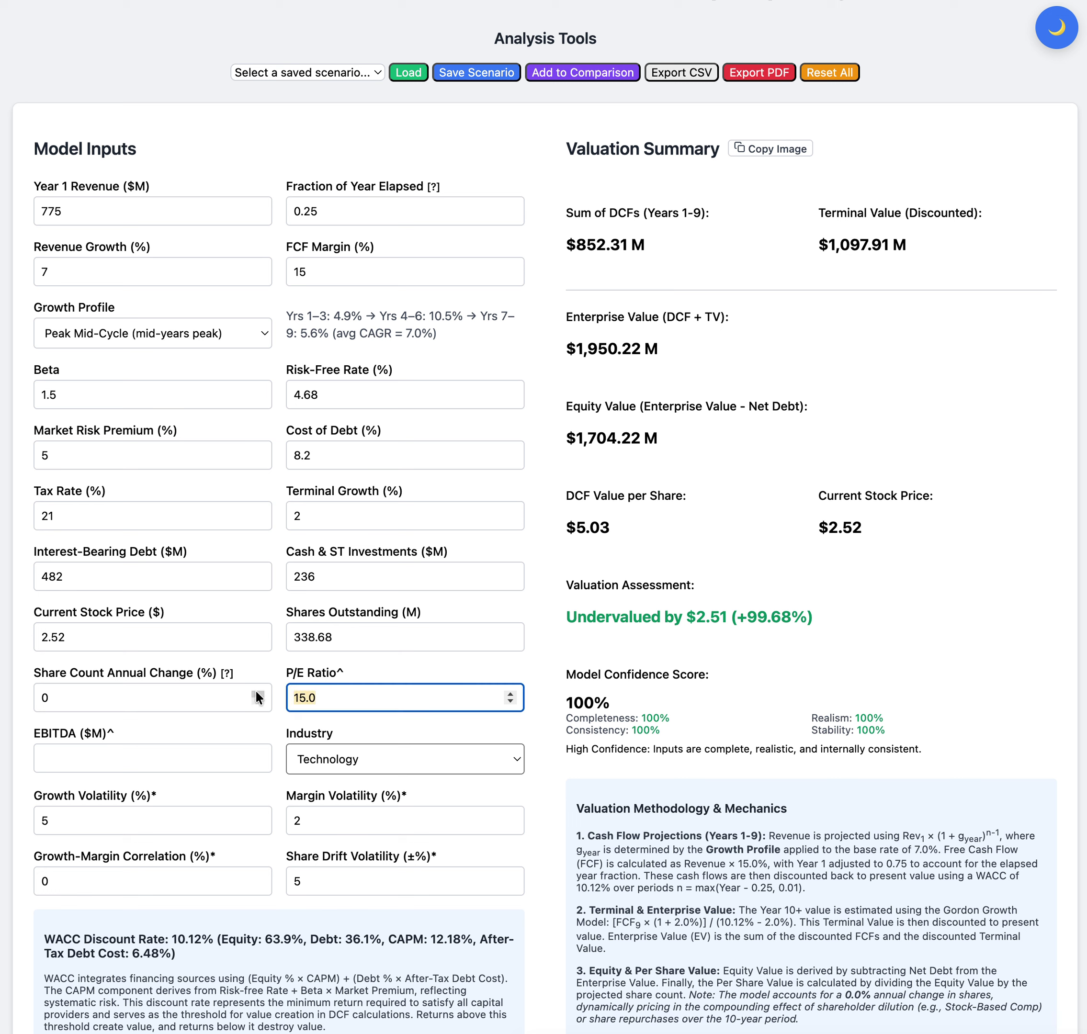
key("BackSpace")
scroll(703, 703, "down", 1)
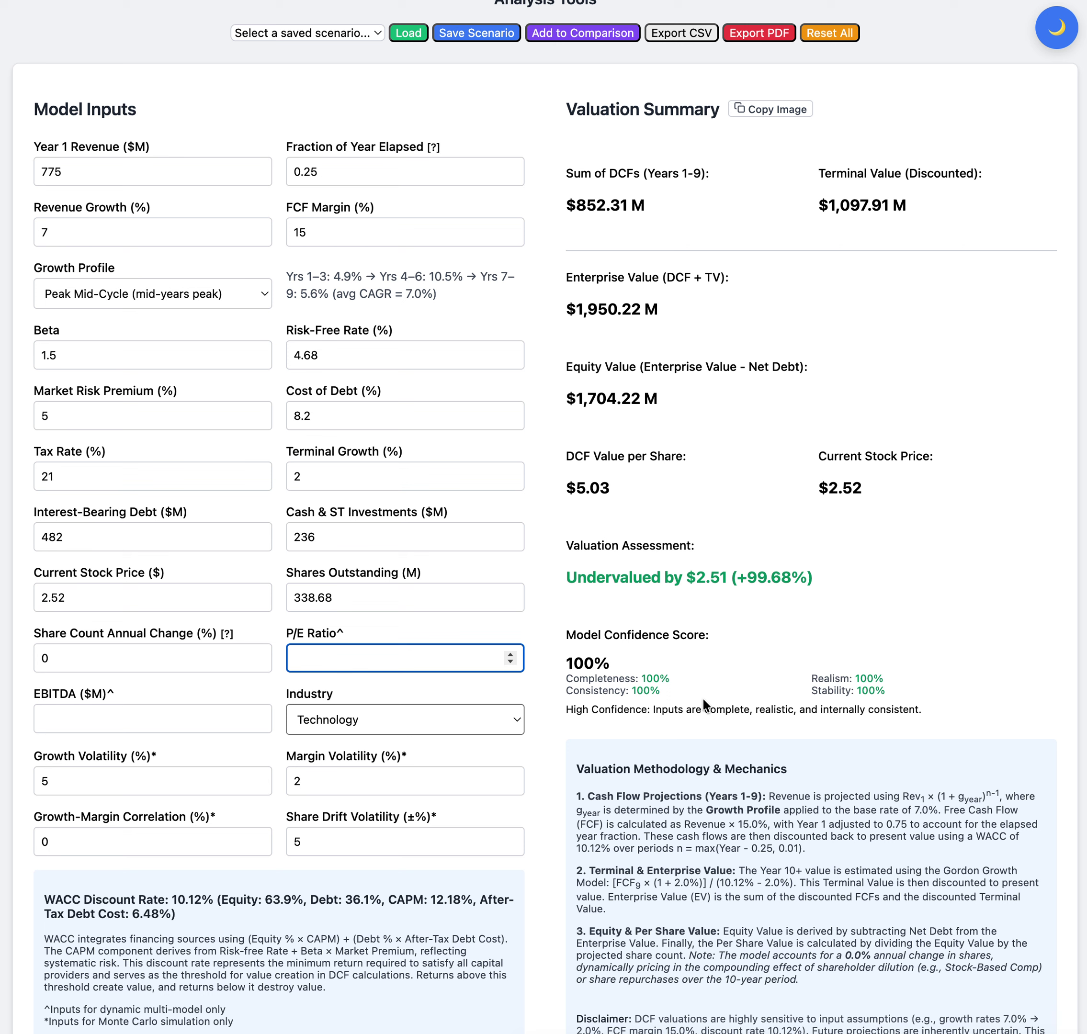
- Leave EBITDA blank and choose Technology as the industry
key("Tab")
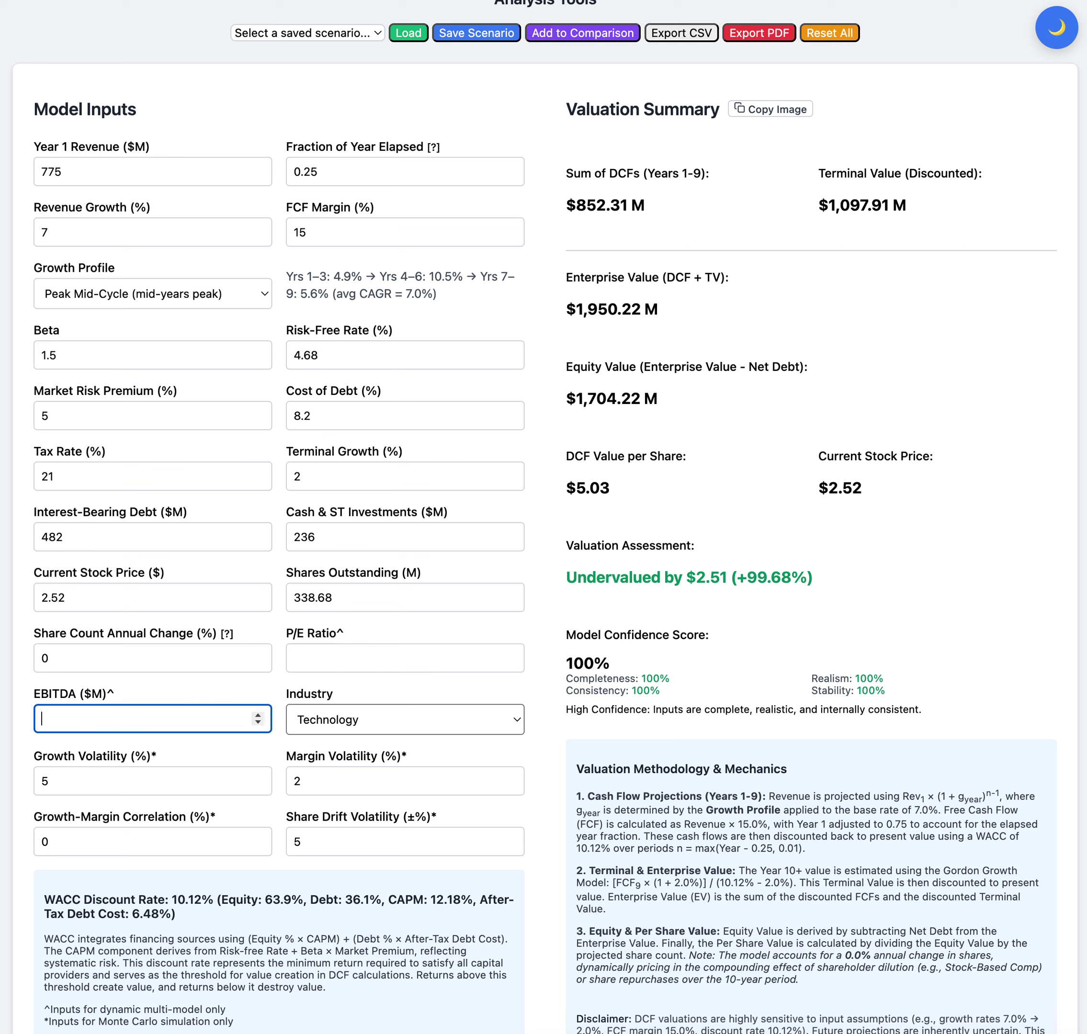
key("Tab")
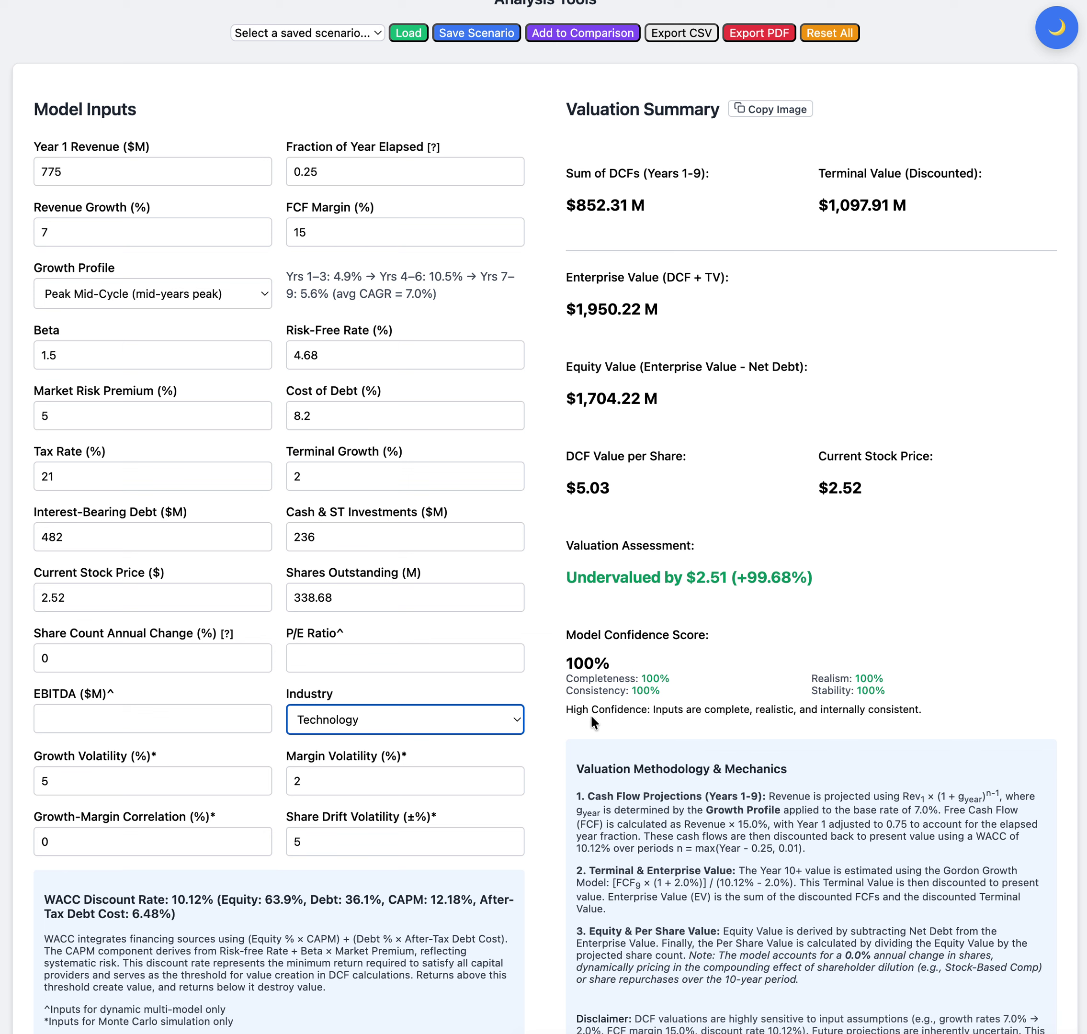
left_click(503, 720)
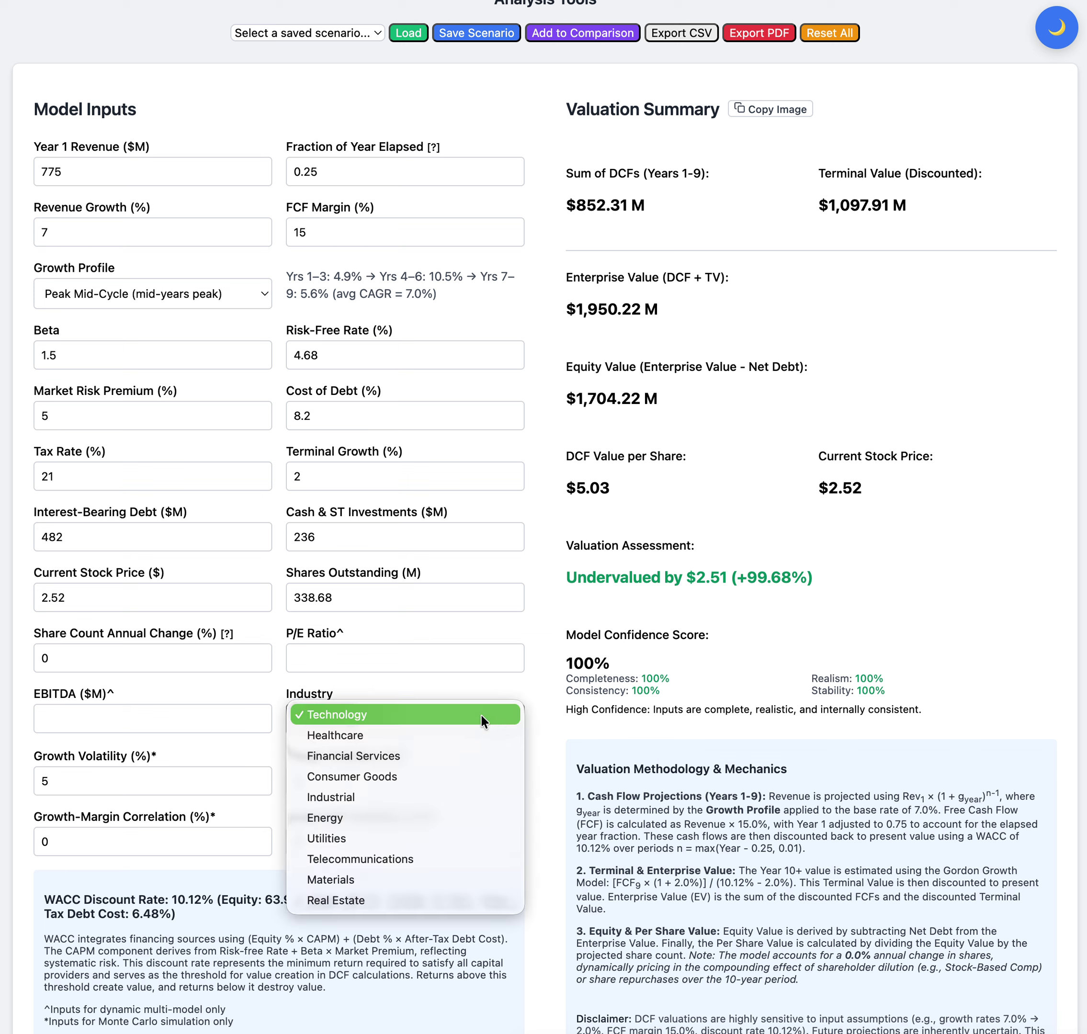
left_click(481, 716)
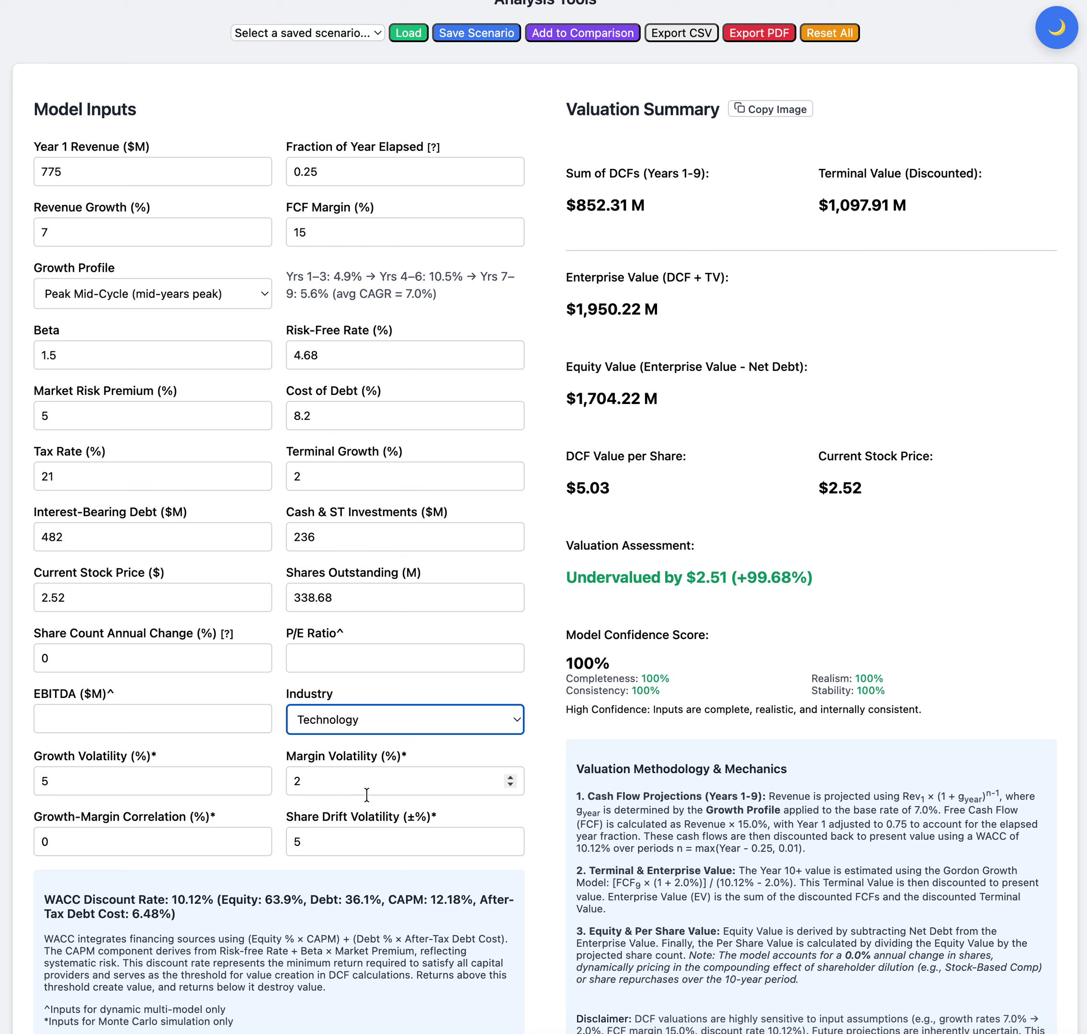
left_click(728, 718)
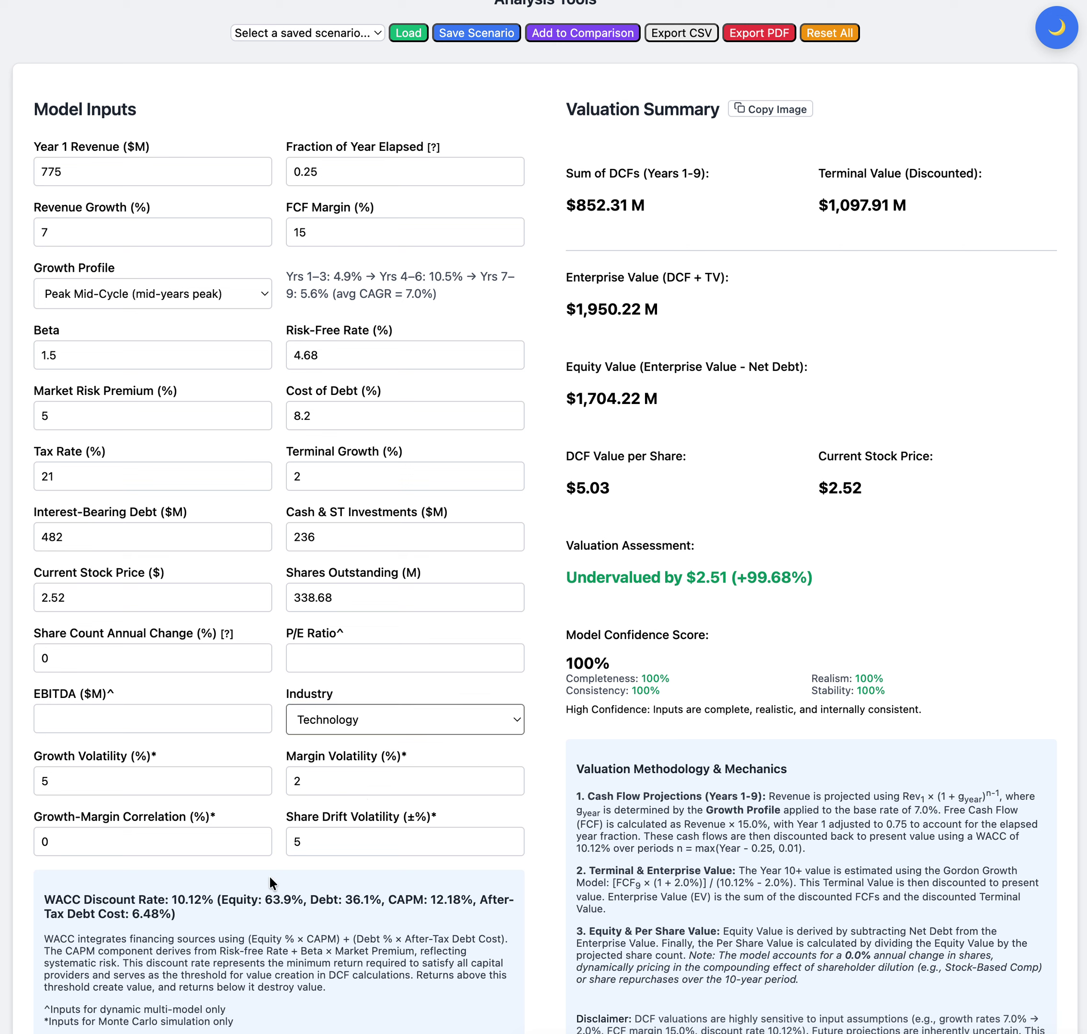
- Set the growth-margin correlation to 60%
left_click(138, 844)
left_click_drag(138, 844, 1, 835)
type("60")
key("Tab")
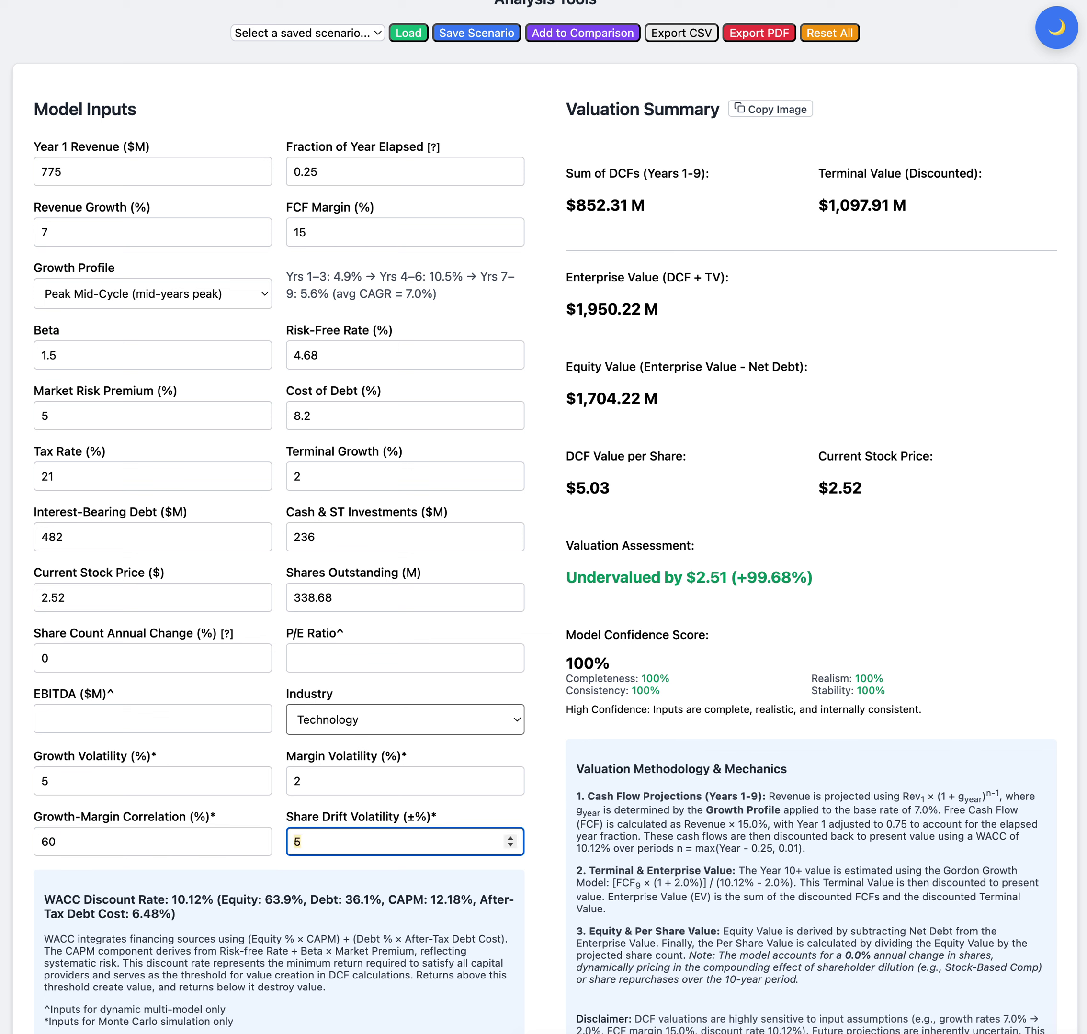
- Set the share count annual change to -1%
key("super+Tab")
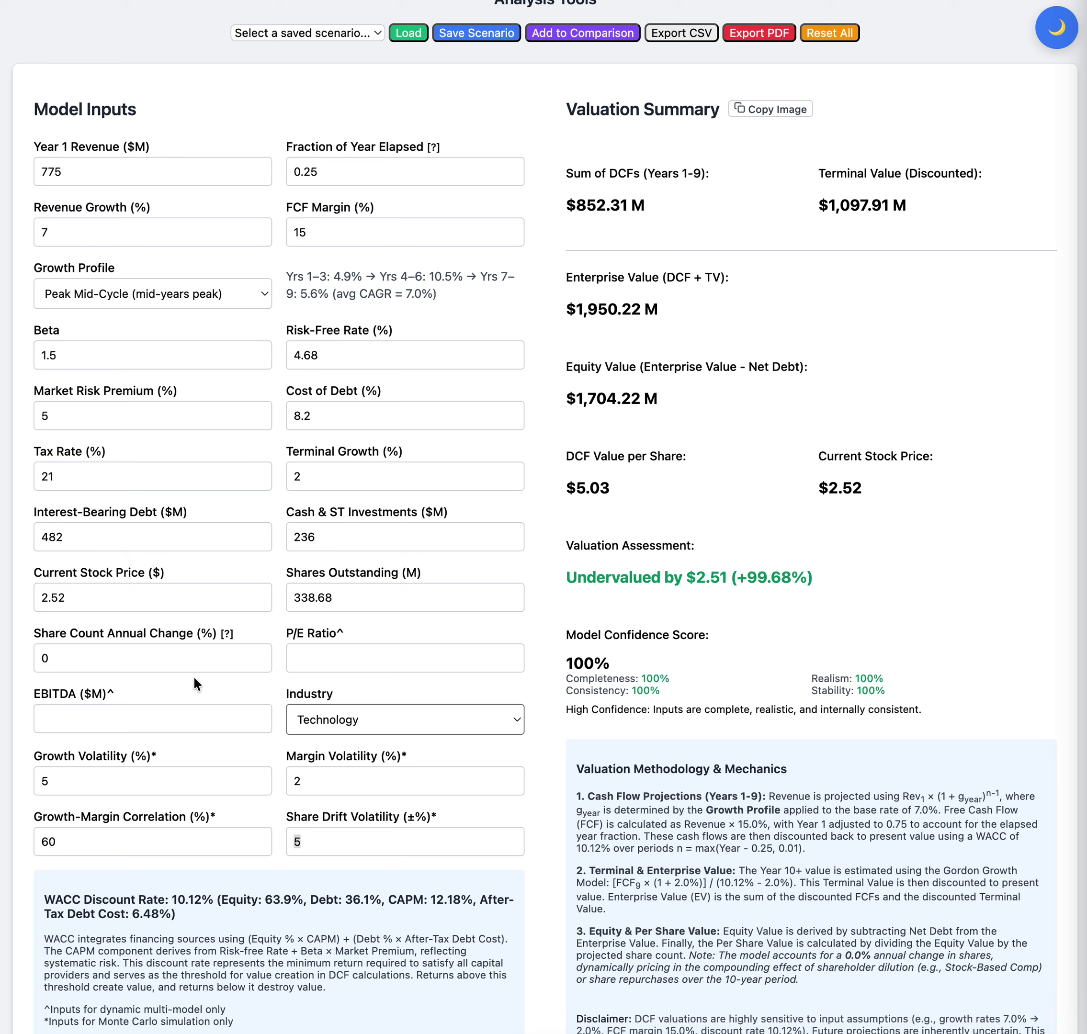
left_click(113, 653)
key("BackSpace")
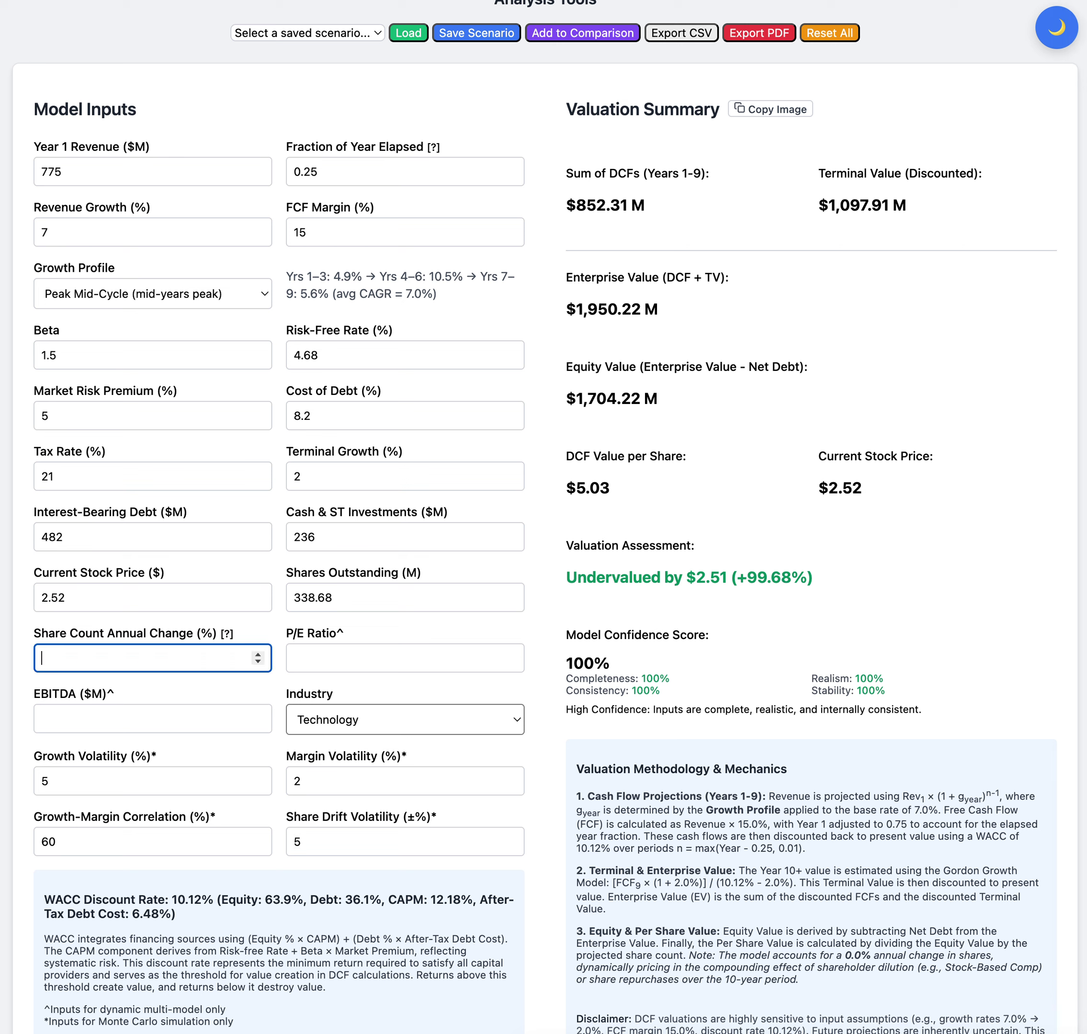
type("-1")
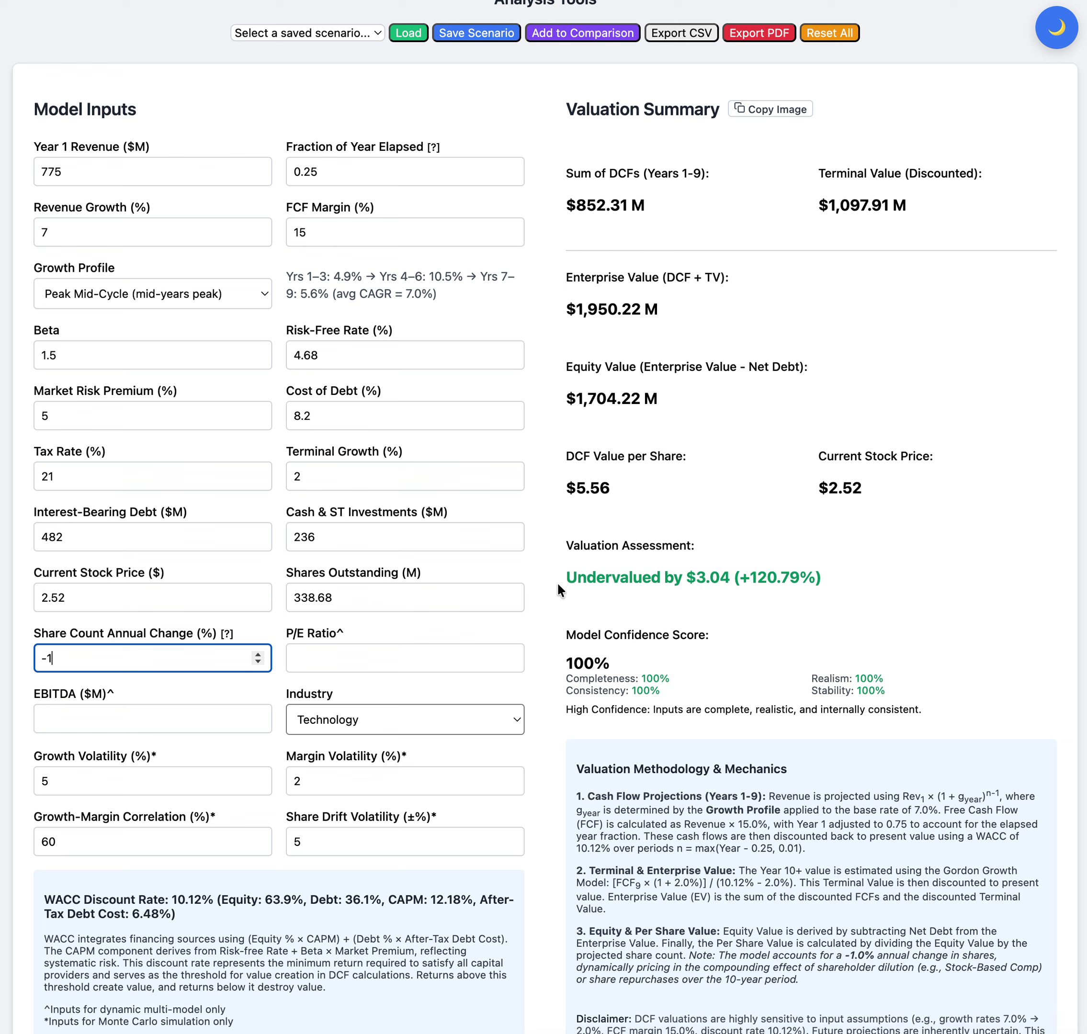
left_click(596, 587)
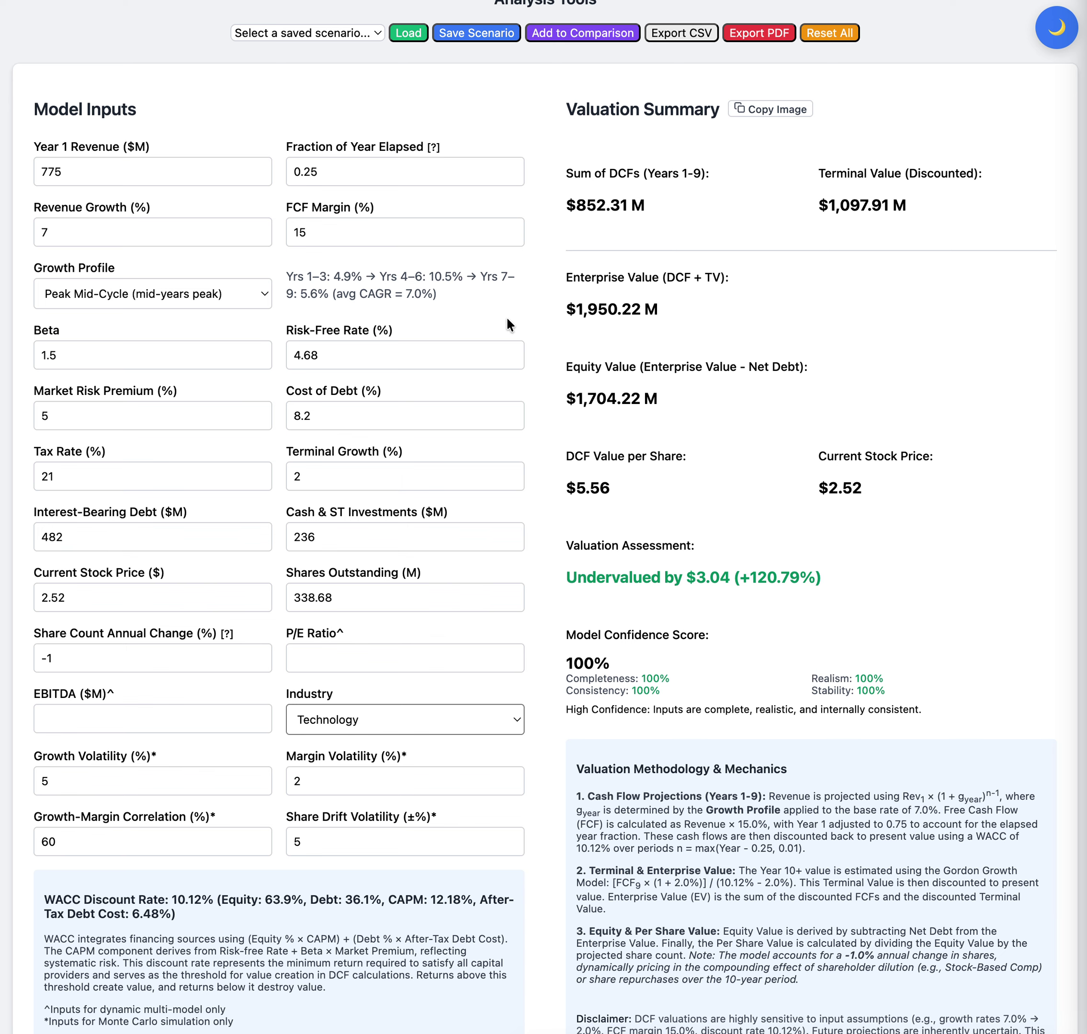
- Set the revenue growth to 5%
scroll(508, 321, "up", 3)
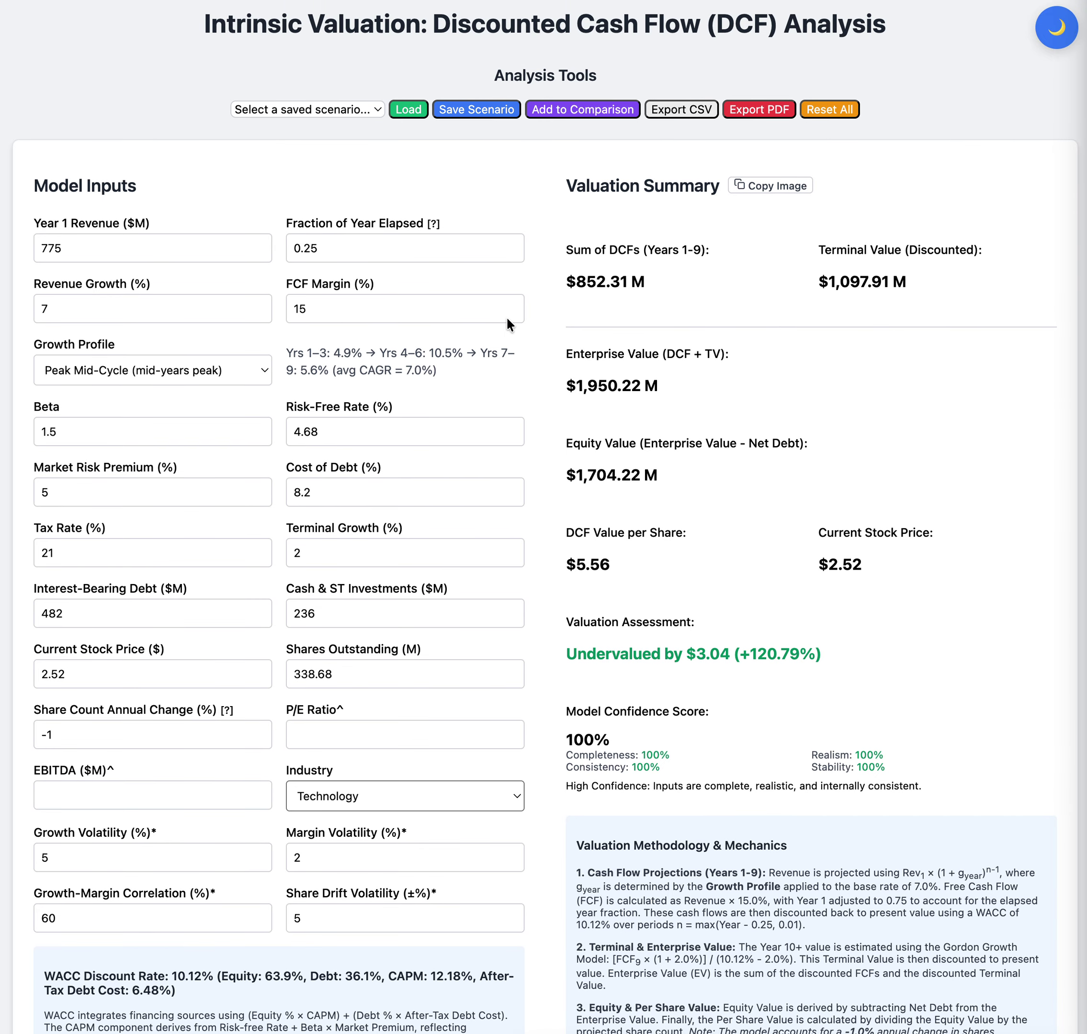
scroll(600, 331, "down", 10)
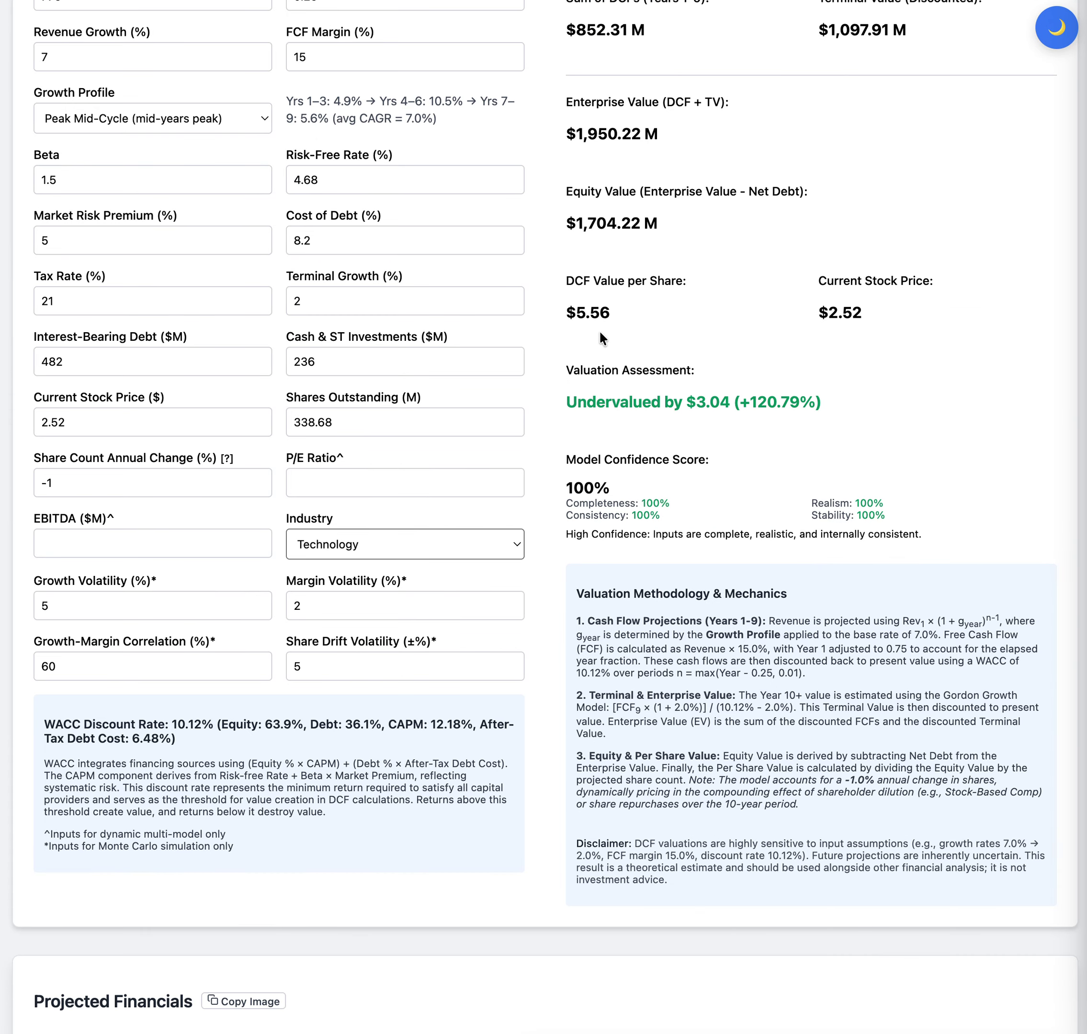
scroll(602, 338, "up", 7)
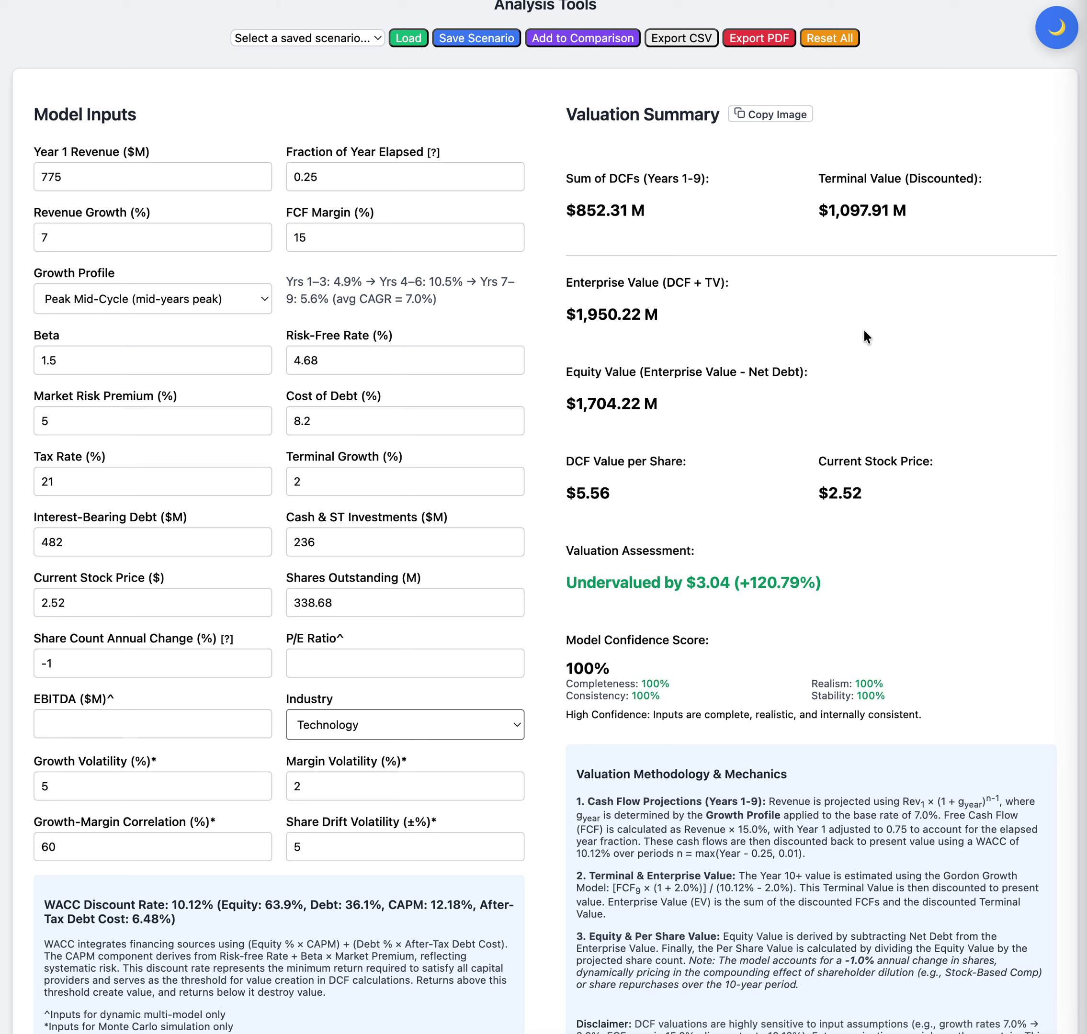
left_click(258, 242)
left_click(258, 241)
left_click_drag(182, 243, 1, 229)
type("5")
left_click(567, 275)
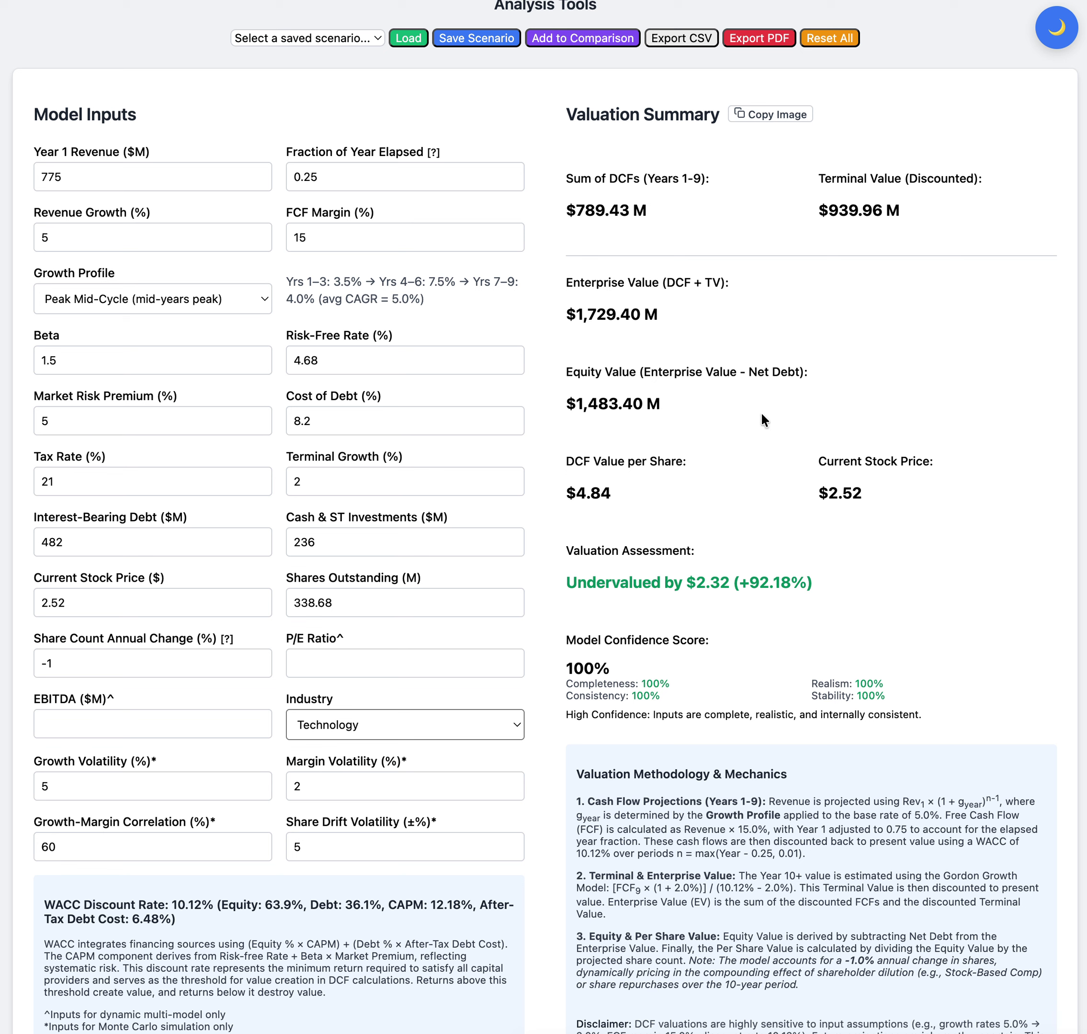
- Add the current valuation to the scenario comparison under the name Bull
scroll(762, 415, "down", 2)
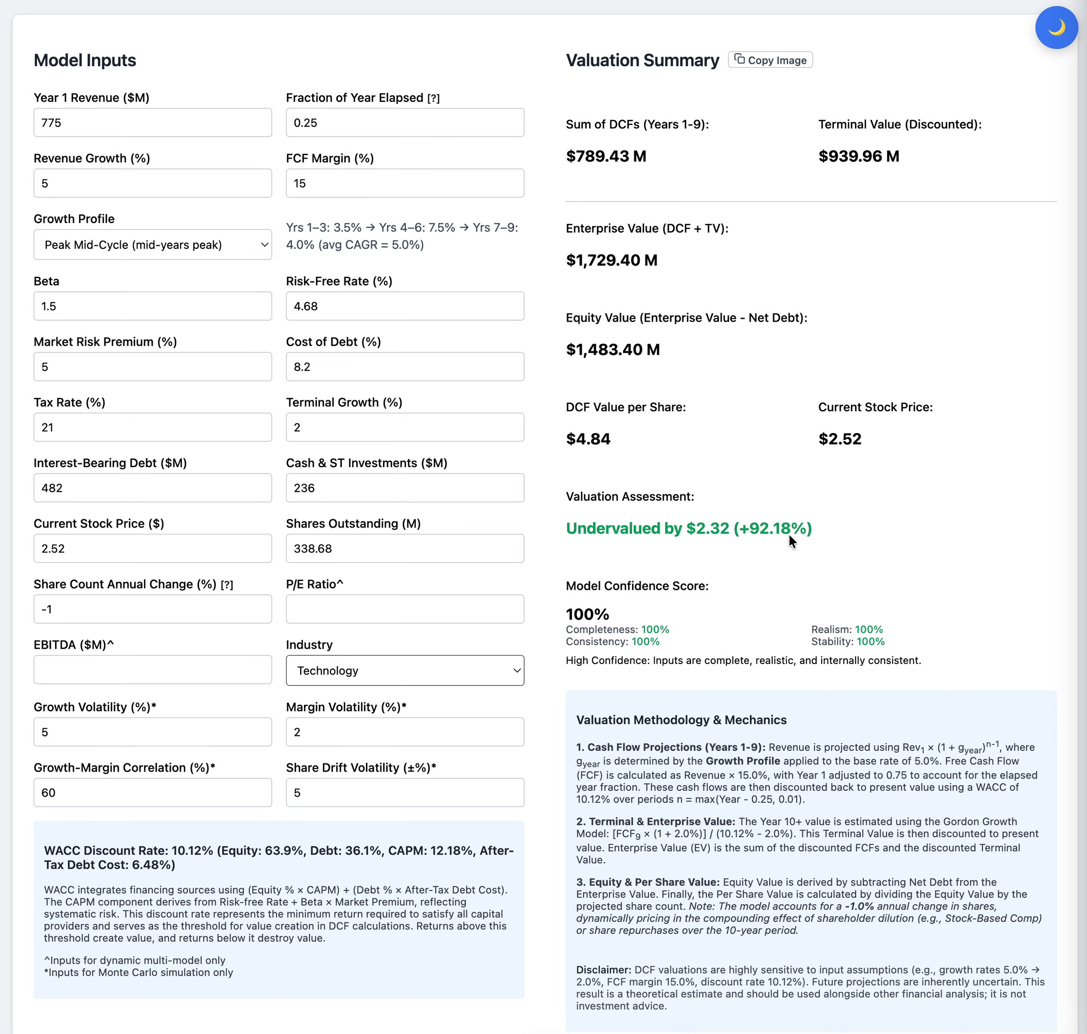
scroll(788, 533, "up", 2)
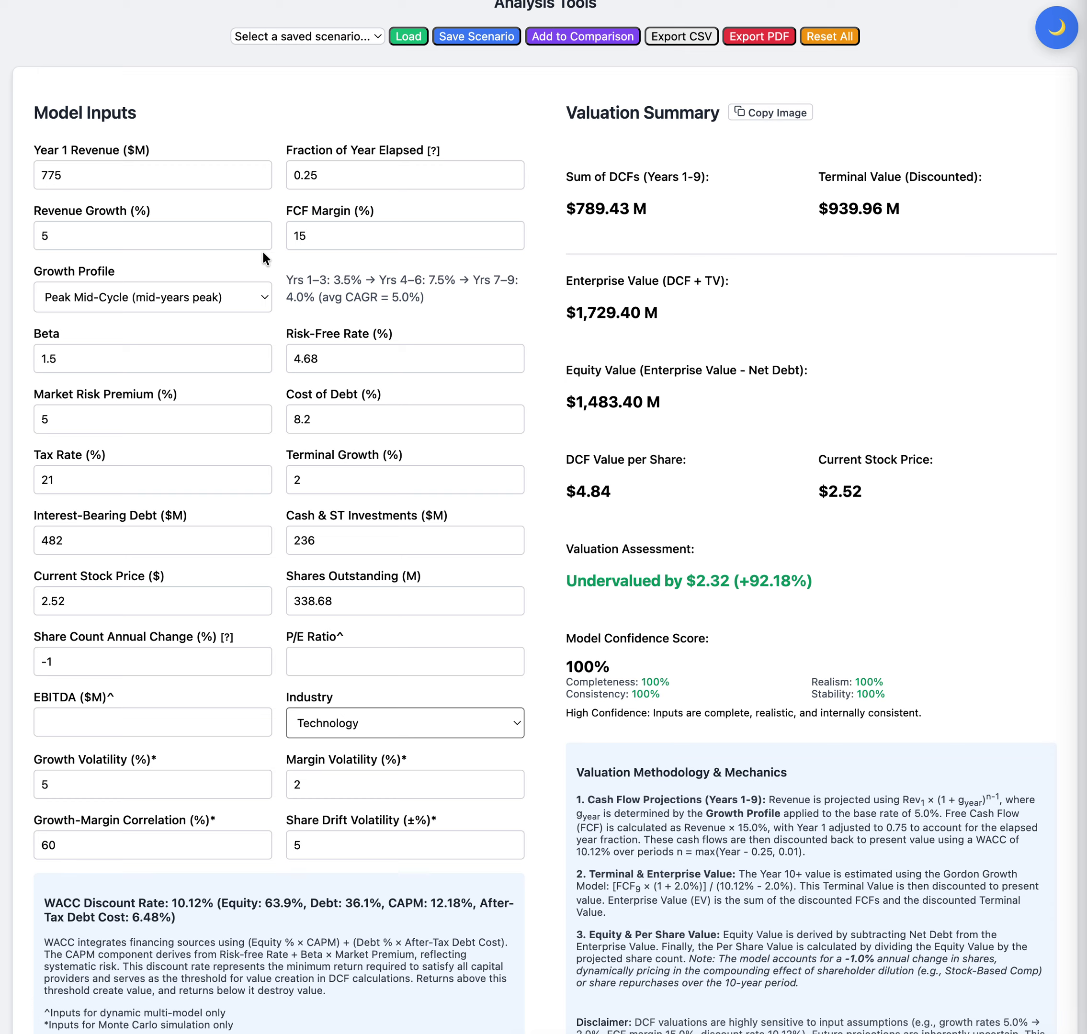
scroll(693, 388, "up", 2)
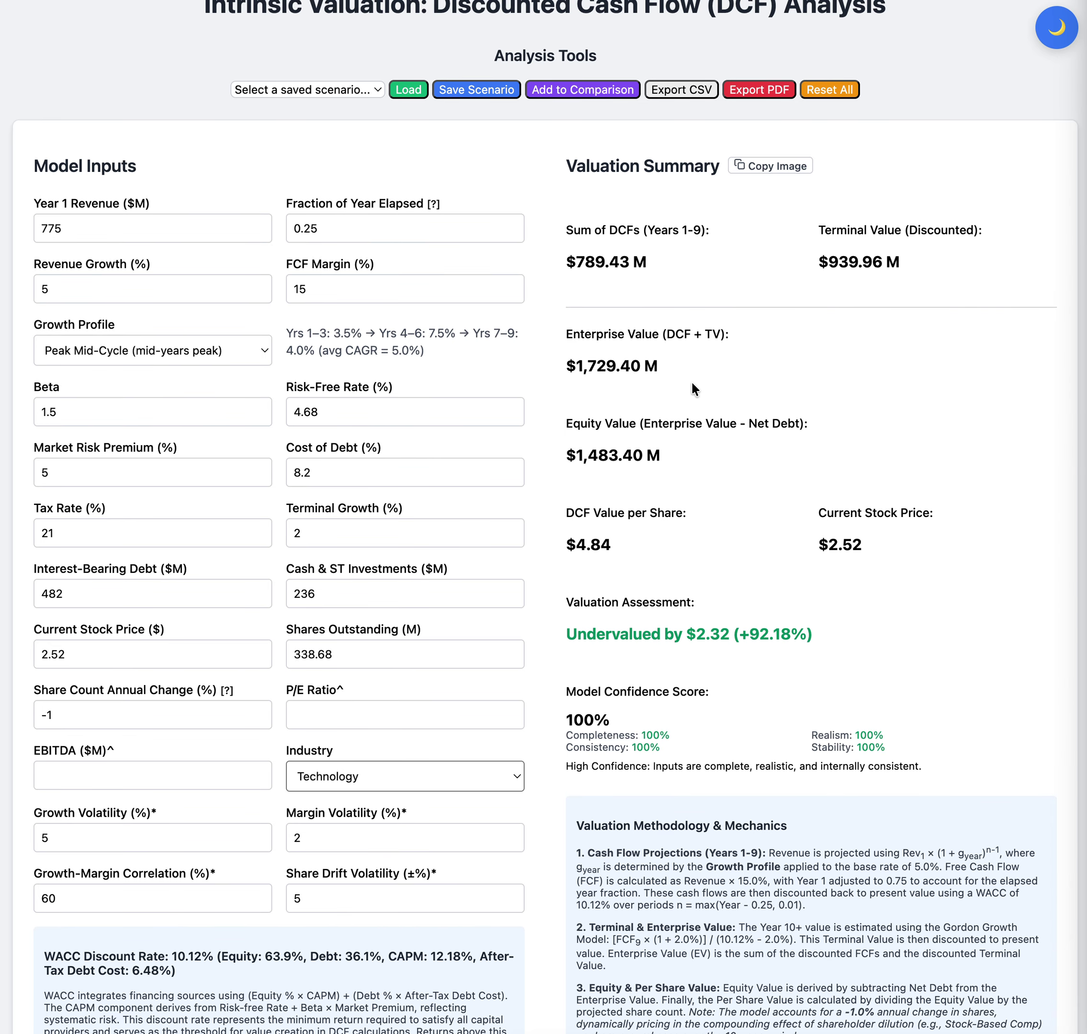
scroll(692, 383, "up", 1)
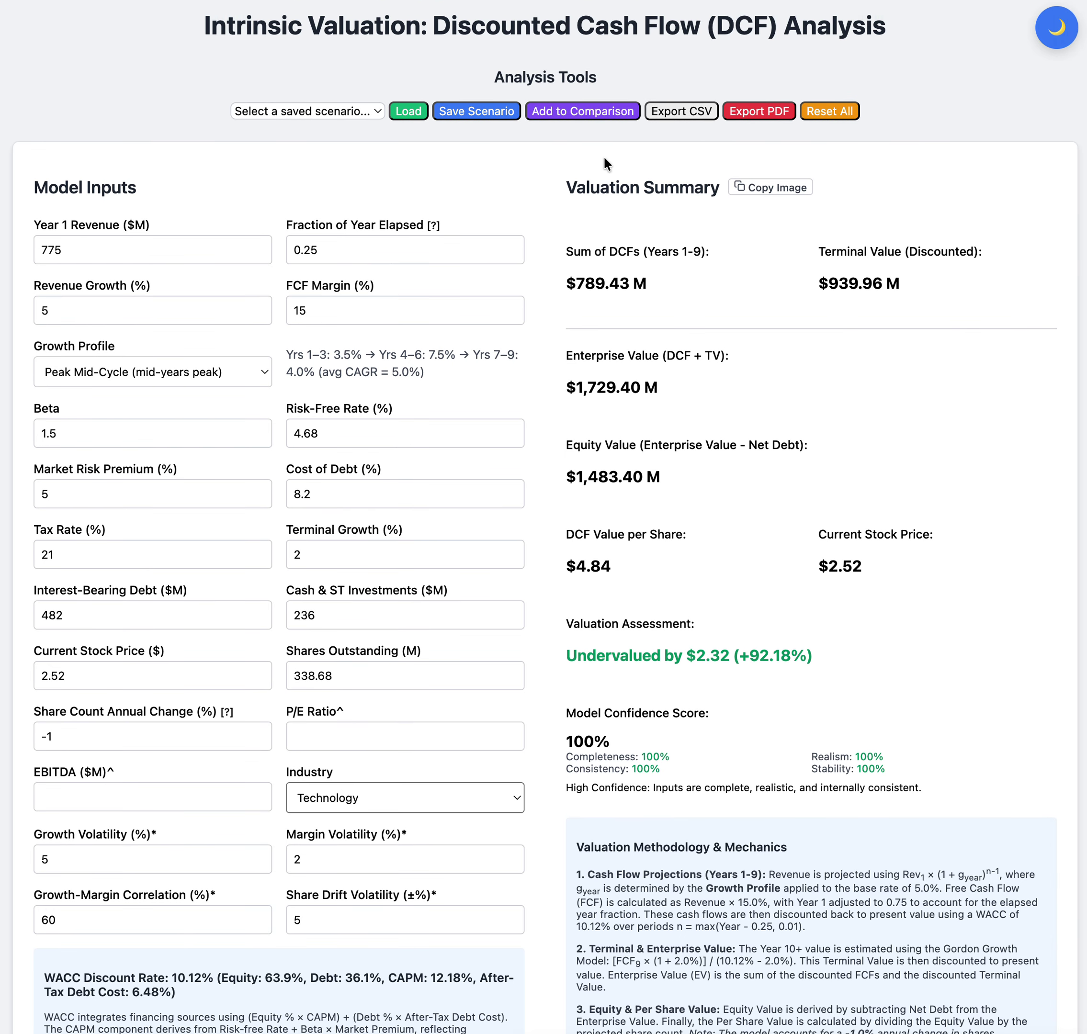
left_click(568, 113)
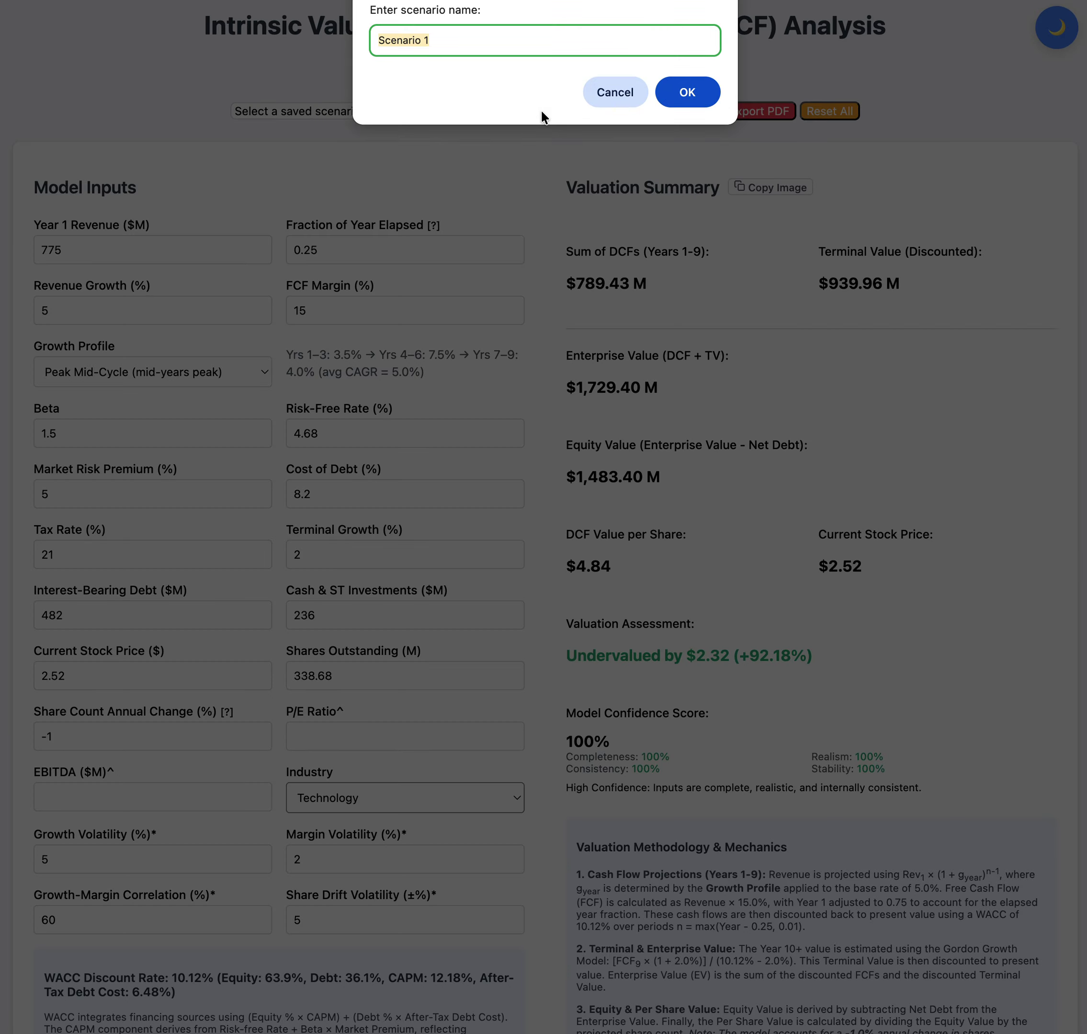
left_click(611, 98)
left_click(581, 113)
type("Bull")
key("Return")
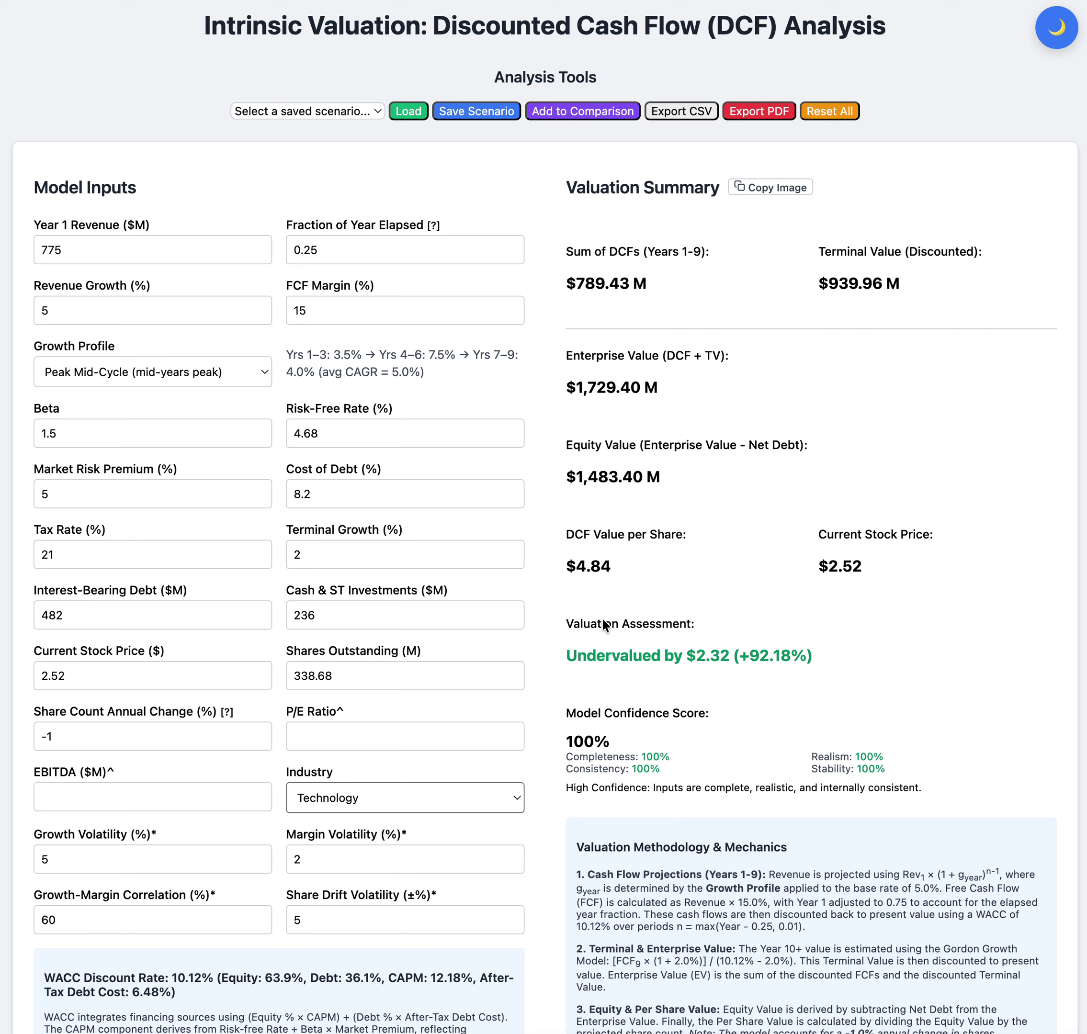
- Review the yearly projections and the Bull scenario's row and detail card in the scenario comparison
left_click(80, 732)
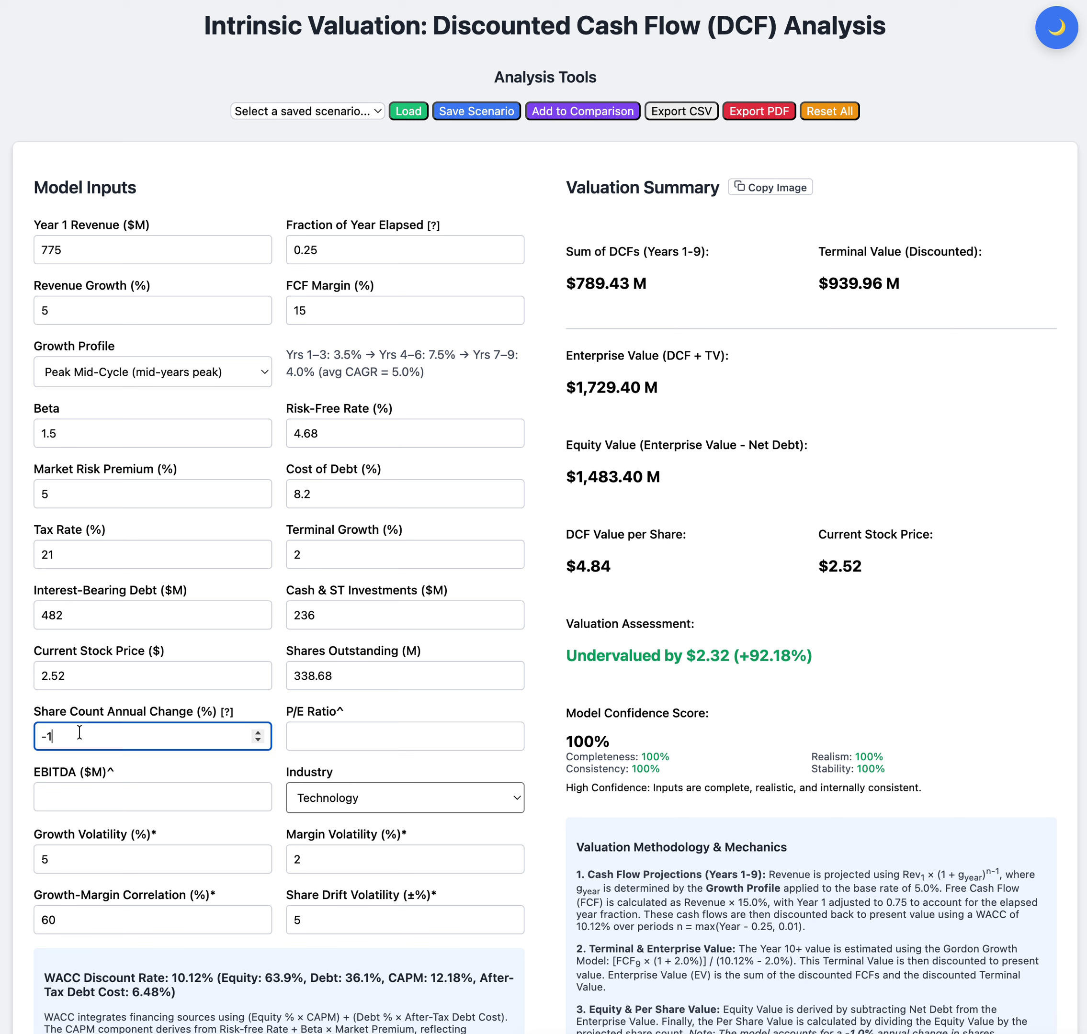
left_click(771, 597)
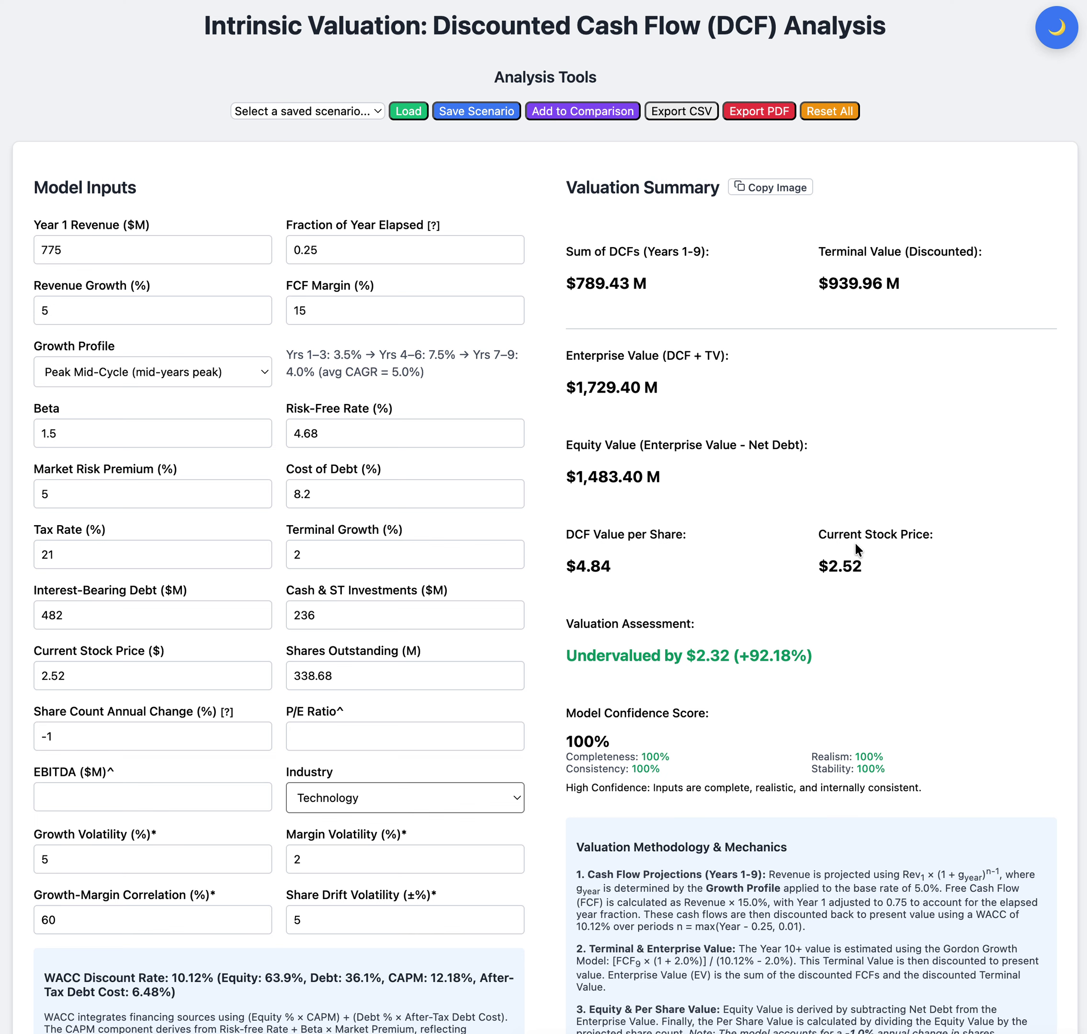
scroll(535, 451, "up", 1)
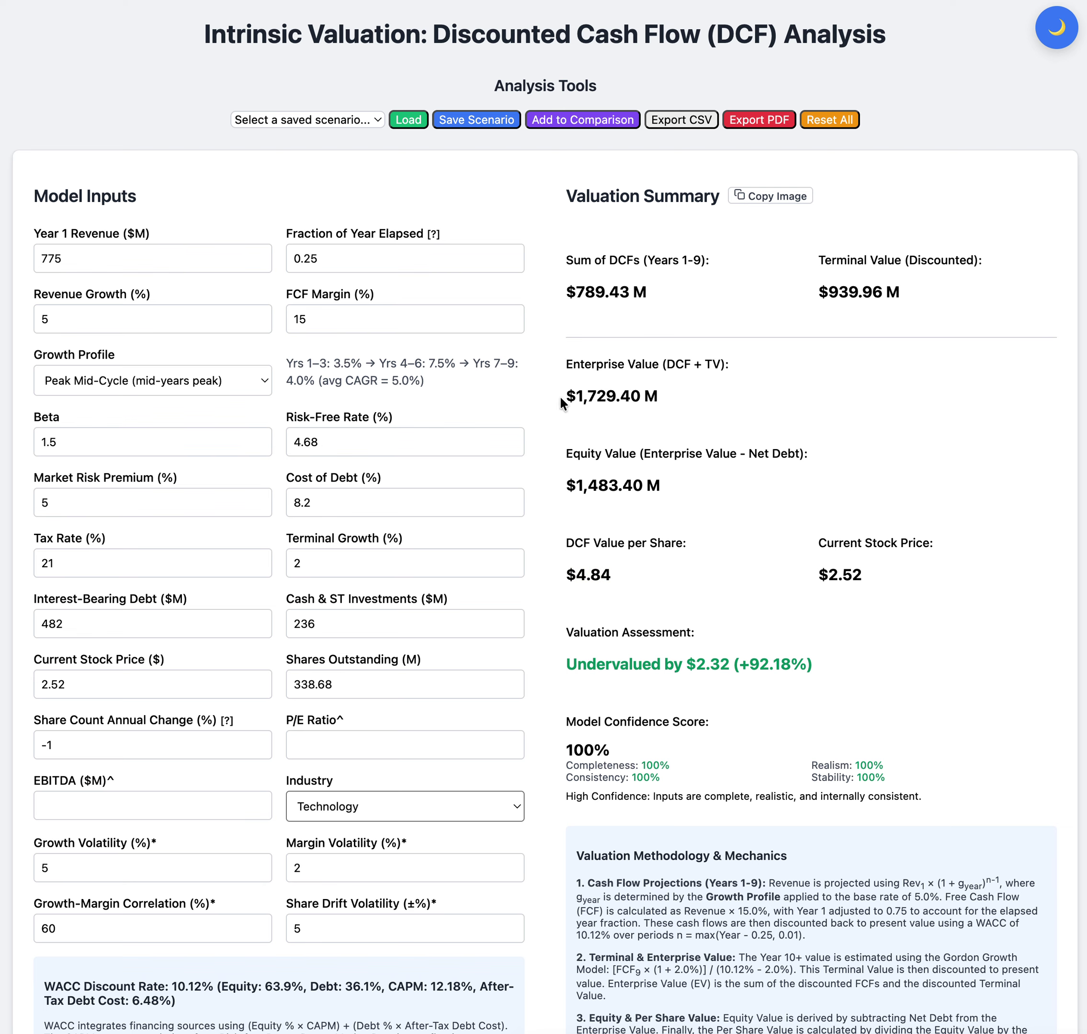
scroll(624, 502, "down", 20)
scroll(635, 513, "down", 10)
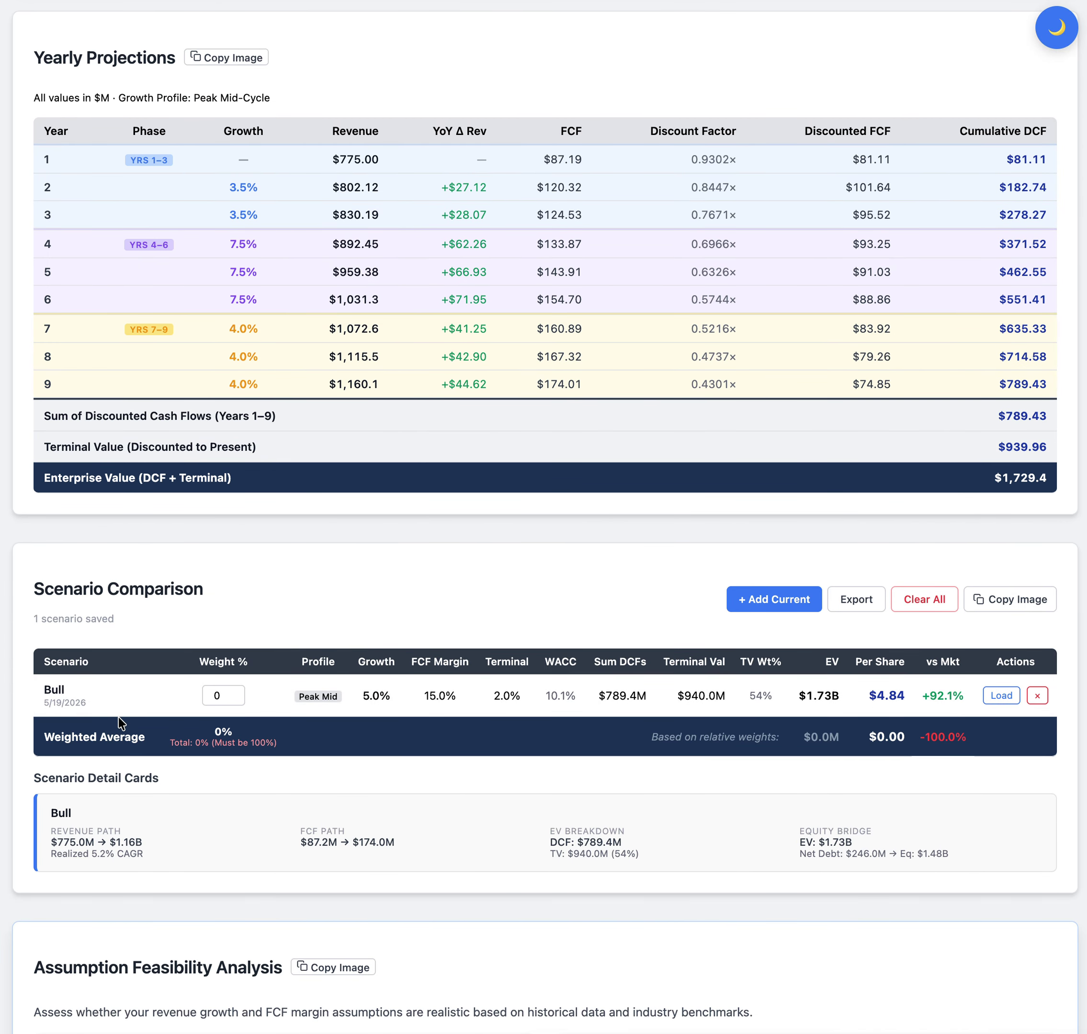
scroll(451, 623, "up", 20)
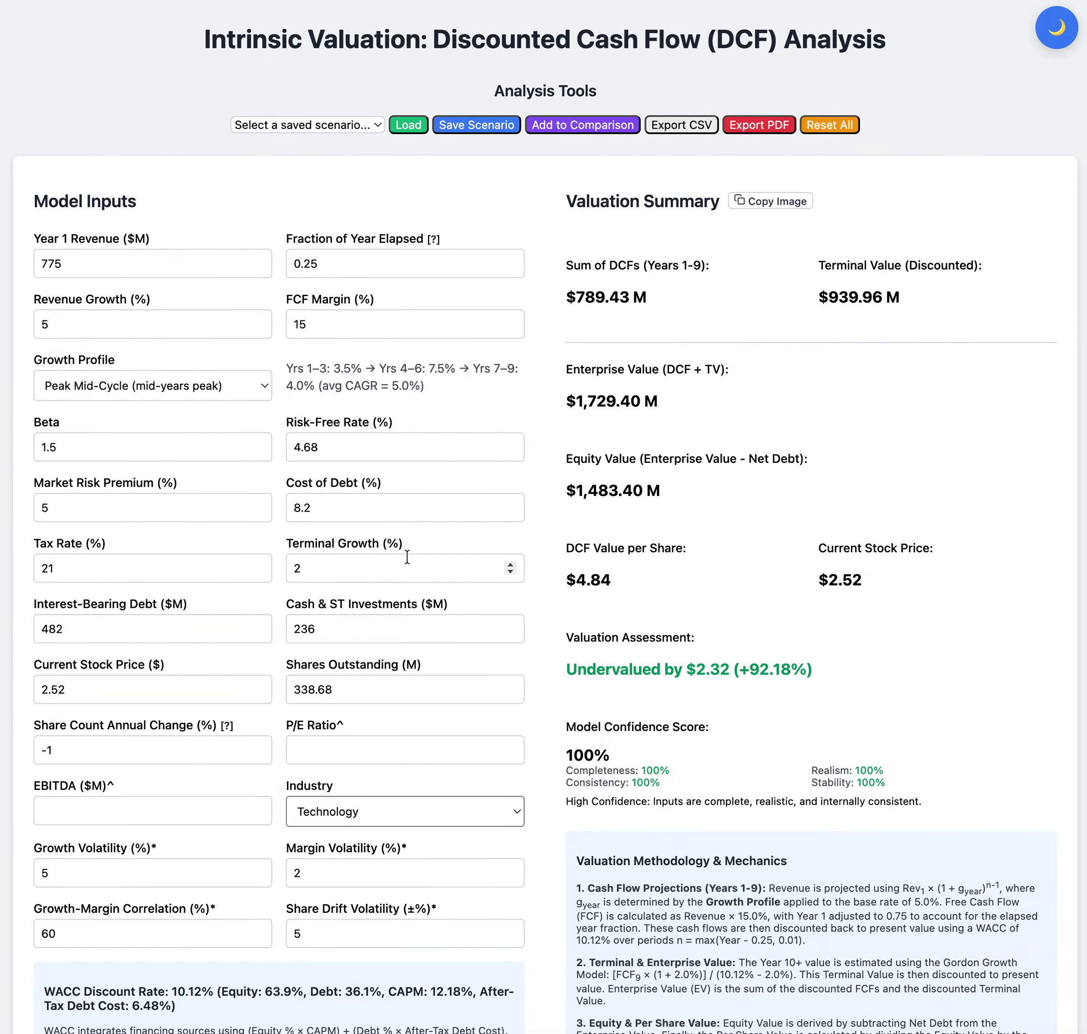
scroll(406, 559, "down", 13)
scroll(407, 563, "down", 20)
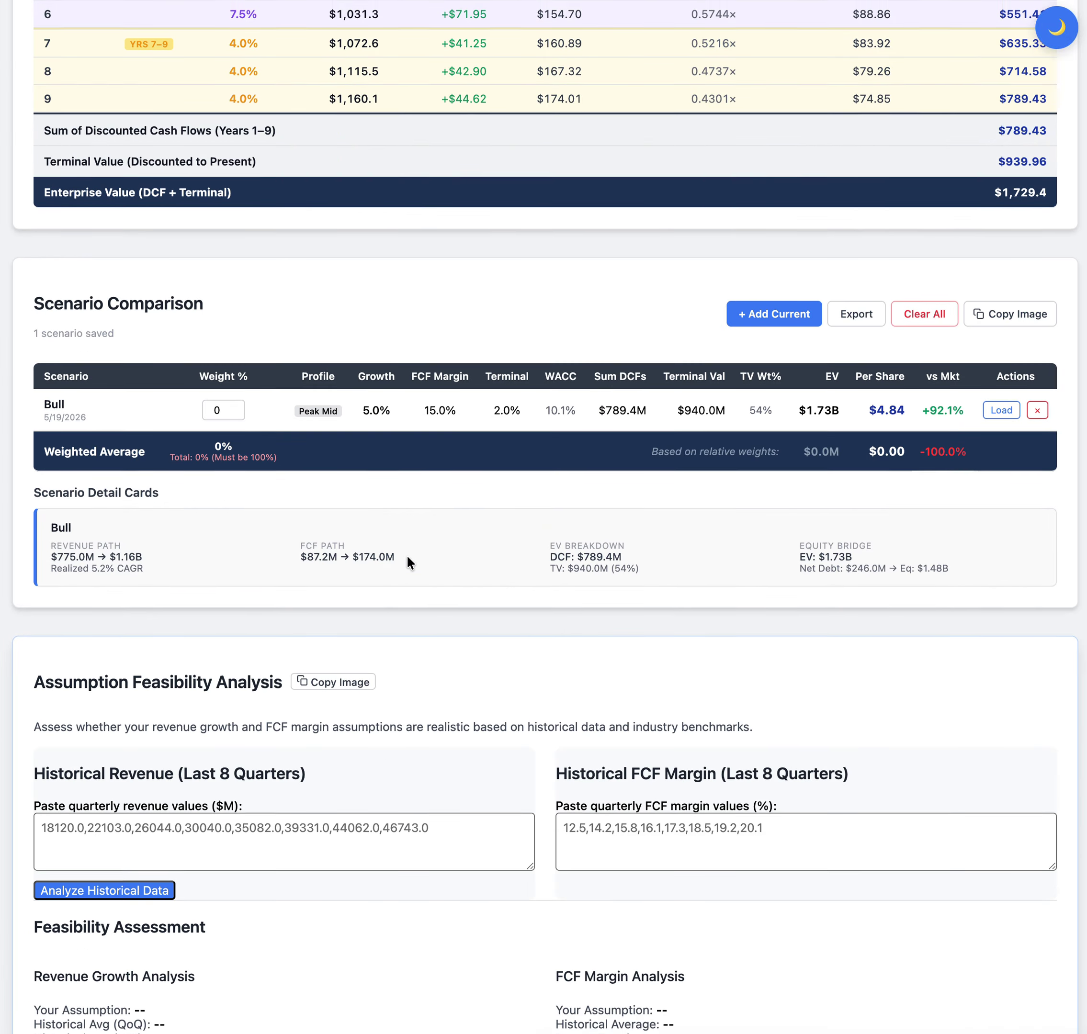
- Examine the Reverse DCF Analysis for the assumptions required by the current price and the growth-versus-margin scenarios
scroll(408, 557, "down", 20)
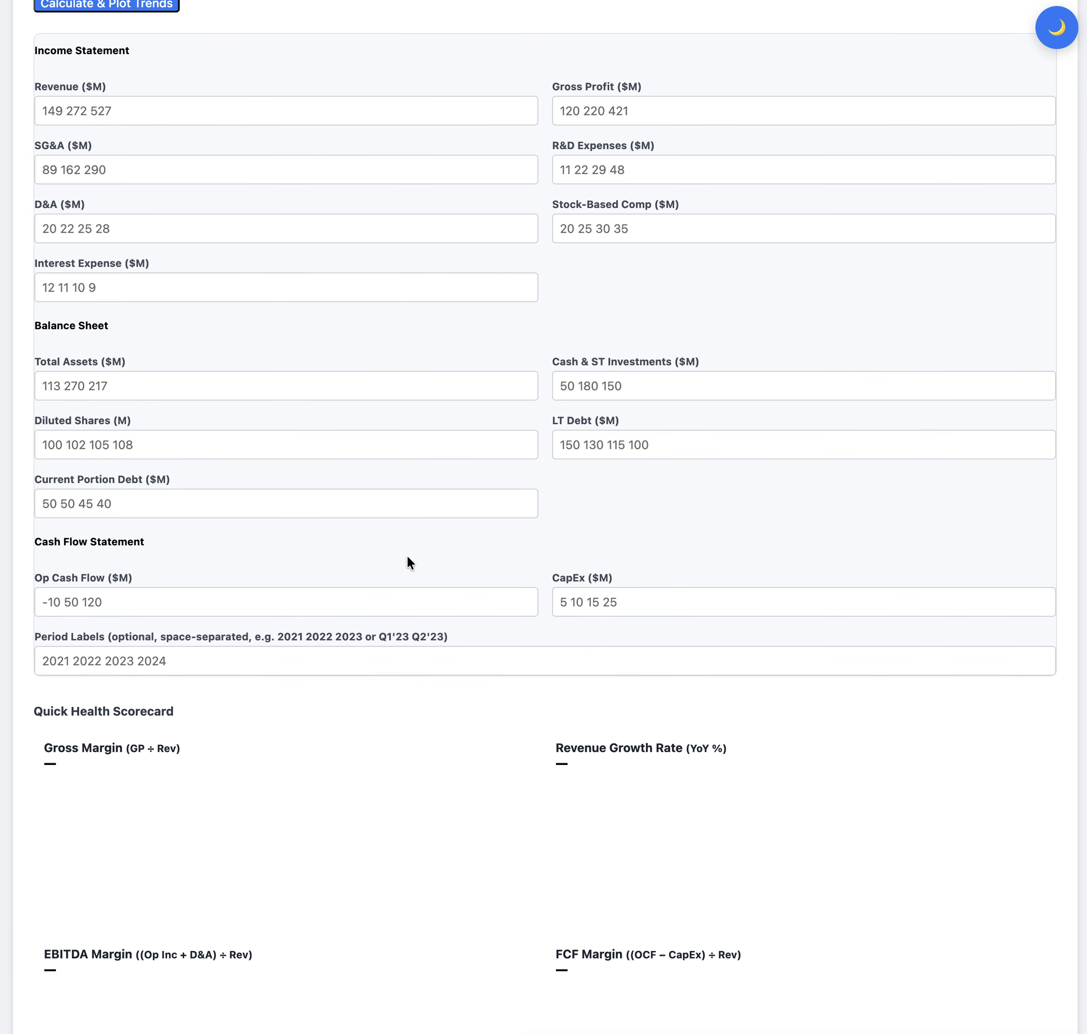
scroll(408, 559, "up", 20)
scroll(407, 558, "down", 20)
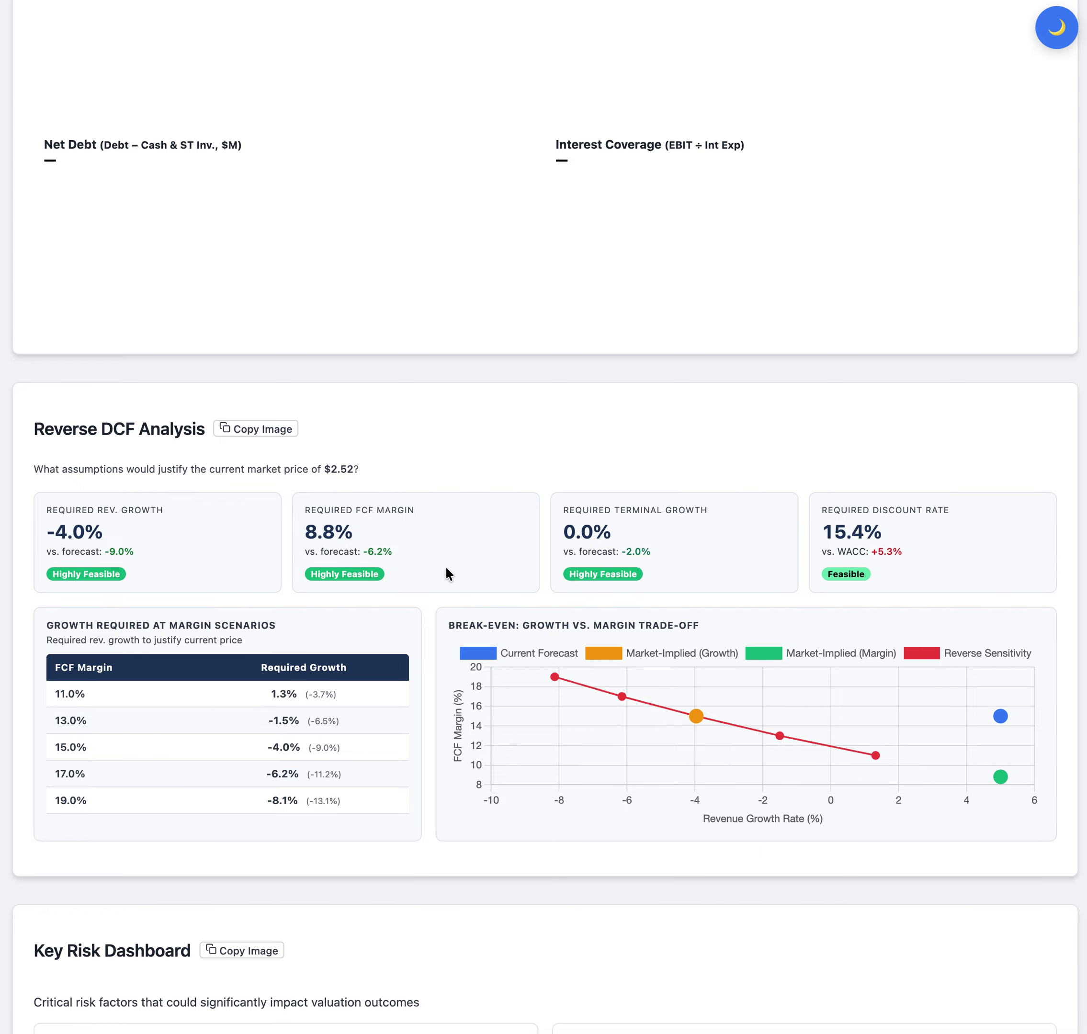
scroll(350, 687, "up", 20)
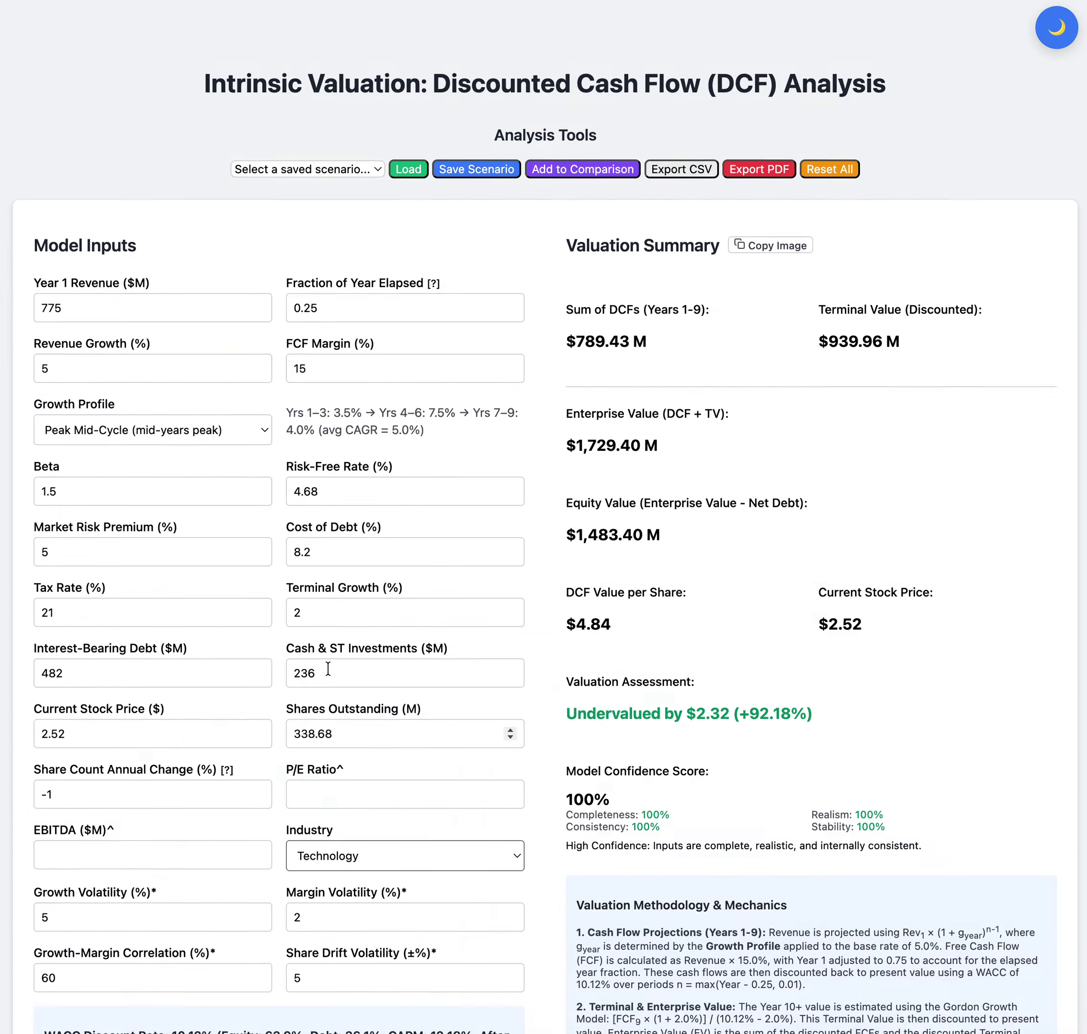
- Set the revenue growth to 1.3% and the FCF margin to 11%
left_click(106, 327)
double_click(89, 324)
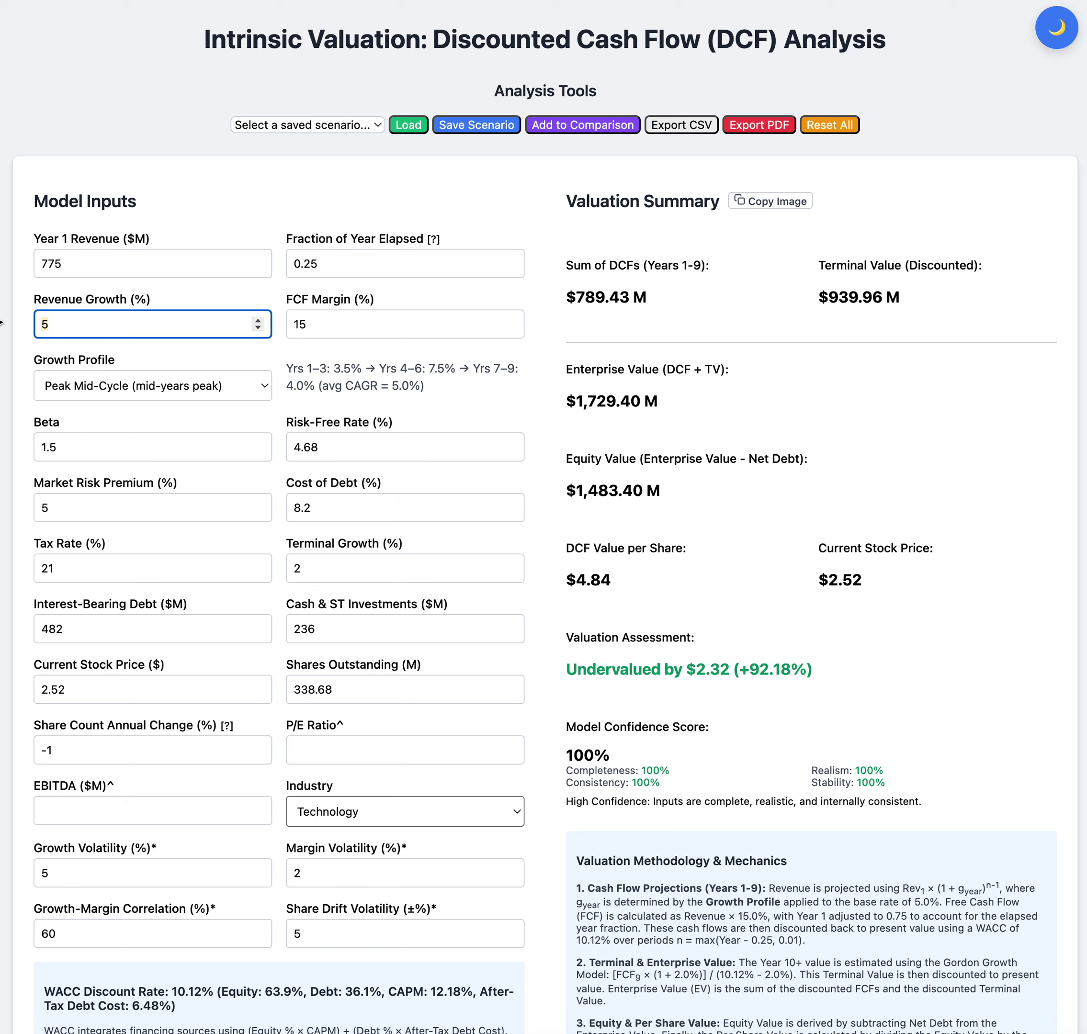
type("1.3")
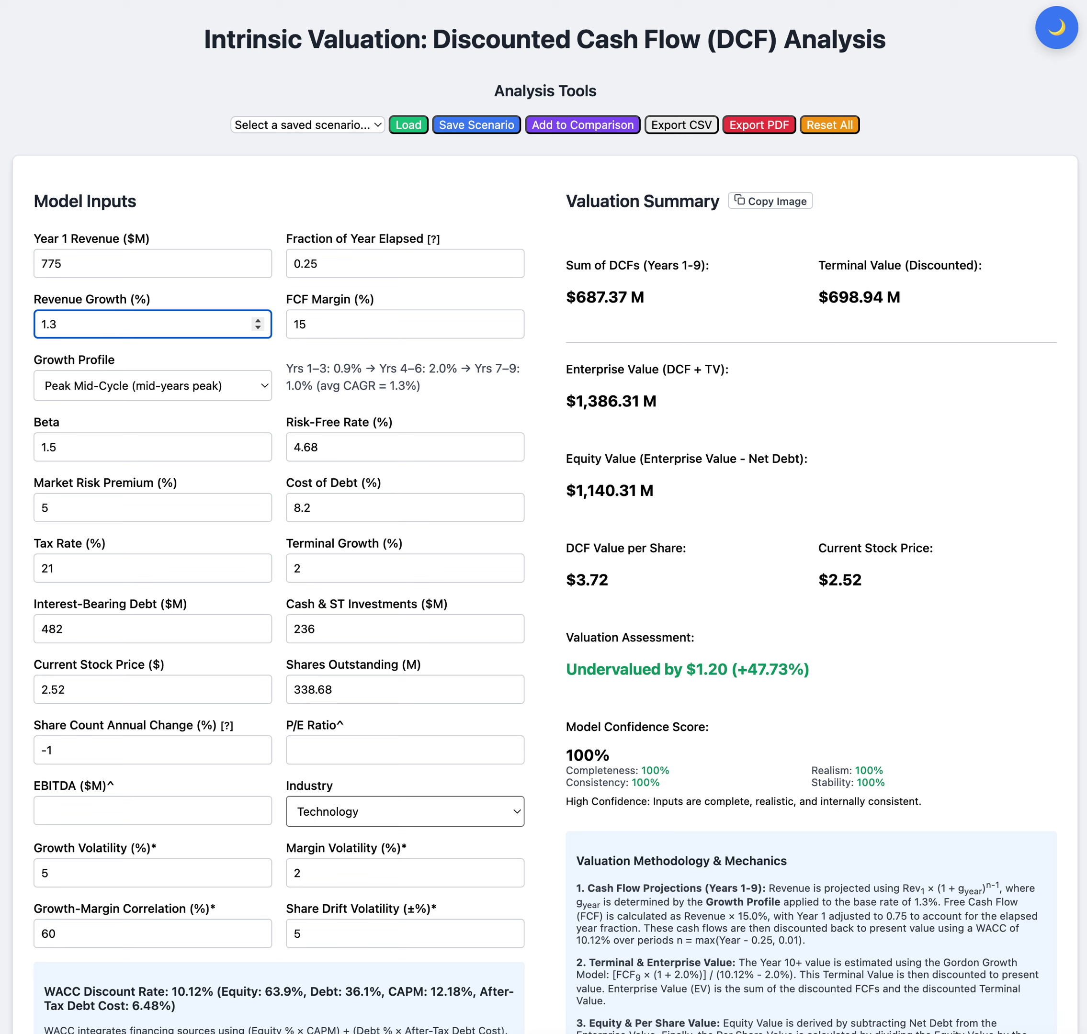
key("Tab")
type("11")
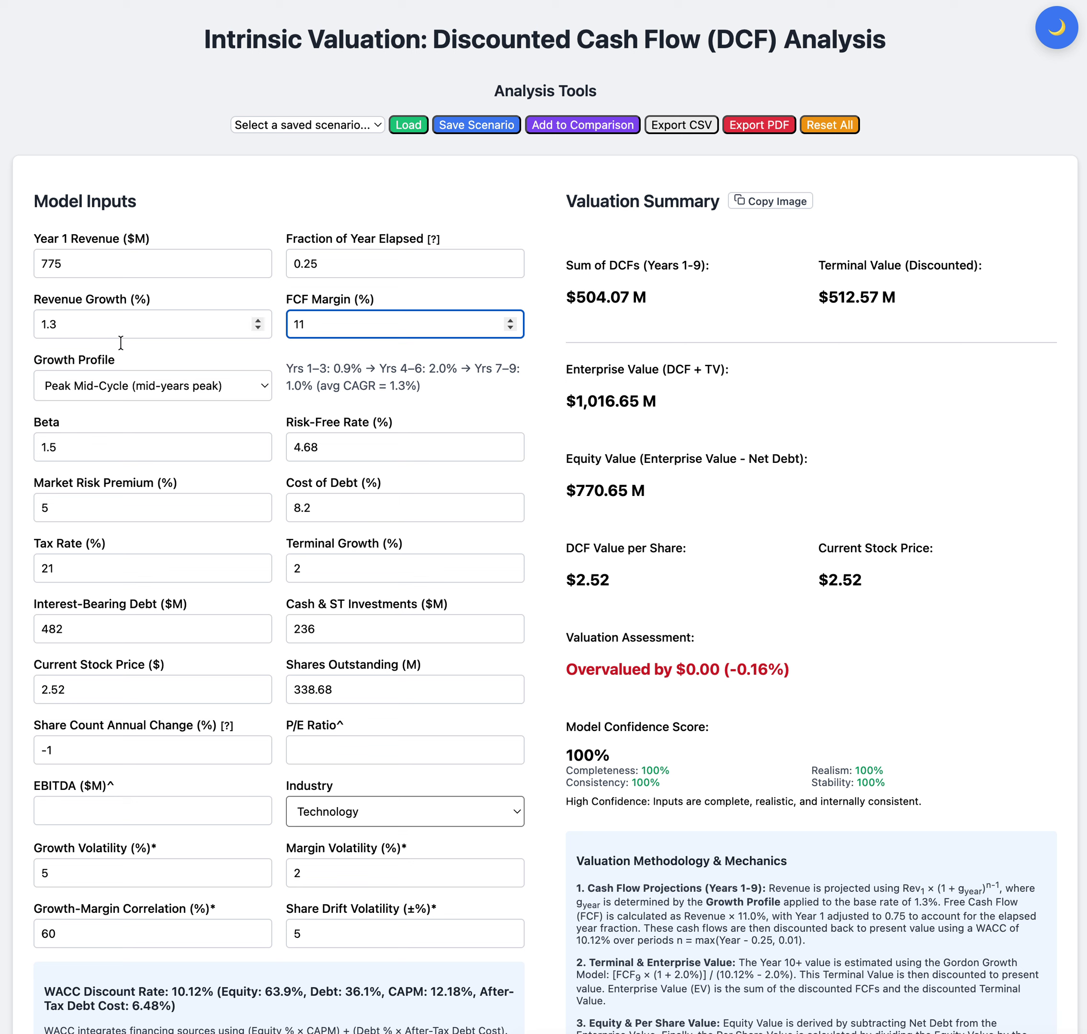
left_click(613, 409)
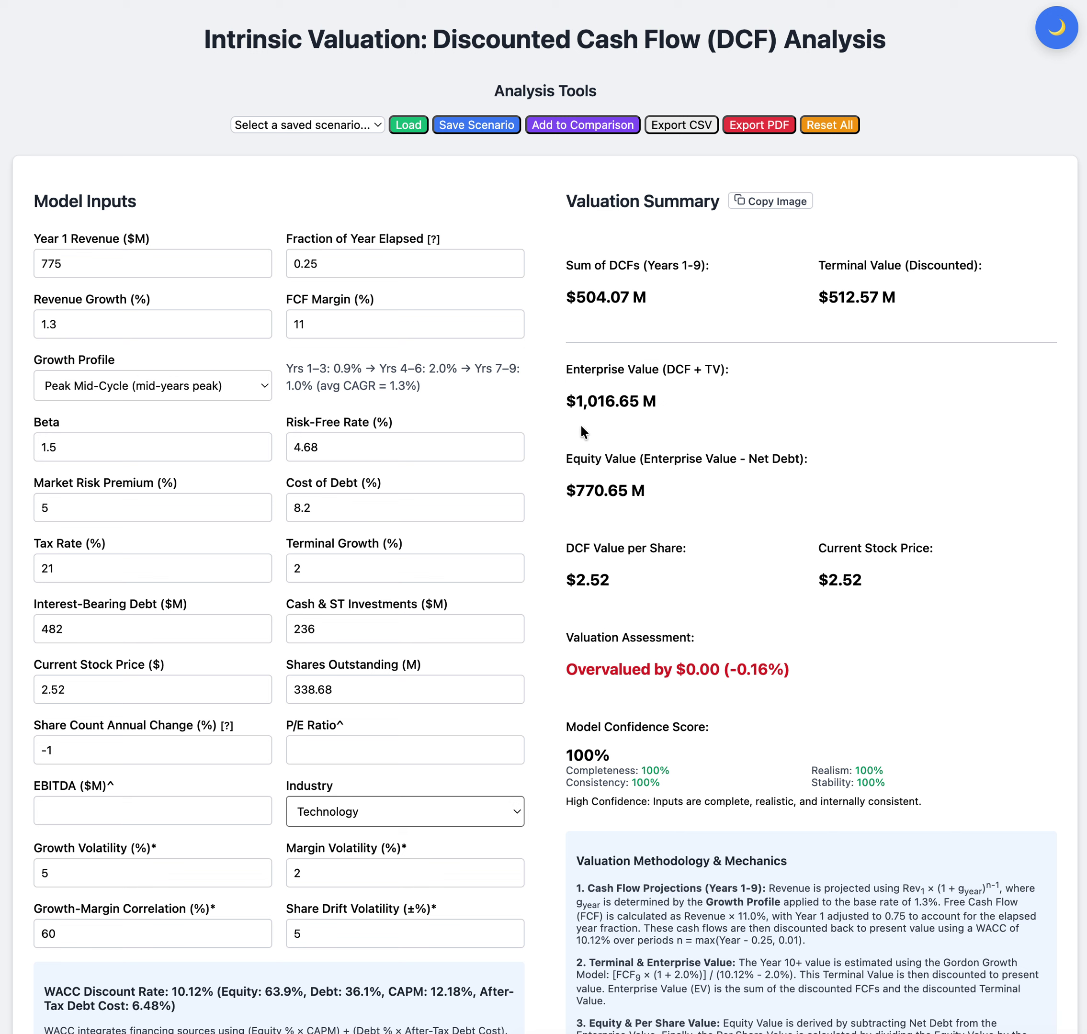
- Switch the growth profile to Linear (flat rate all years) and lower the terminal growth to 1.5%
left_click(151, 386)
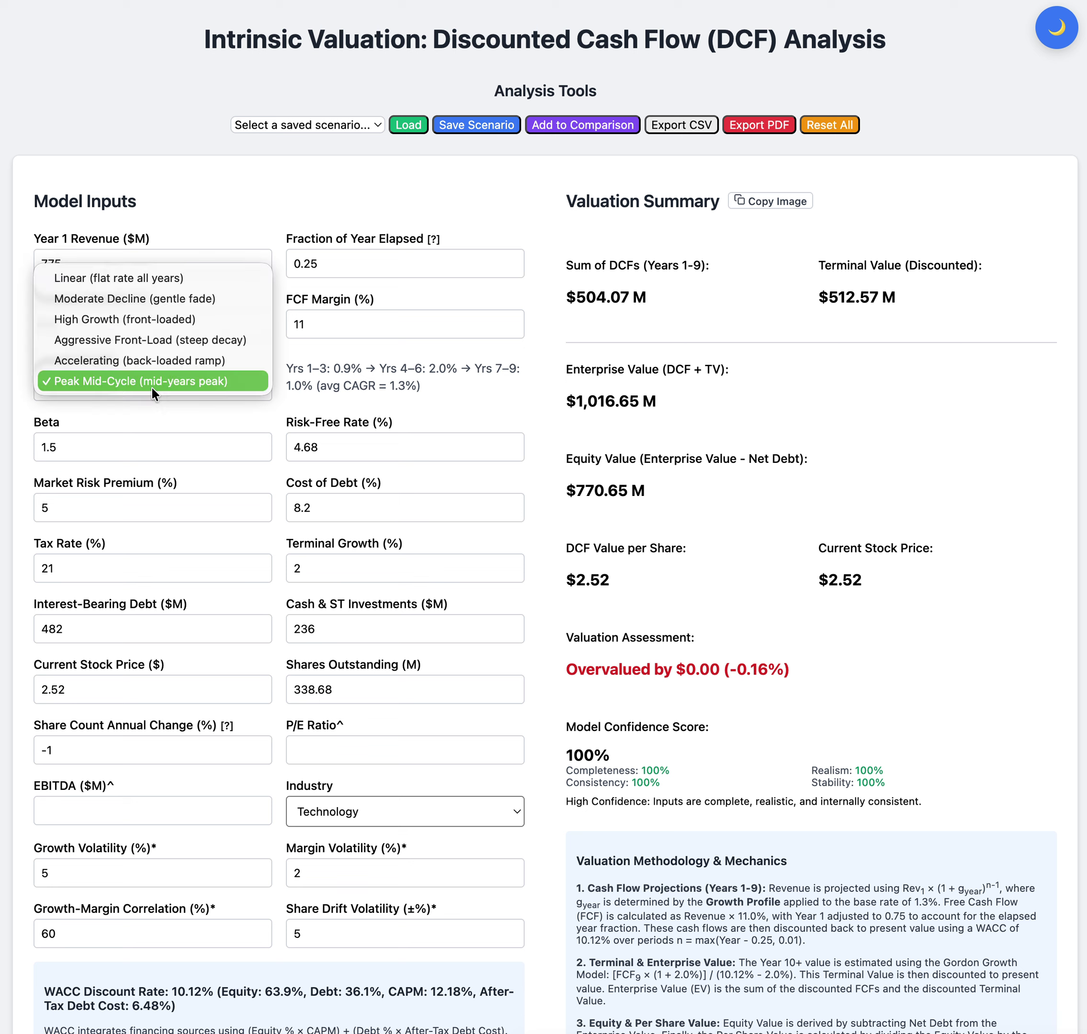
left_click(157, 273)
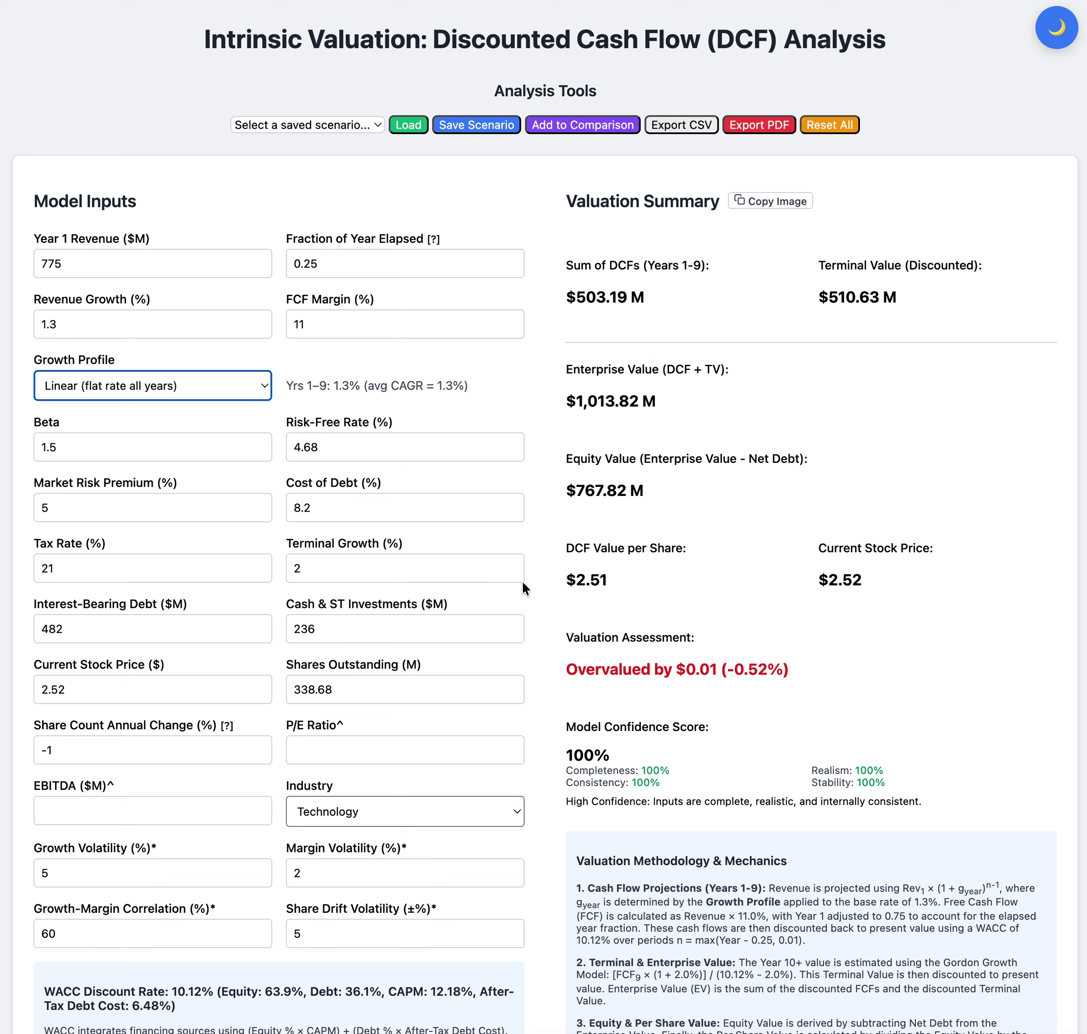
left_click(508, 573)
left_click(507, 573)
left_click(508, 573)
left_click(508, 573)
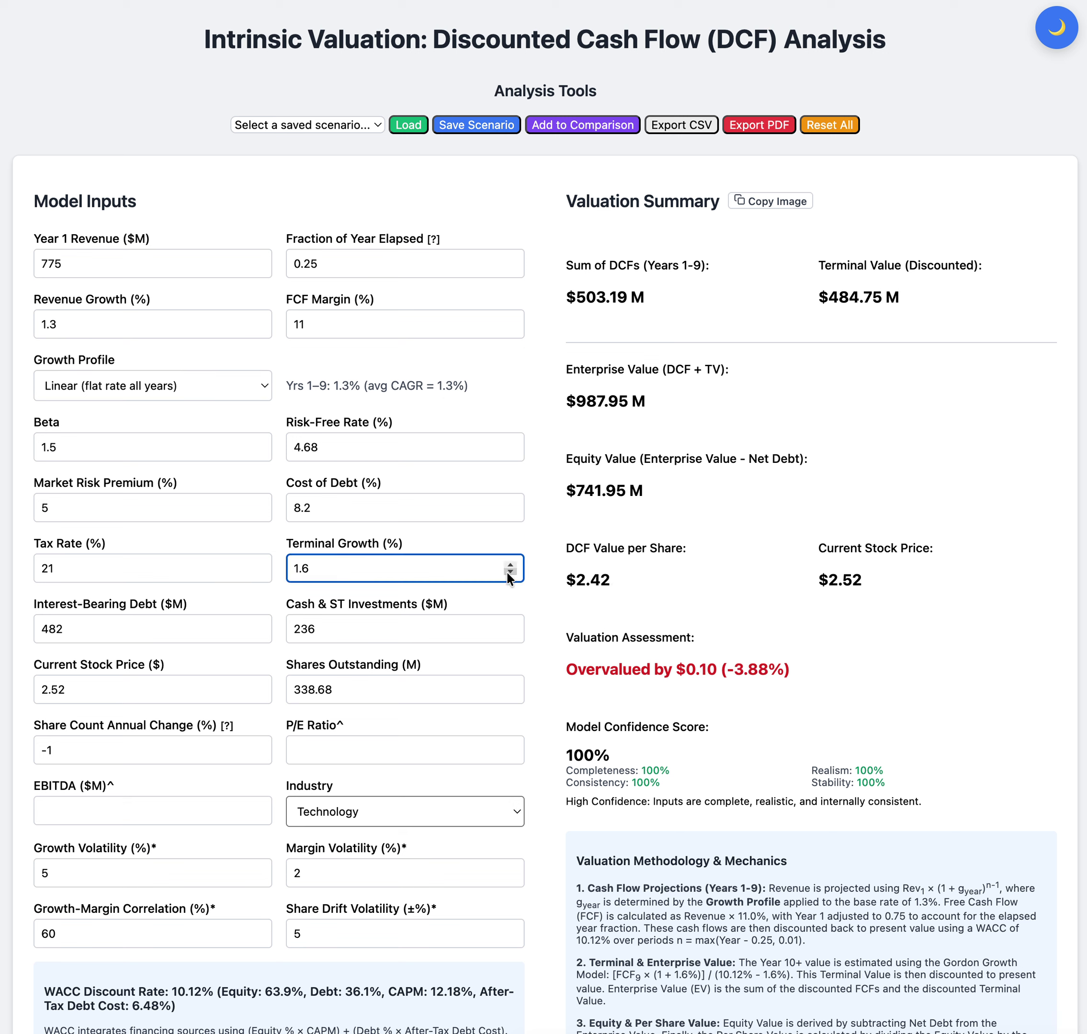
left_click(508, 573)
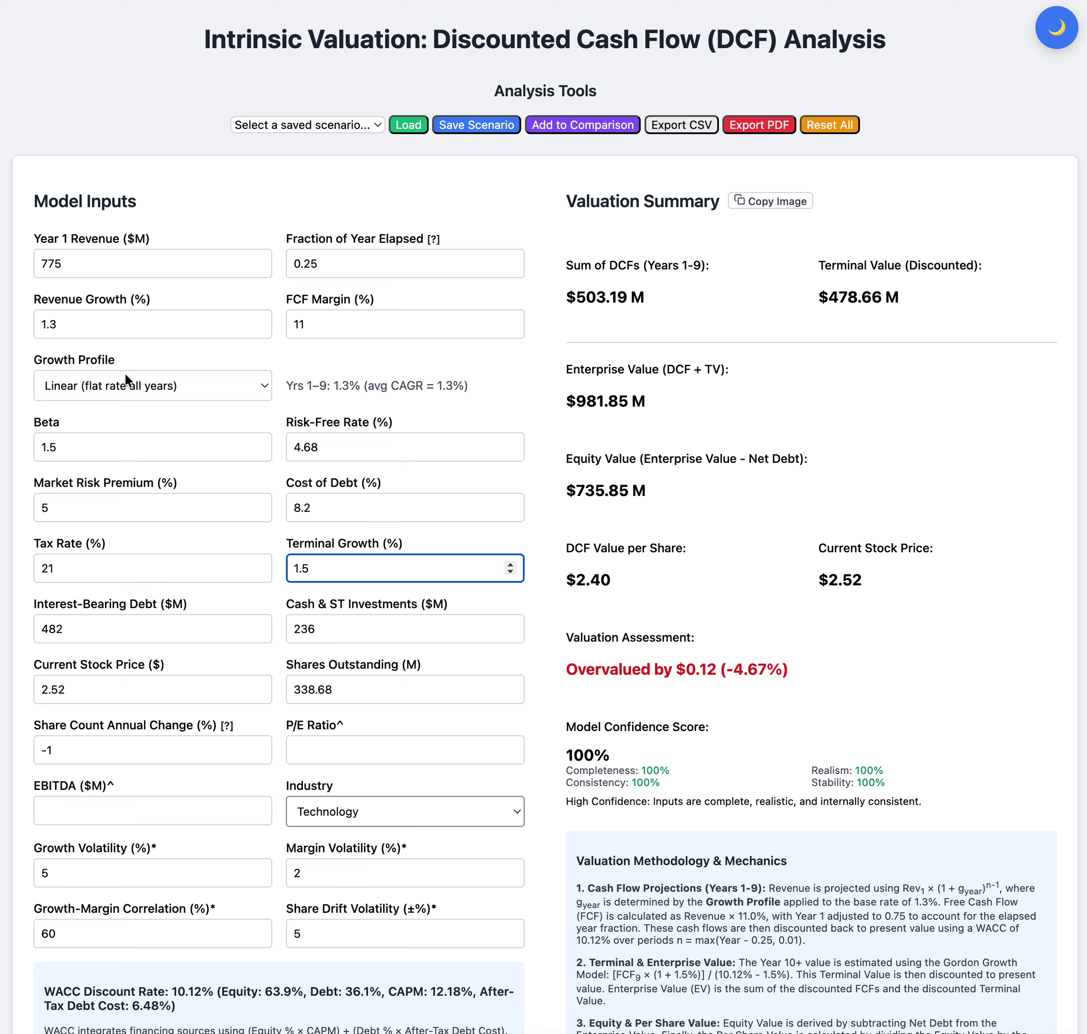
- Raise the revenue growth to 1.6% and the FCF margin to 12%
left_click(145, 342)
left_click(257, 320)
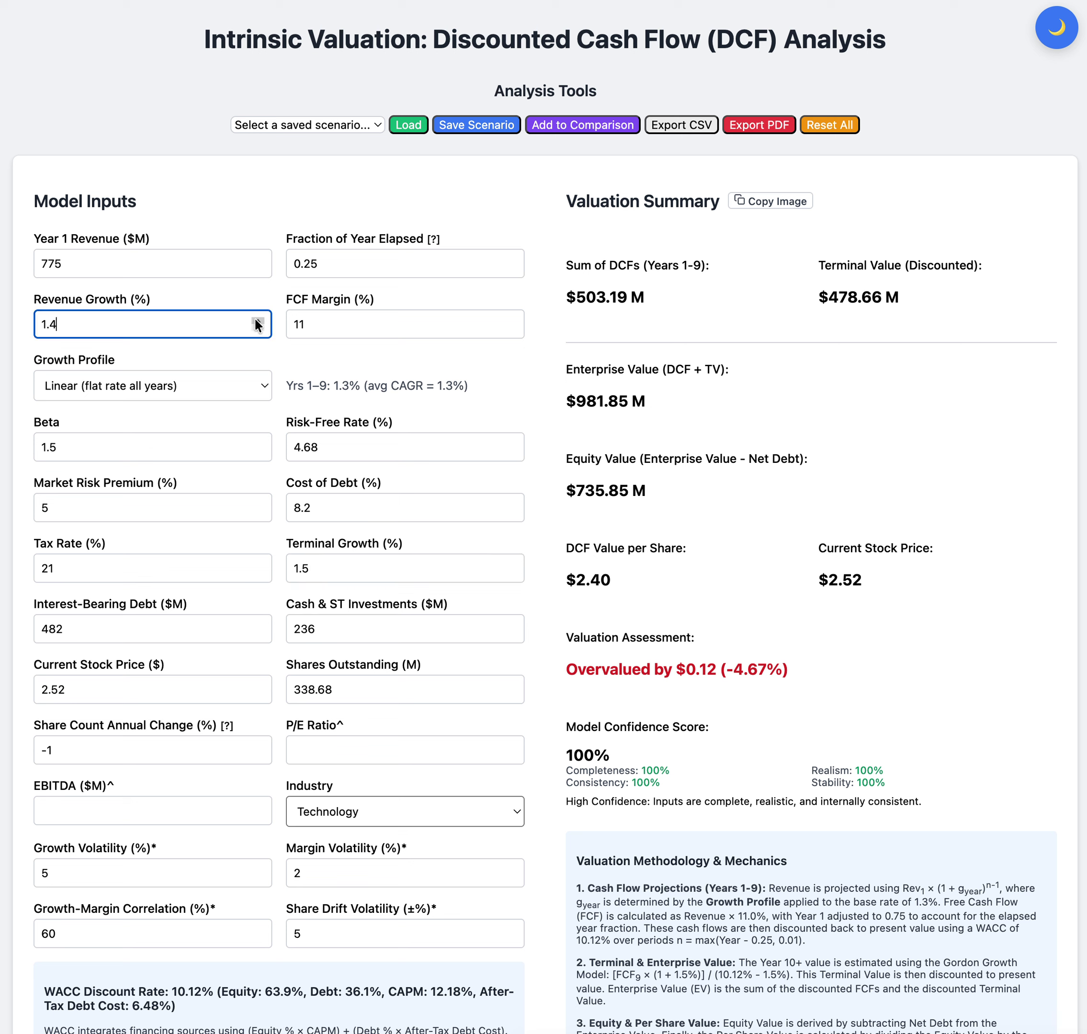
left_click(256, 321)
left_click(256, 320)
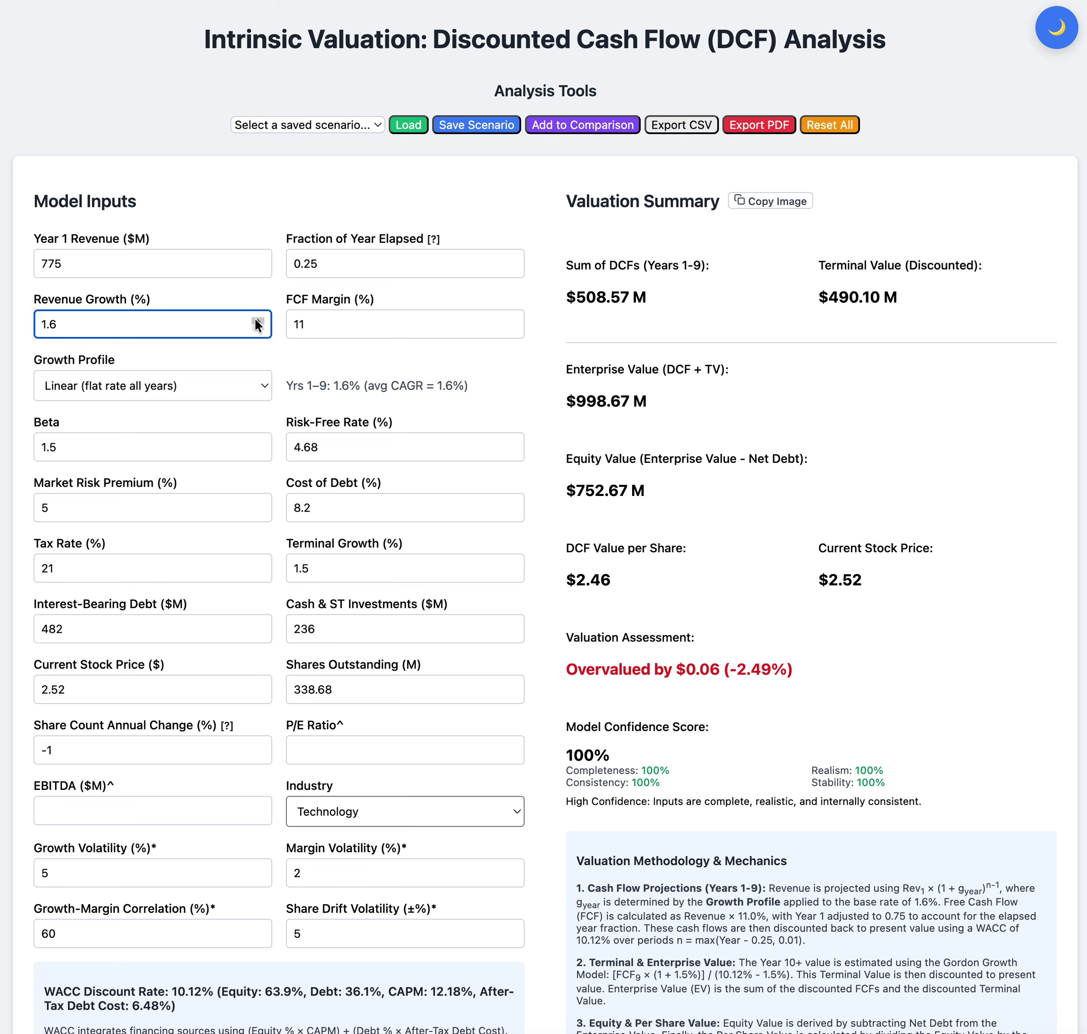
left_click(511, 320)
key("ctrl+a")
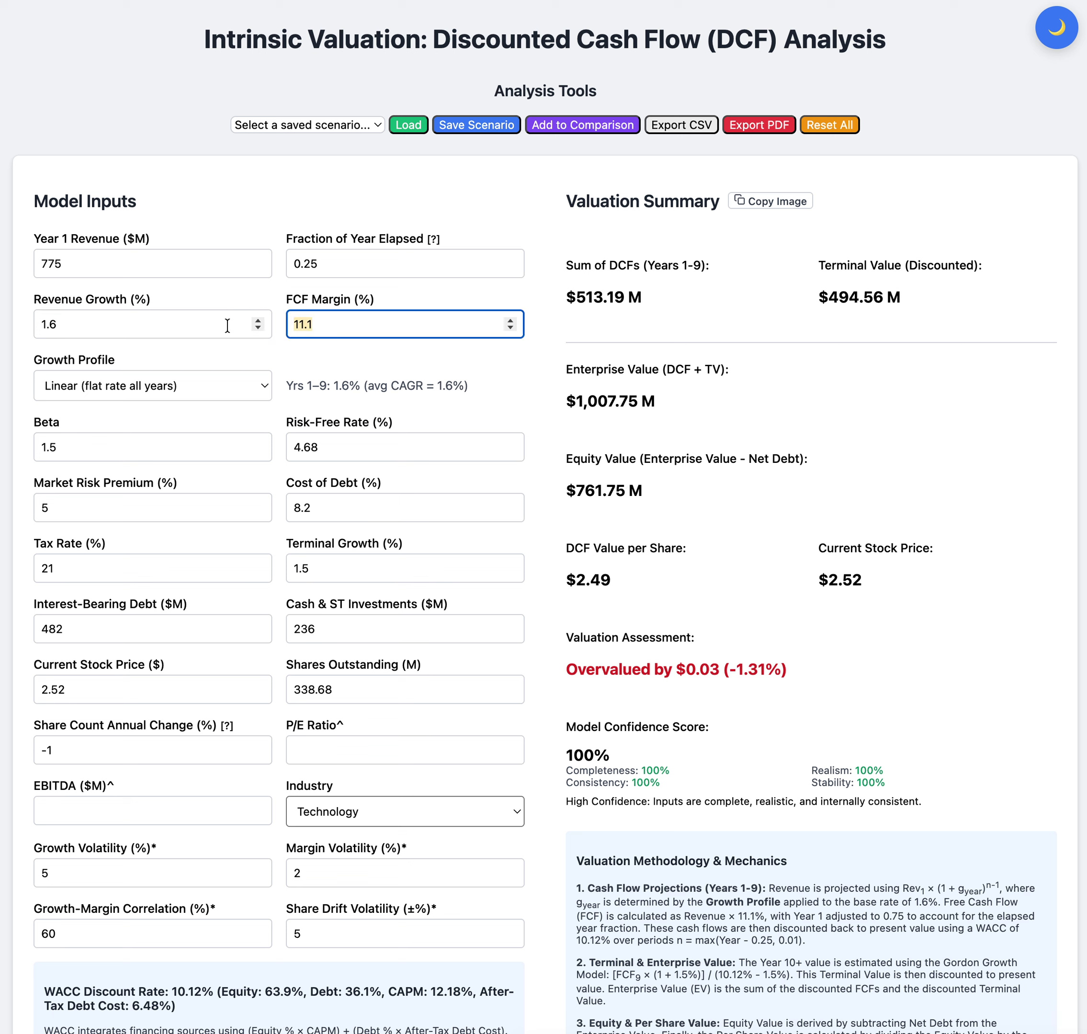
type("12")
- Lower the revenue growth to 1%
left_click(271, 347)
left_click(263, 326)
left_click(262, 327)
left_click(263, 327)
left_click(263, 328)
left_click(263, 327)
left_click(262, 327)
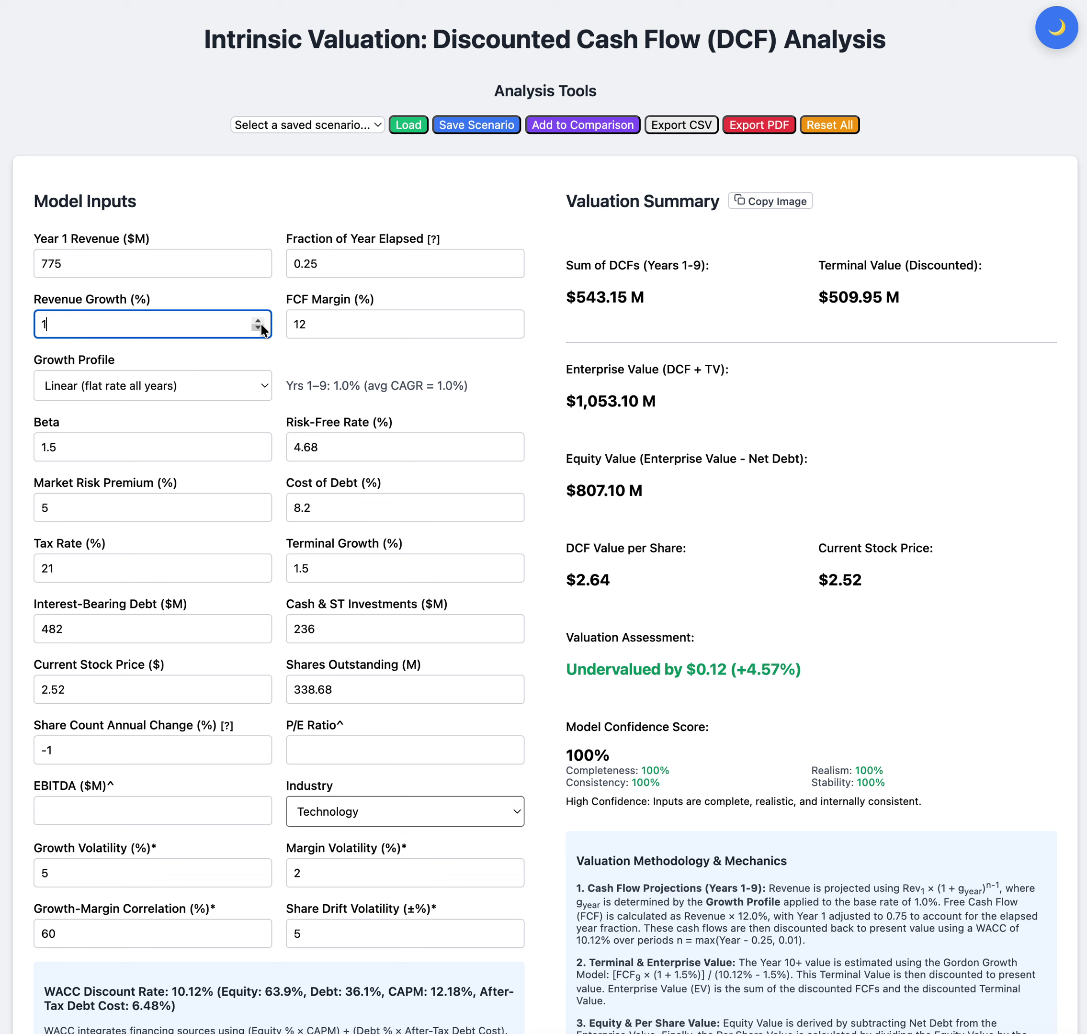
- Try the revenue growth at 2% and bring it back down to 1.5%
double_click(257, 321)
triple_click(257, 320)
triple_click(258, 321)
double_click(257, 321)
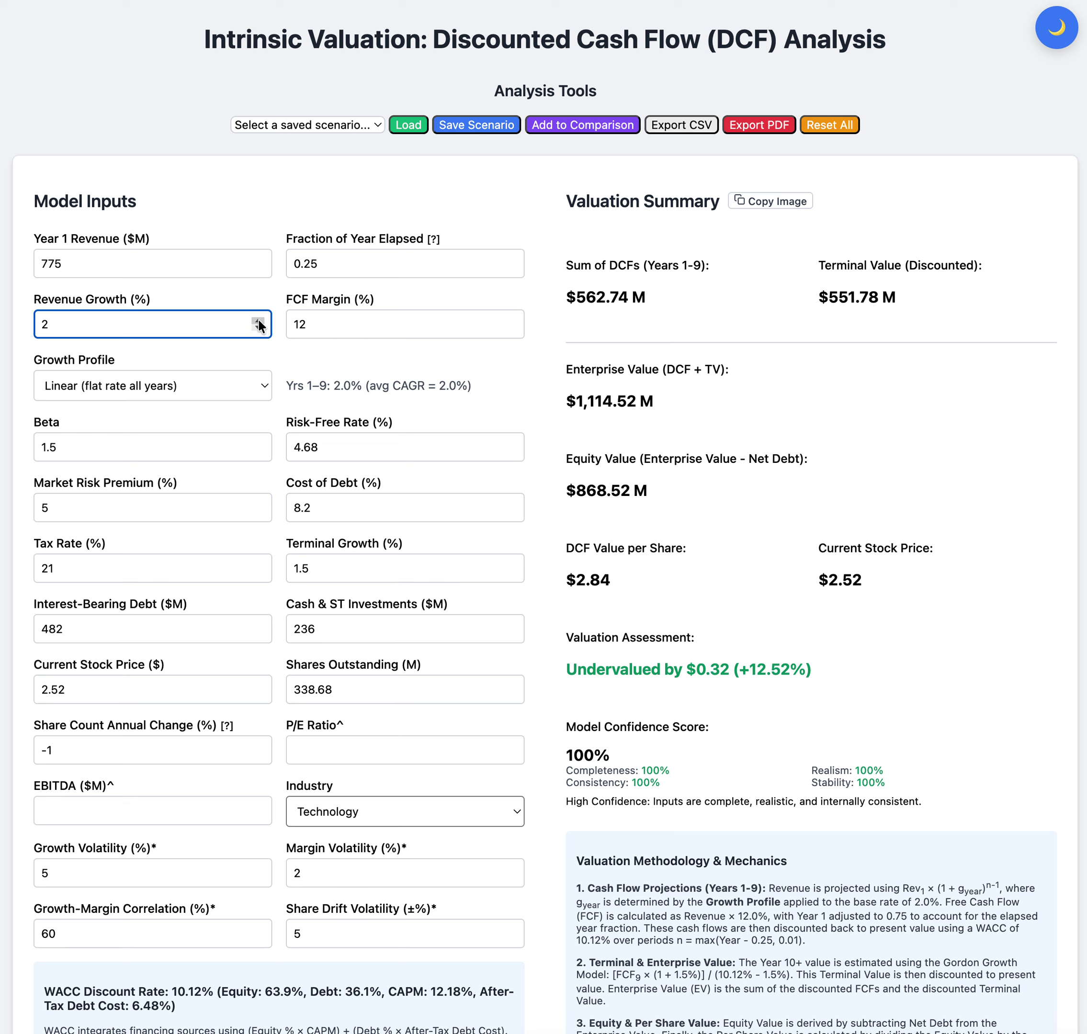
left_click(257, 328)
triple_click(258, 328)
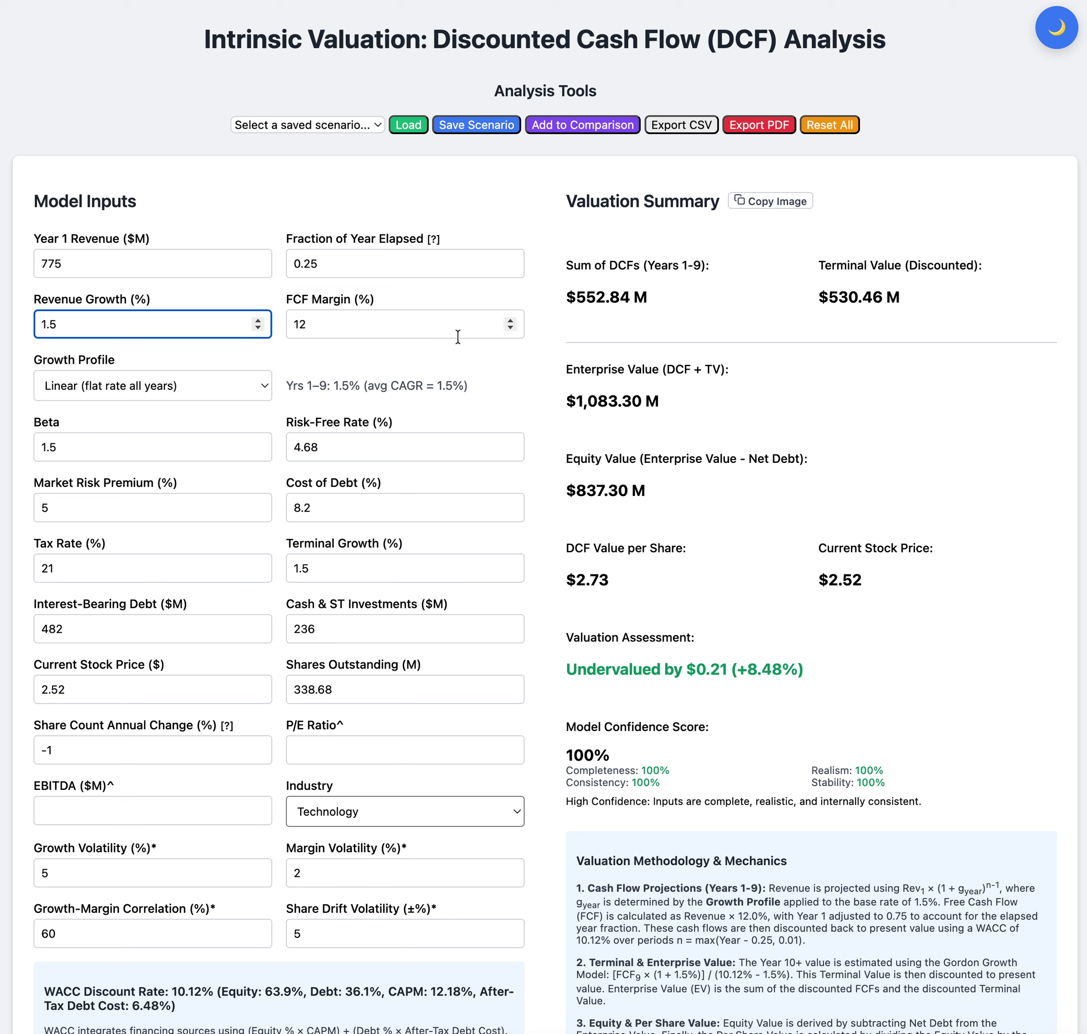
- Set the FCF margin to 11.5%
left_click(392, 324)
key("BackSpace")
type("1")
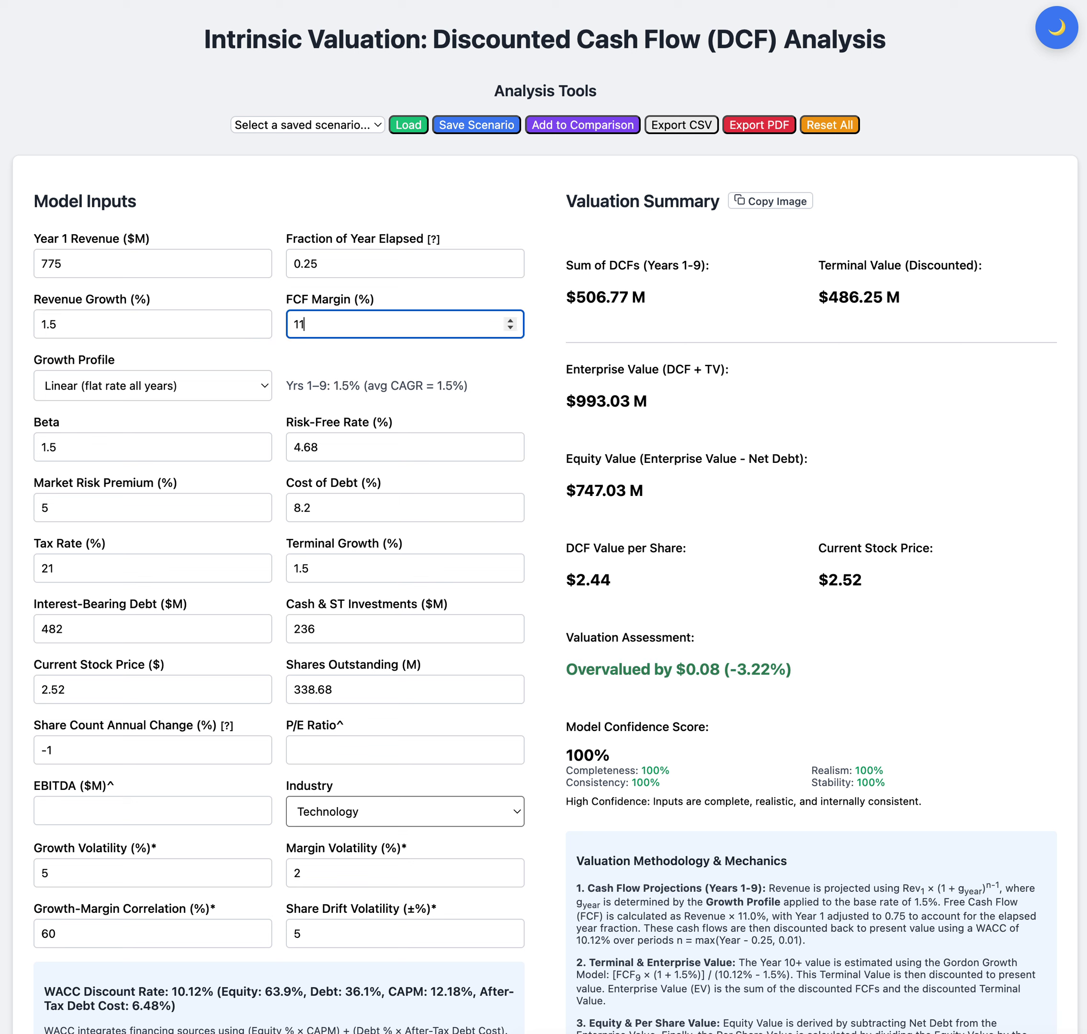
type(".")
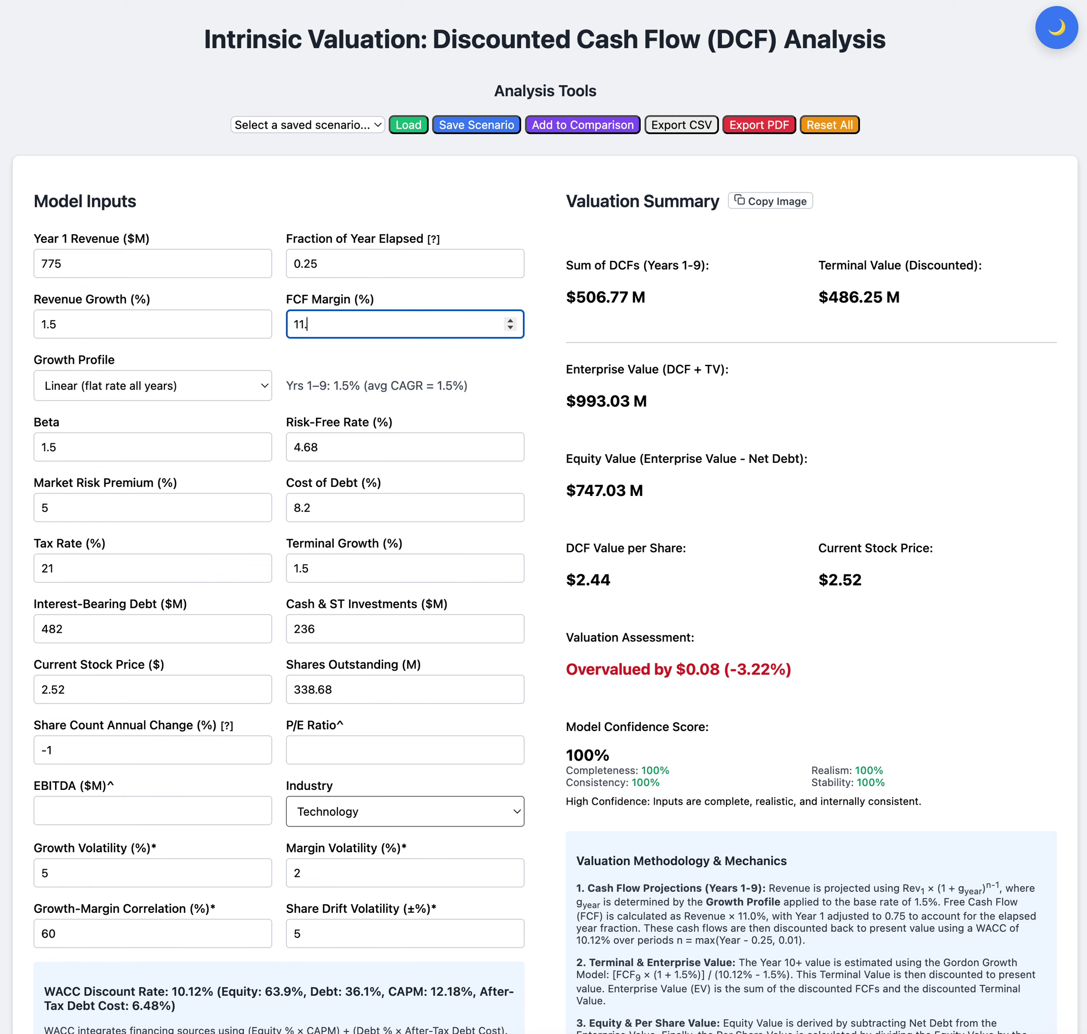
type("5")
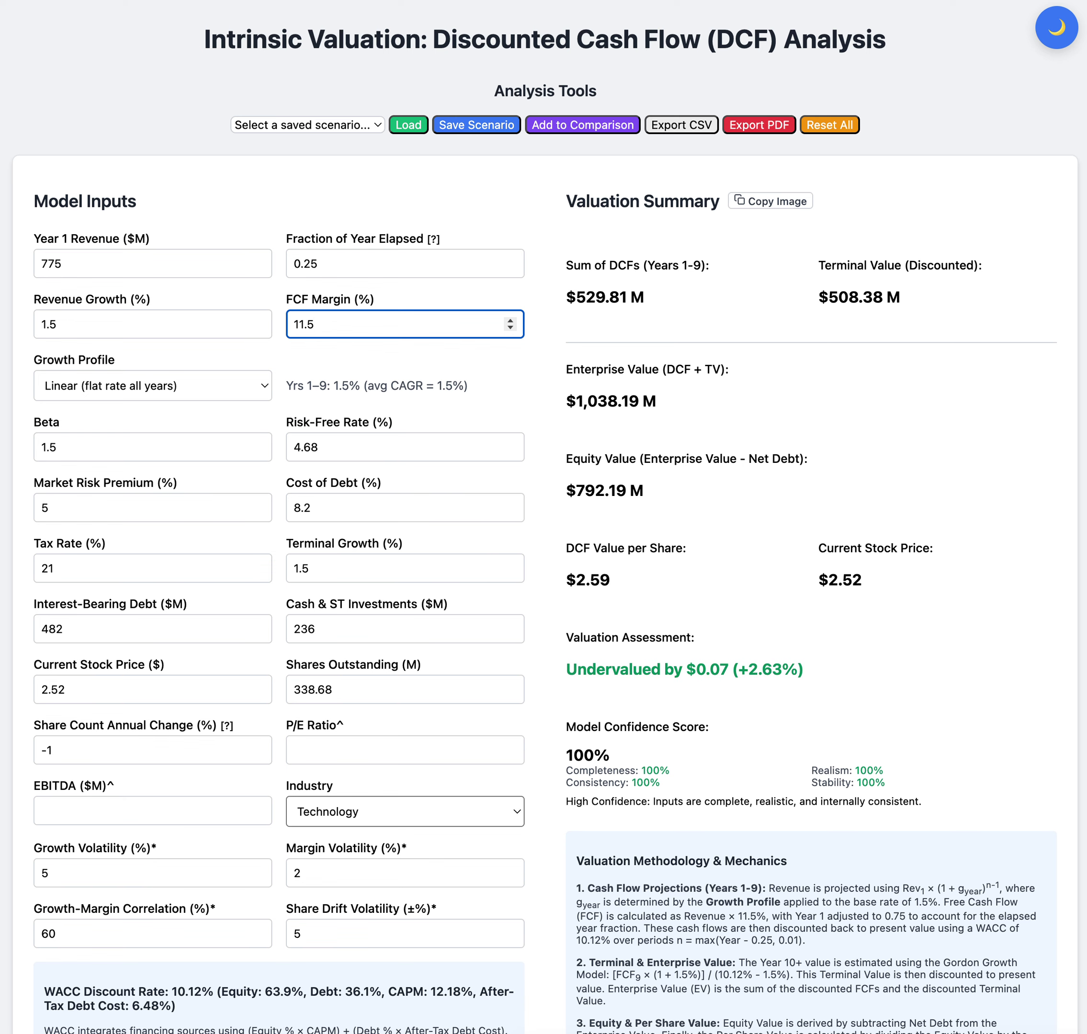
left_click(795, 430)
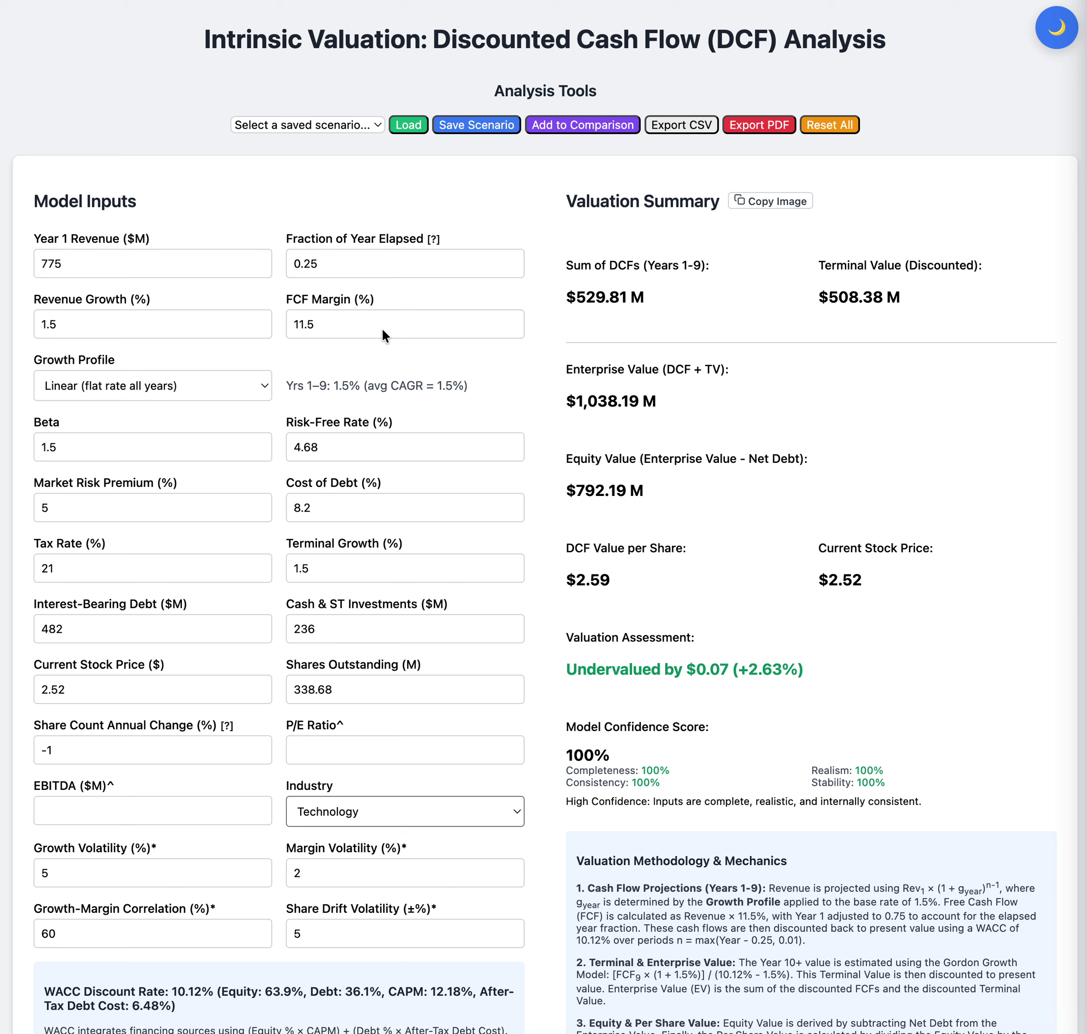
- Lower the FCF margin to 10.7%
left_click(511, 327)
key("BackSpace")
key("BackSpace")
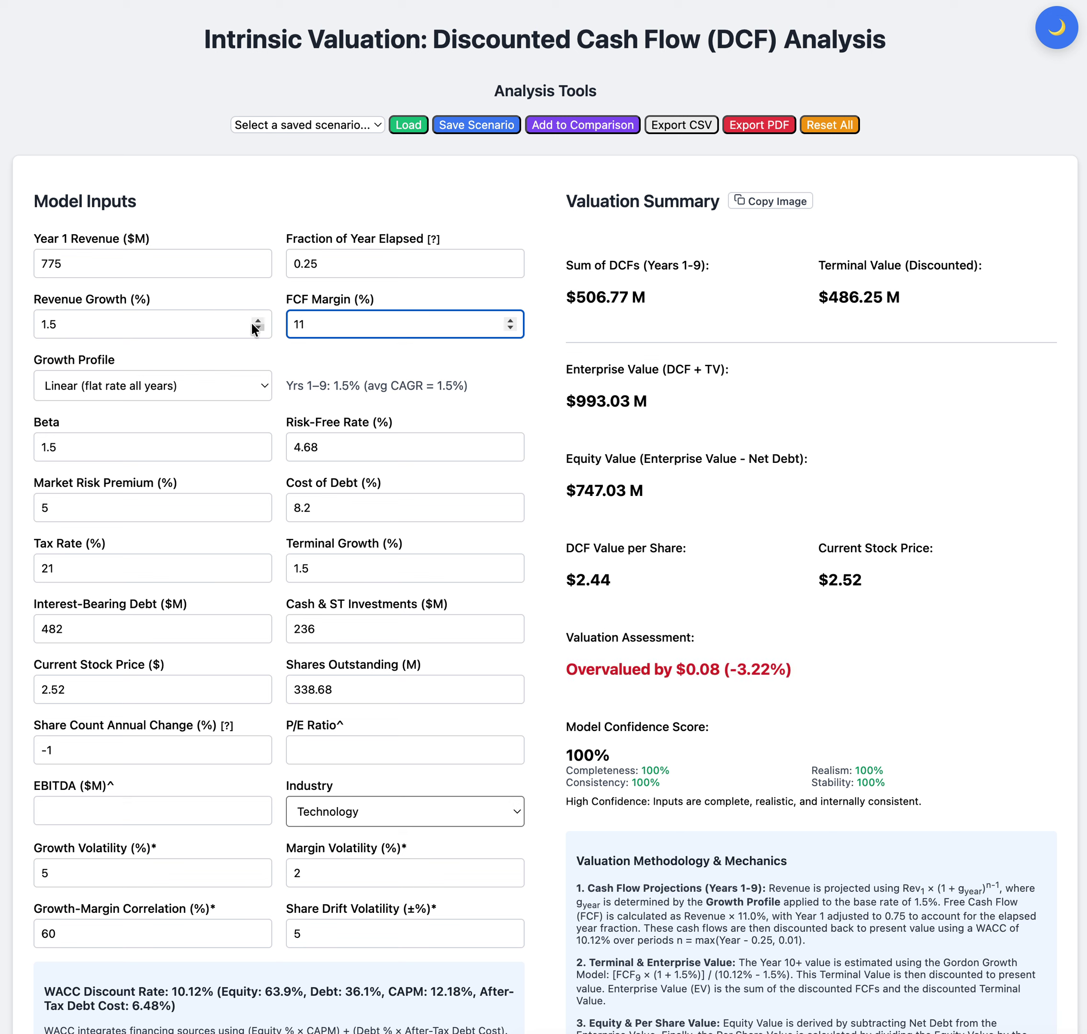
key("BackSpace")
type("0.7")
- Raise the revenue growth to 2%
left_click(257, 321)
left_click(257, 321)
left_click(257, 320)
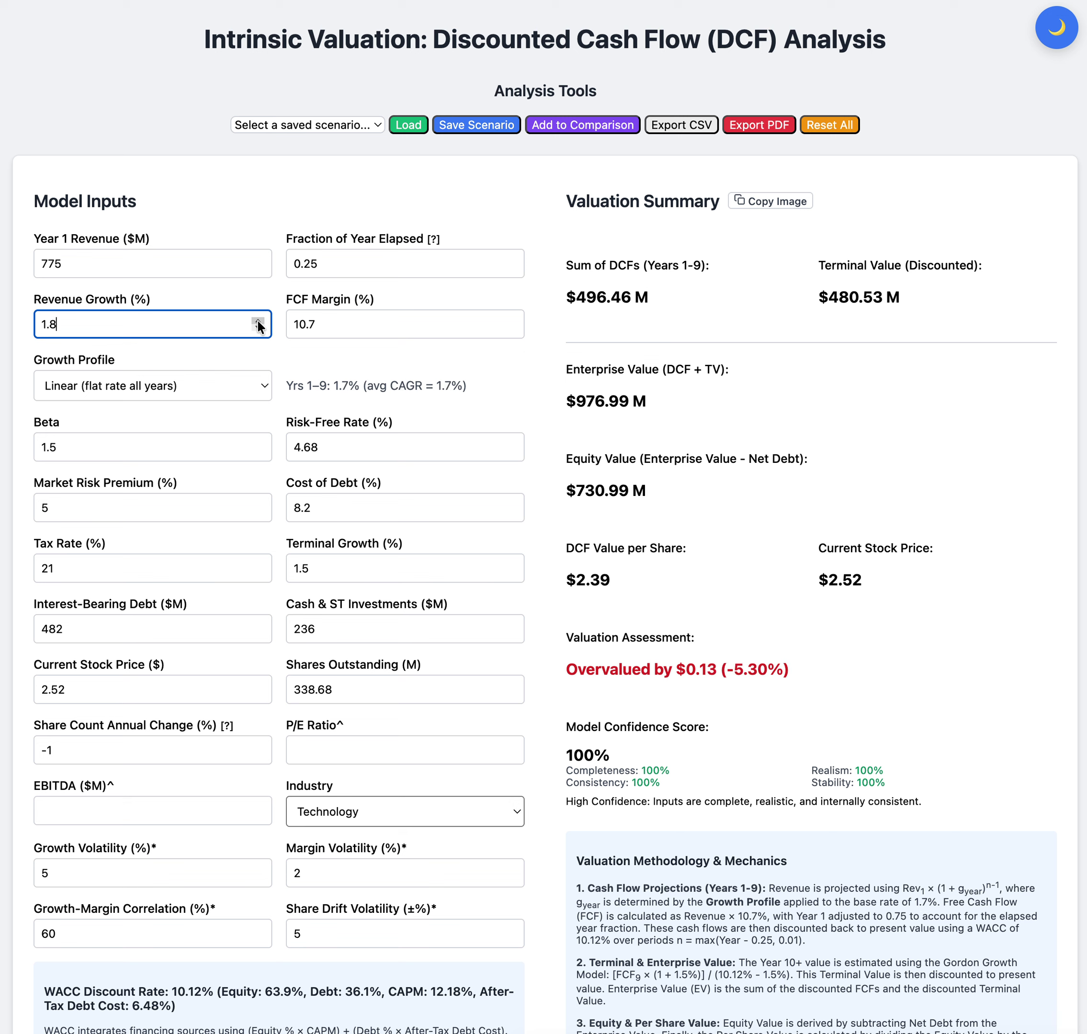
double_click(257, 321)
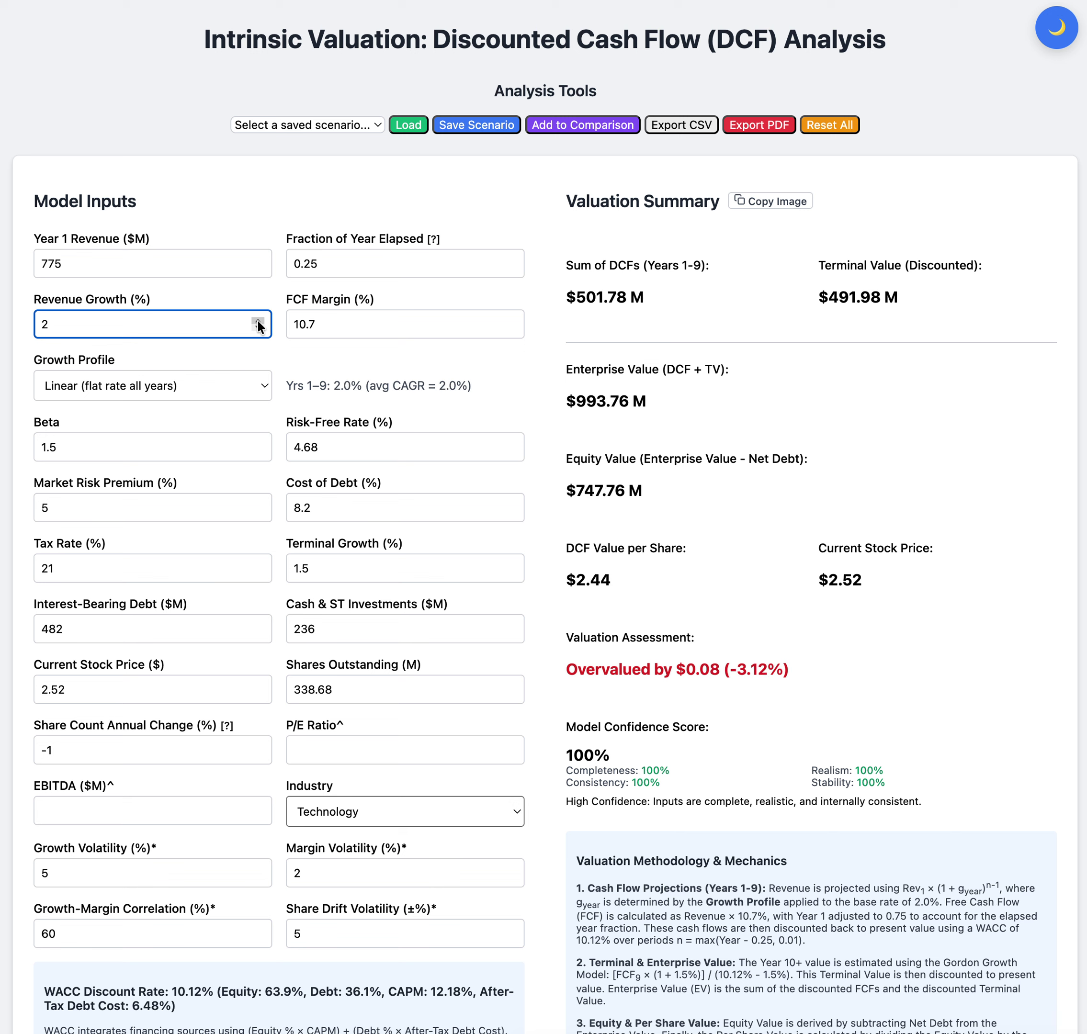
- Raise the FCF margin to 11%
left_click(511, 321)
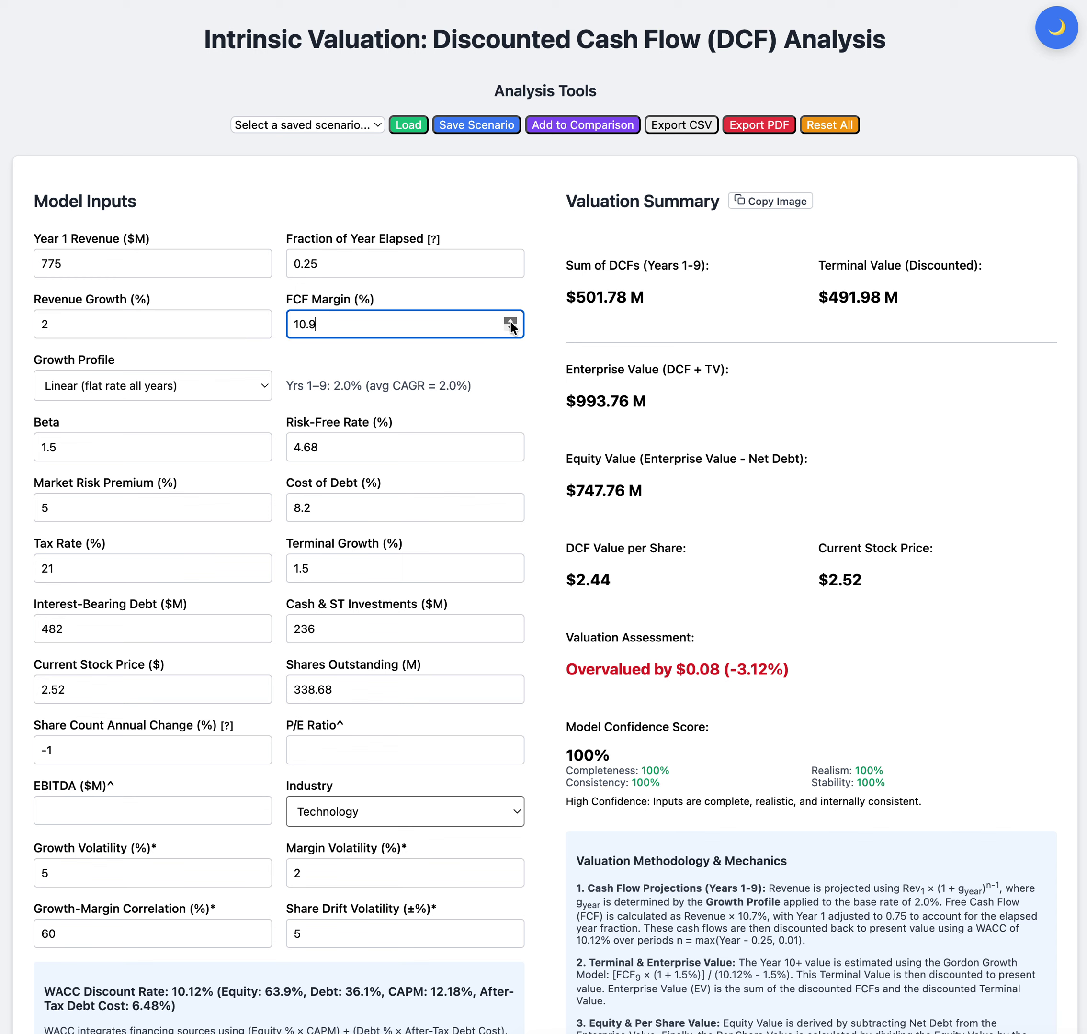
left_click(511, 321)
left_click(510, 321)
left_click(613, 344)
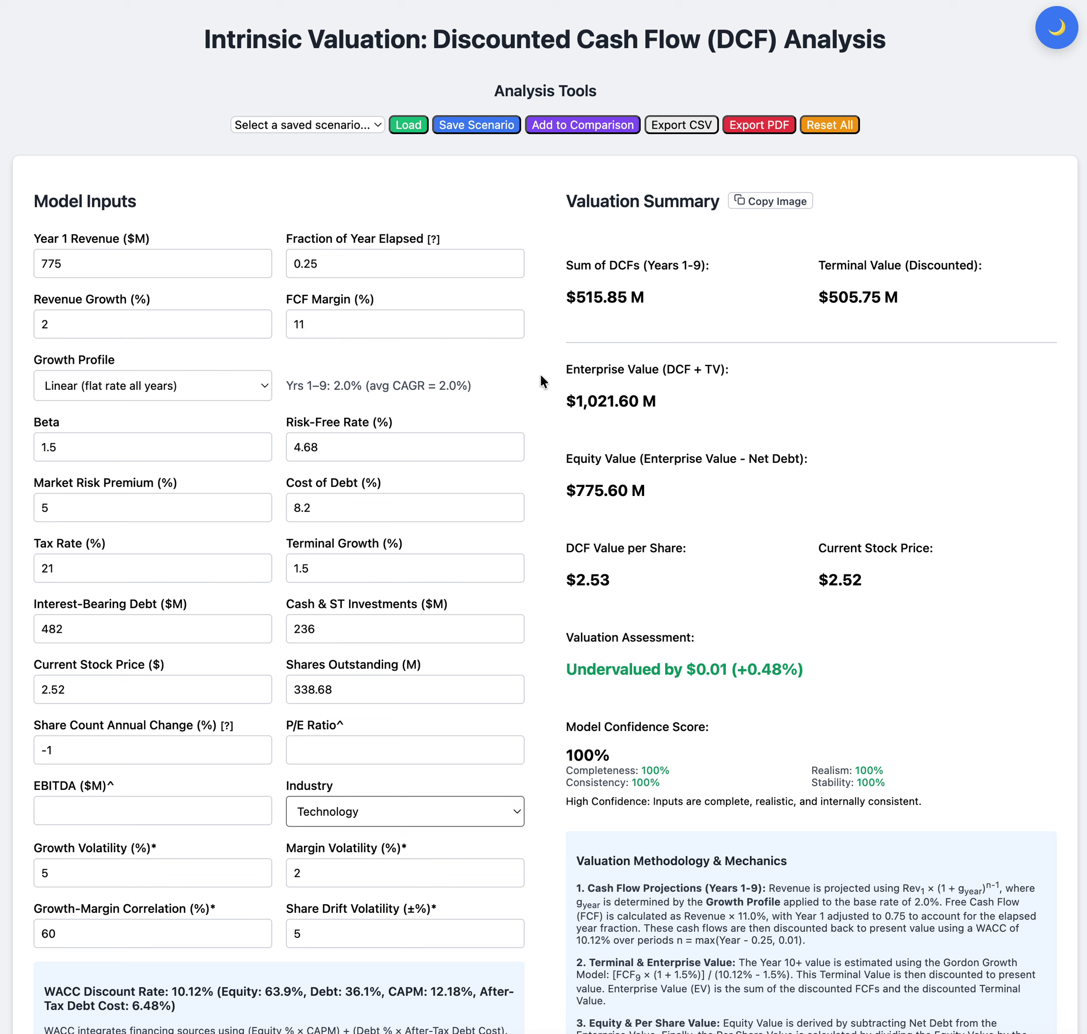
- Raise the terminal growth to 2%
left_click(509, 566)
left_click(509, 566)
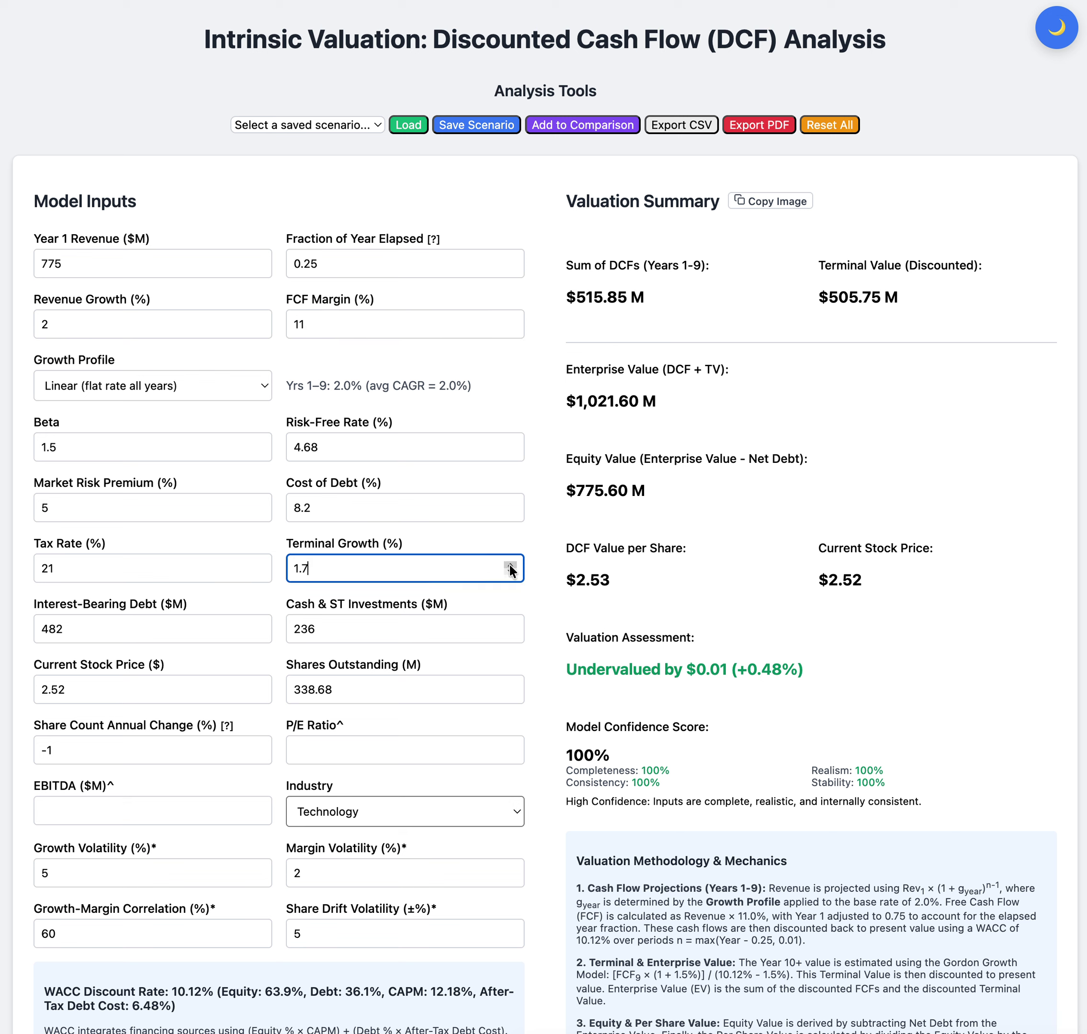
left_click(509, 566)
left_click(509, 565)
left_click(509, 565)
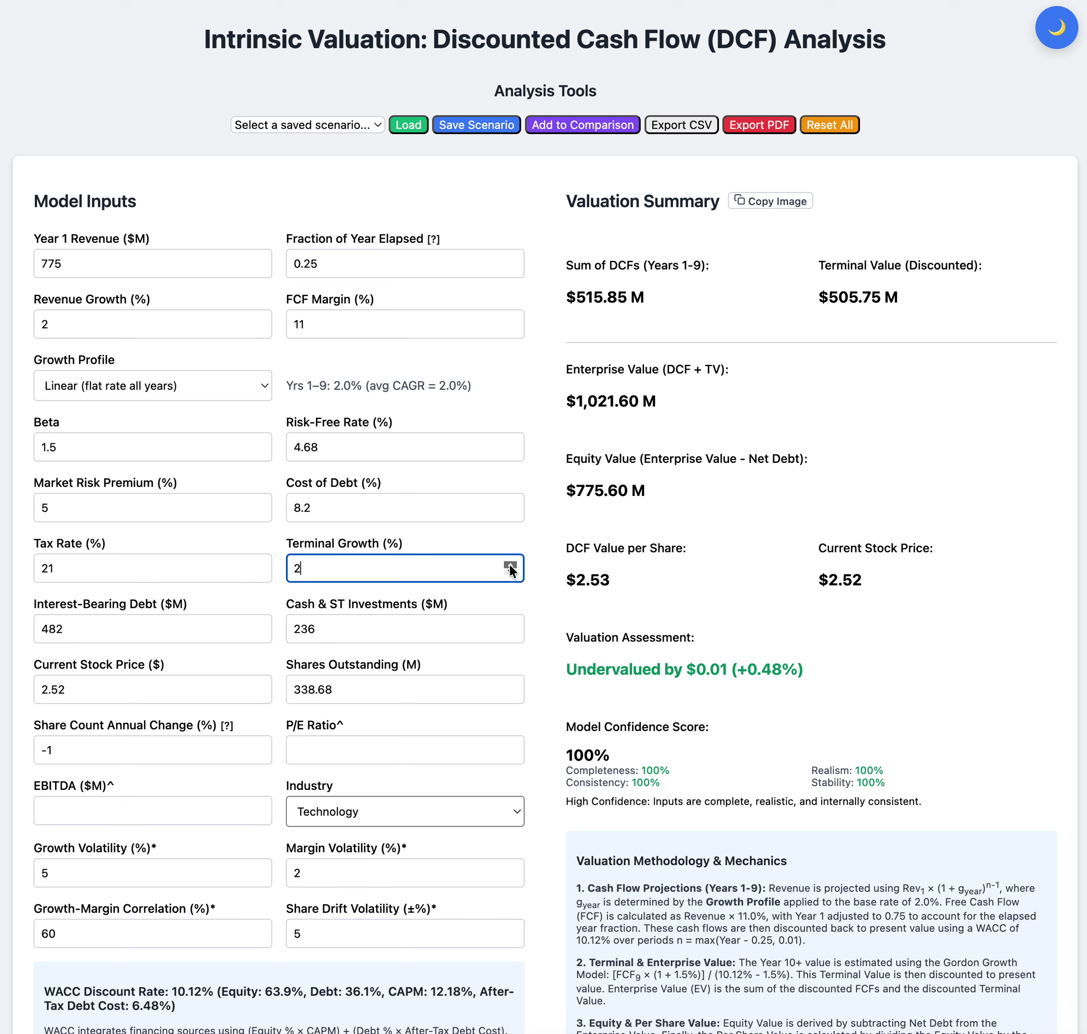
- Lower the FCF margin to 10.5%
left_click(510, 327)
left_click(510, 327)
left_click(511, 328)
left_click(511, 328)
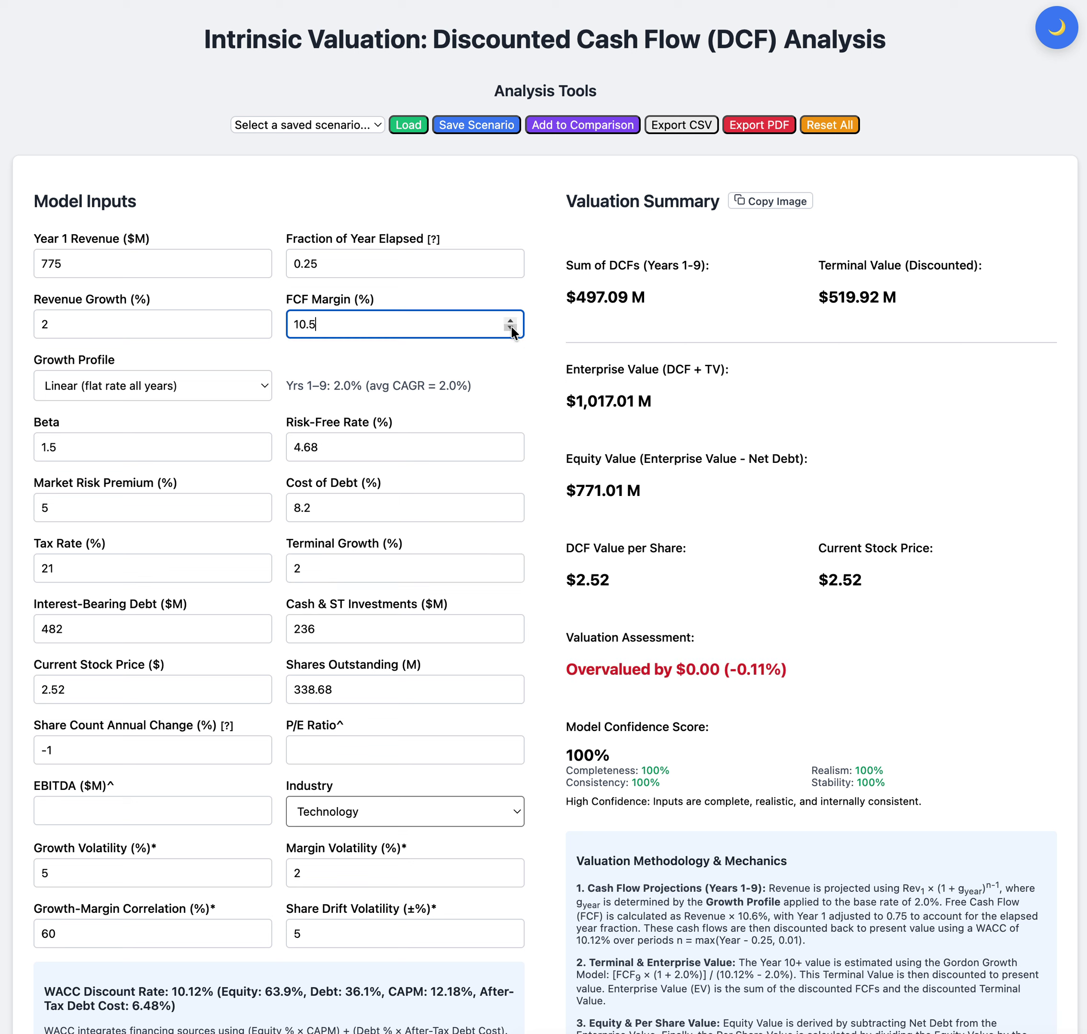
left_click(764, 387)
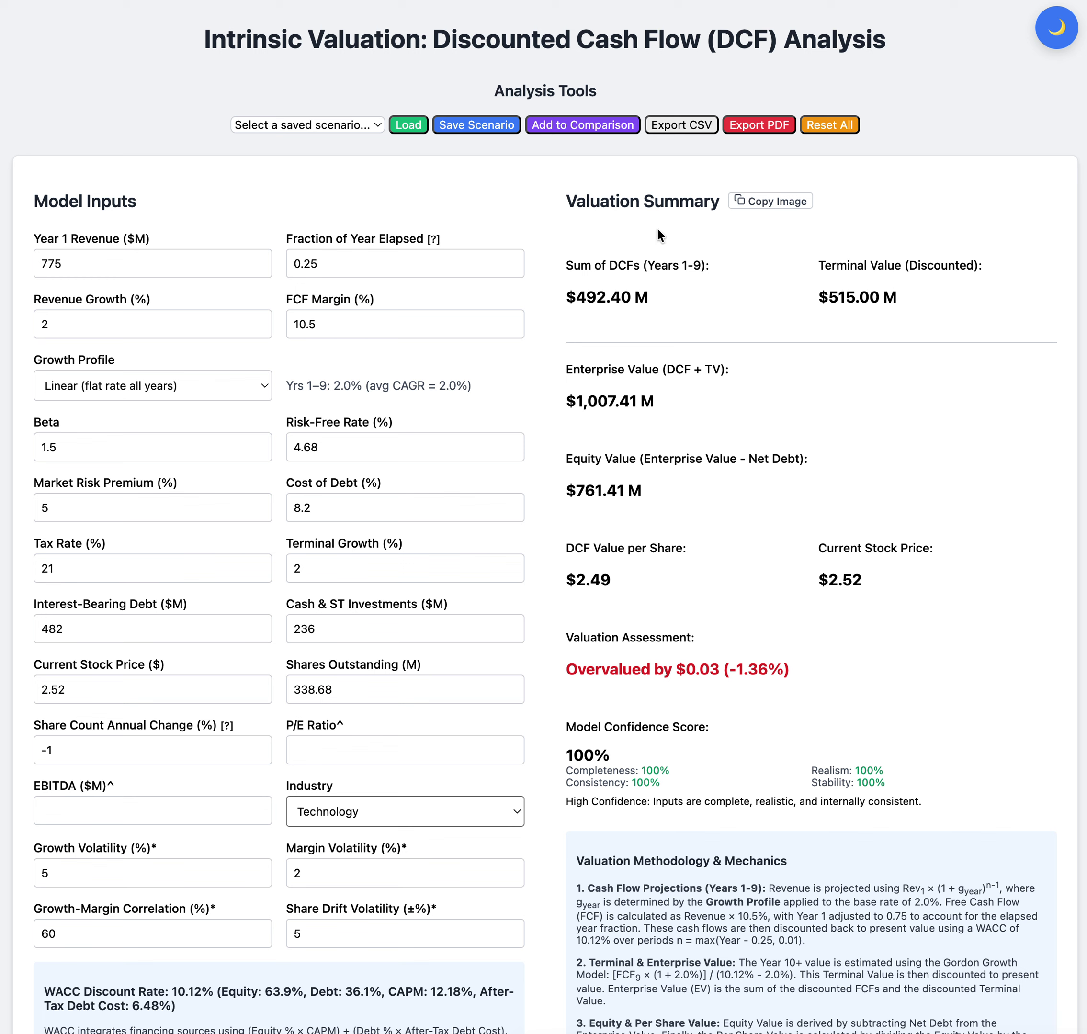
- Add the current valuation to the scenario comparison under the name Base
left_click(572, 129)
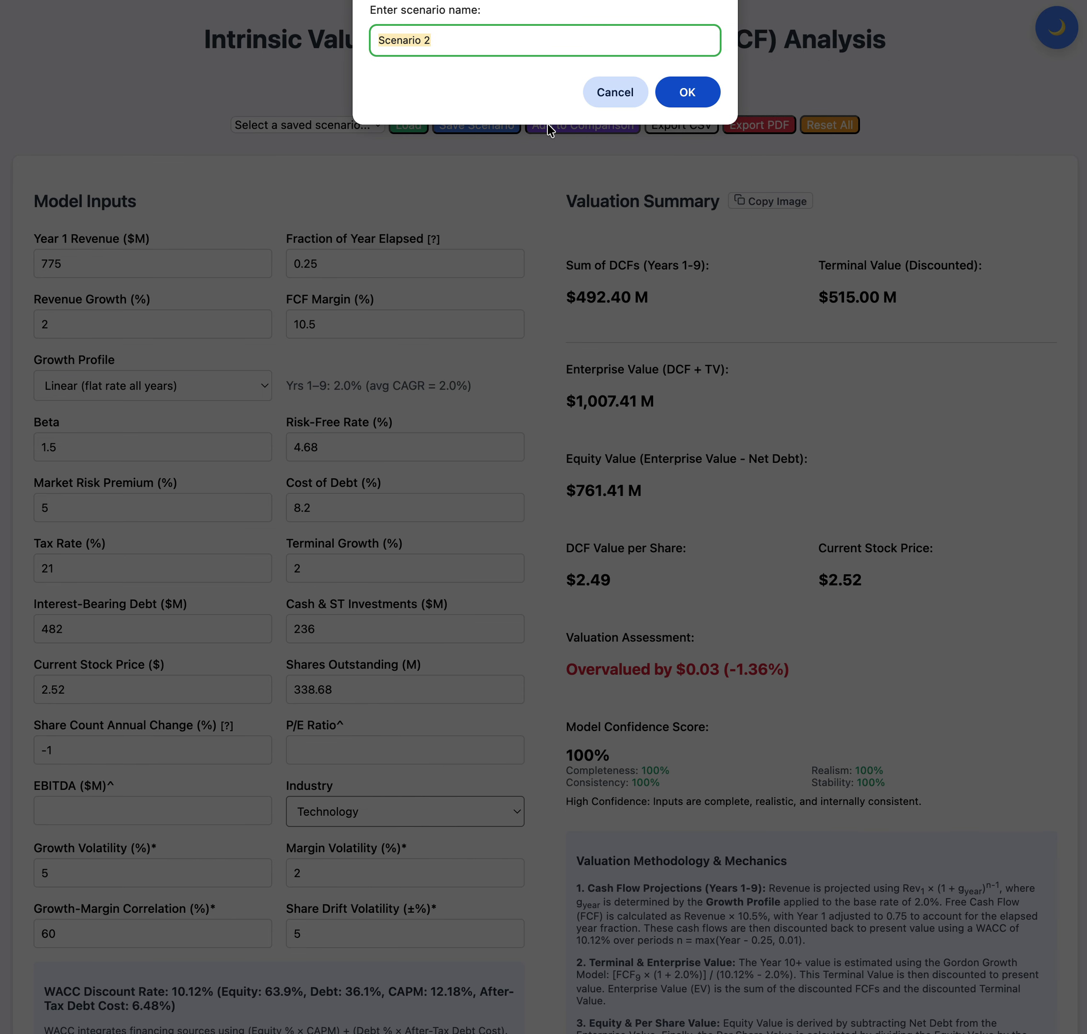
type("Base")
key("Return")
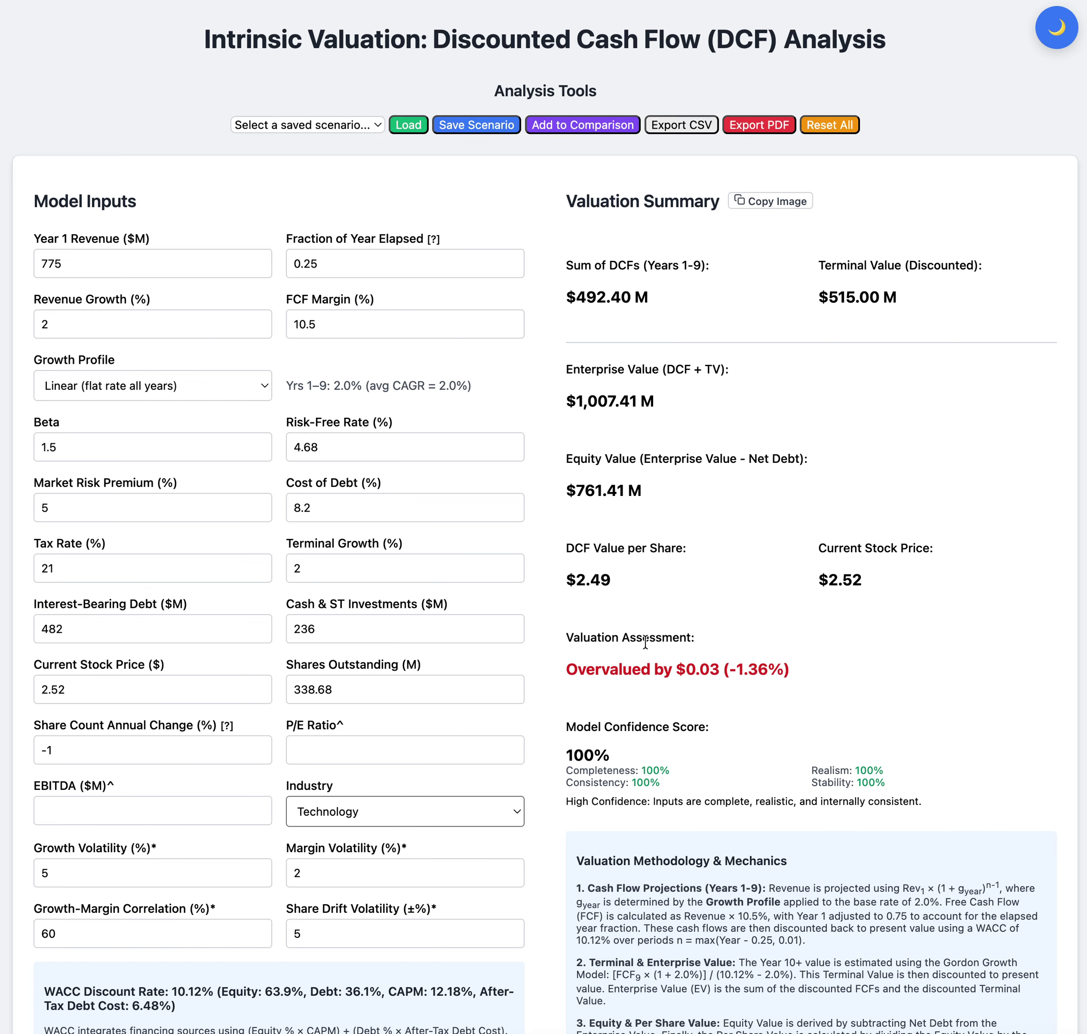
- Review the yearly projections and compare the Bull and Base rows and detail cards in the scenario comparison
scroll(677, 759, "down", 20)
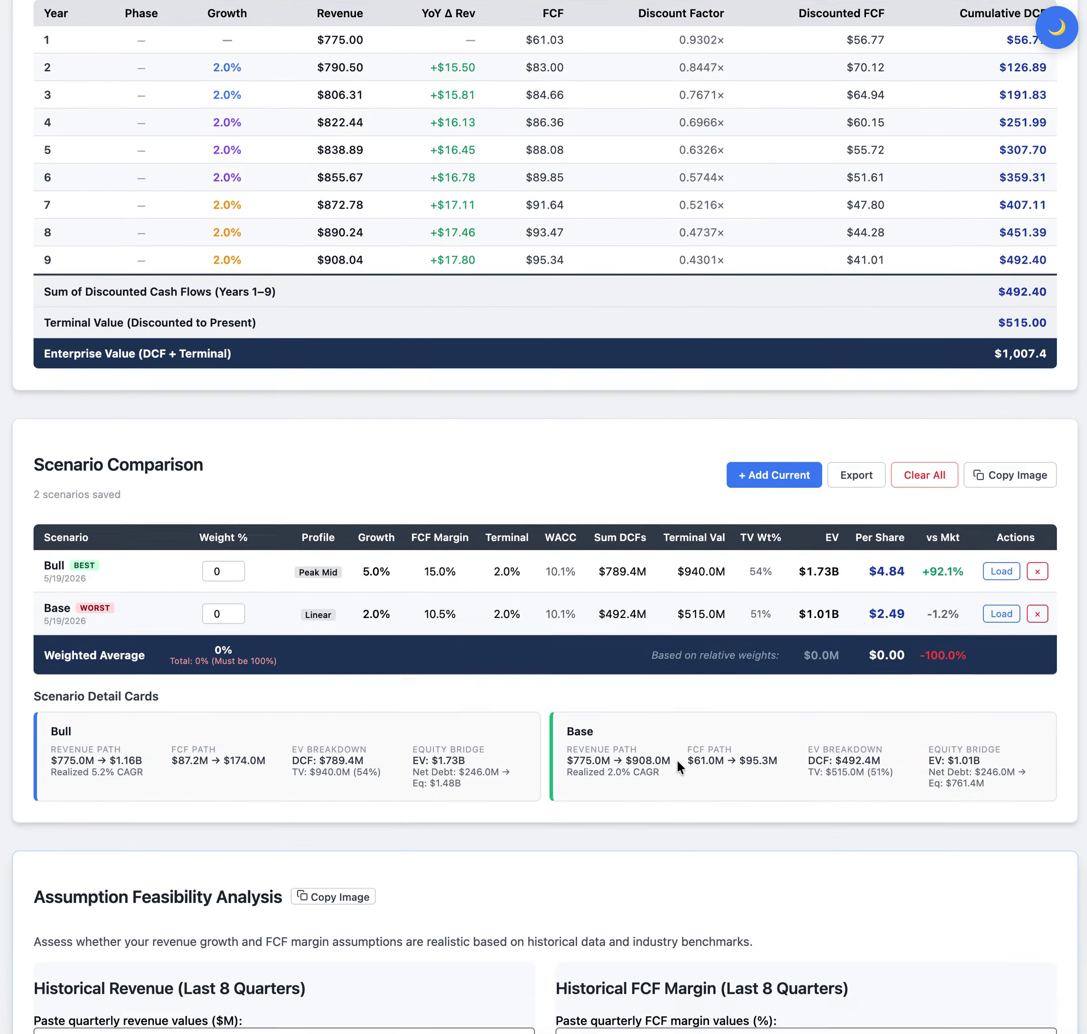
scroll(676, 759, "down", 10)
scroll(676, 759, "up", 10)
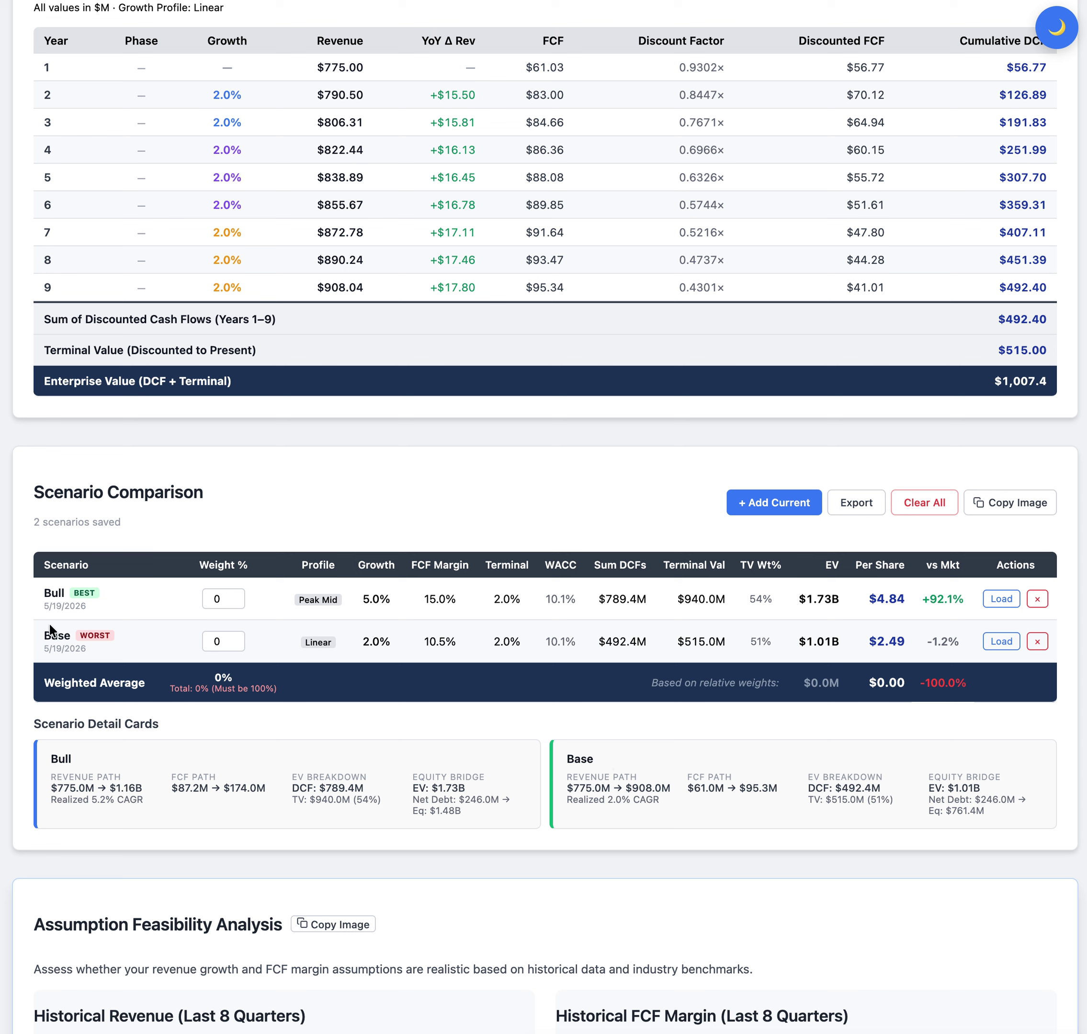
scroll(505, 751, "up", 20)
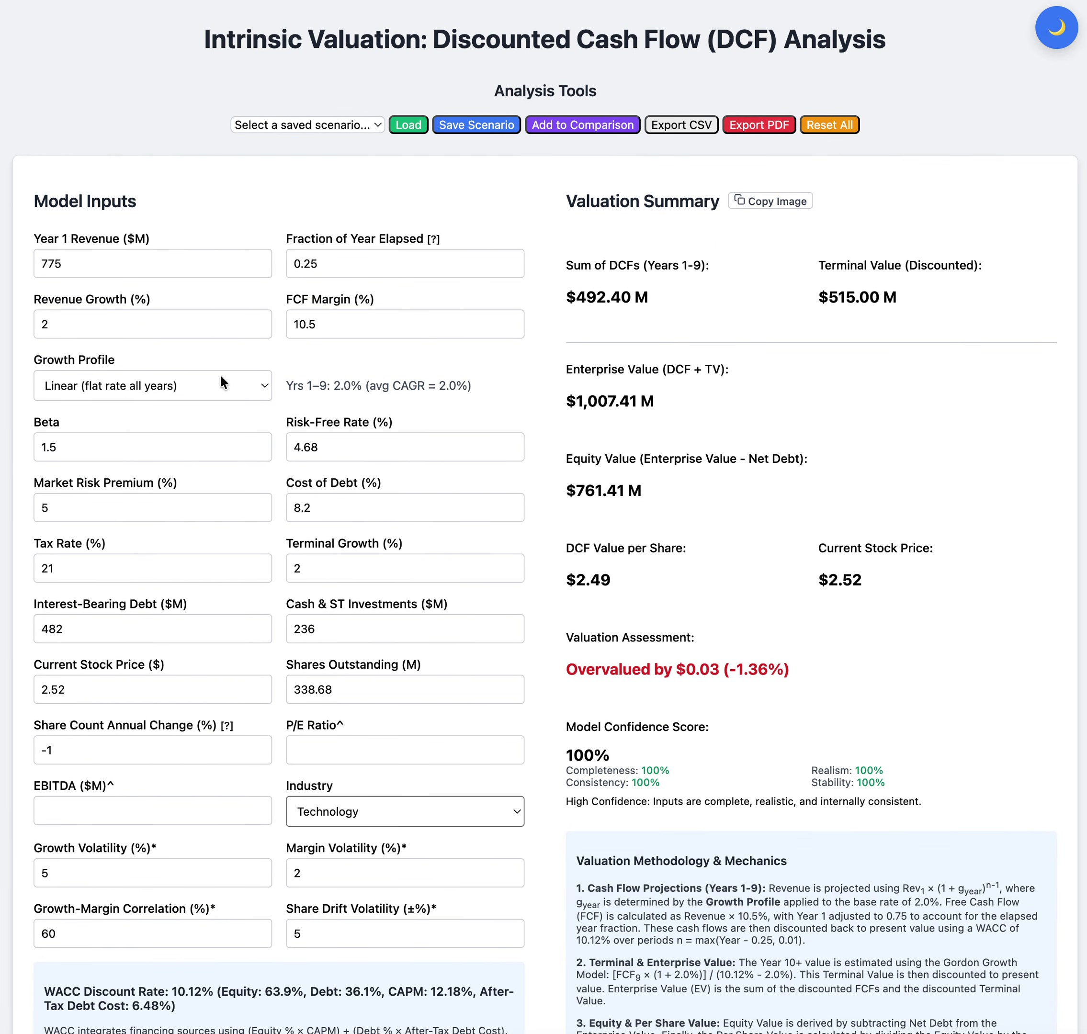
- Lower both the terminal growth and the revenue growth to 1.5%
left_click(511, 571)
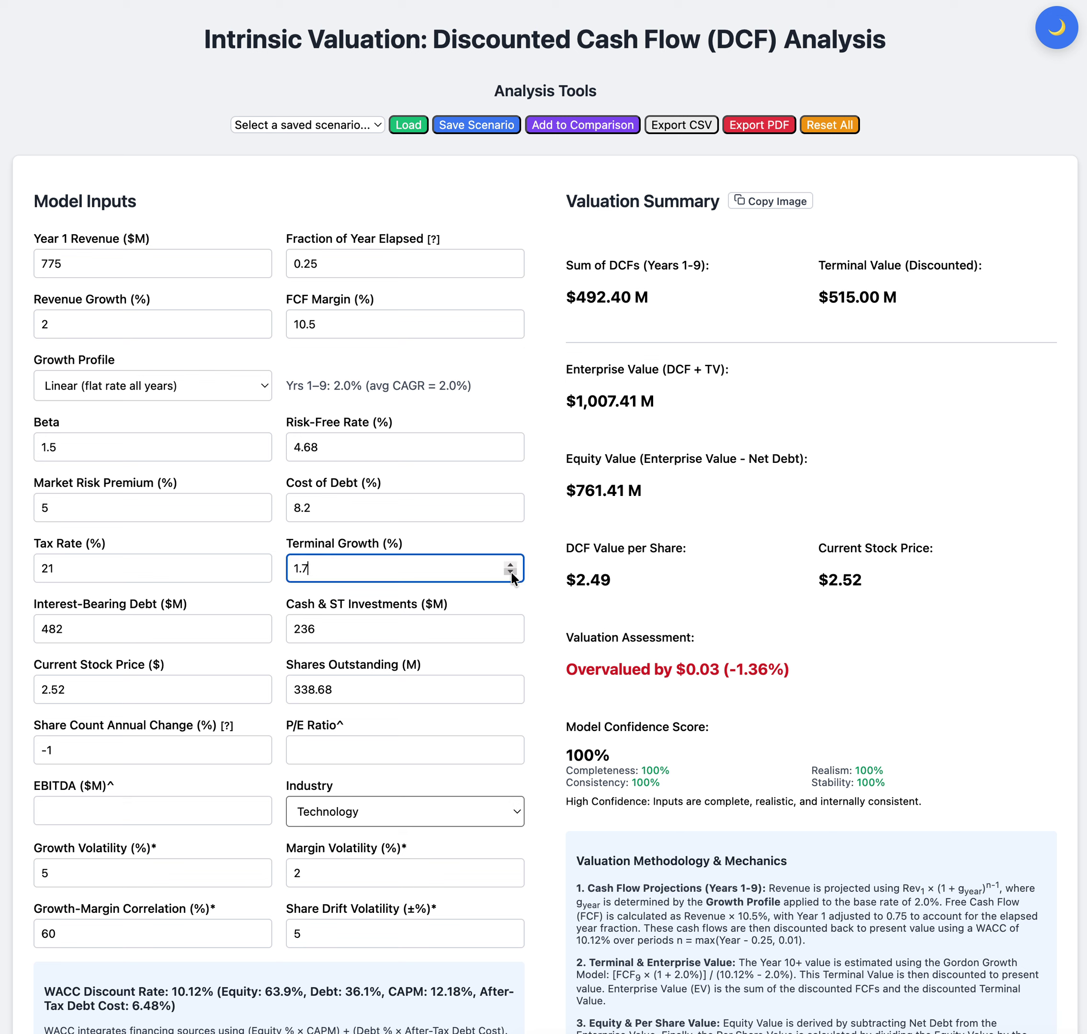
left_click(257, 327)
left_click(258, 327)
left_click(257, 327)
left_click(763, 484)
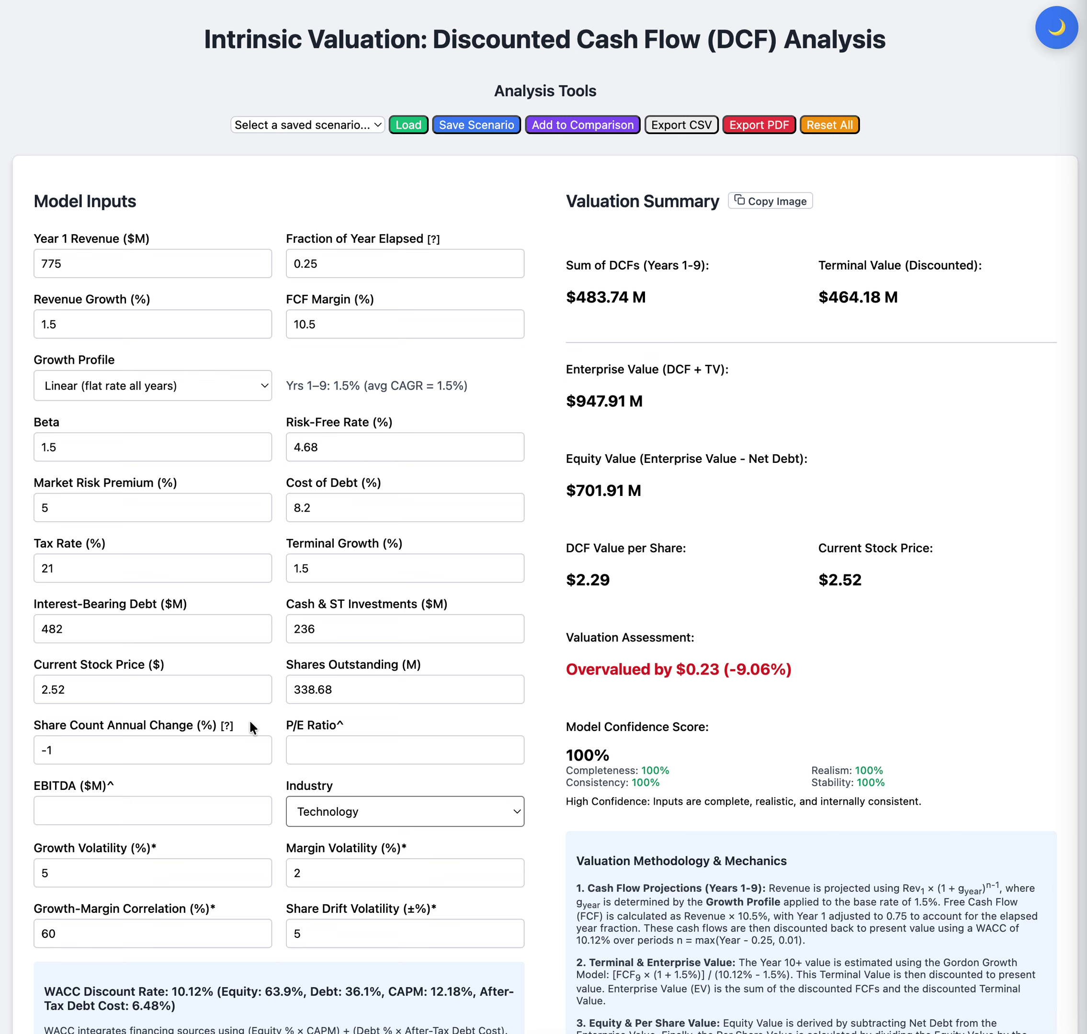
- Set the revenue growth to -2.5%
left_click_drag(104, 318, 1, 316)
double_click(70, 262)
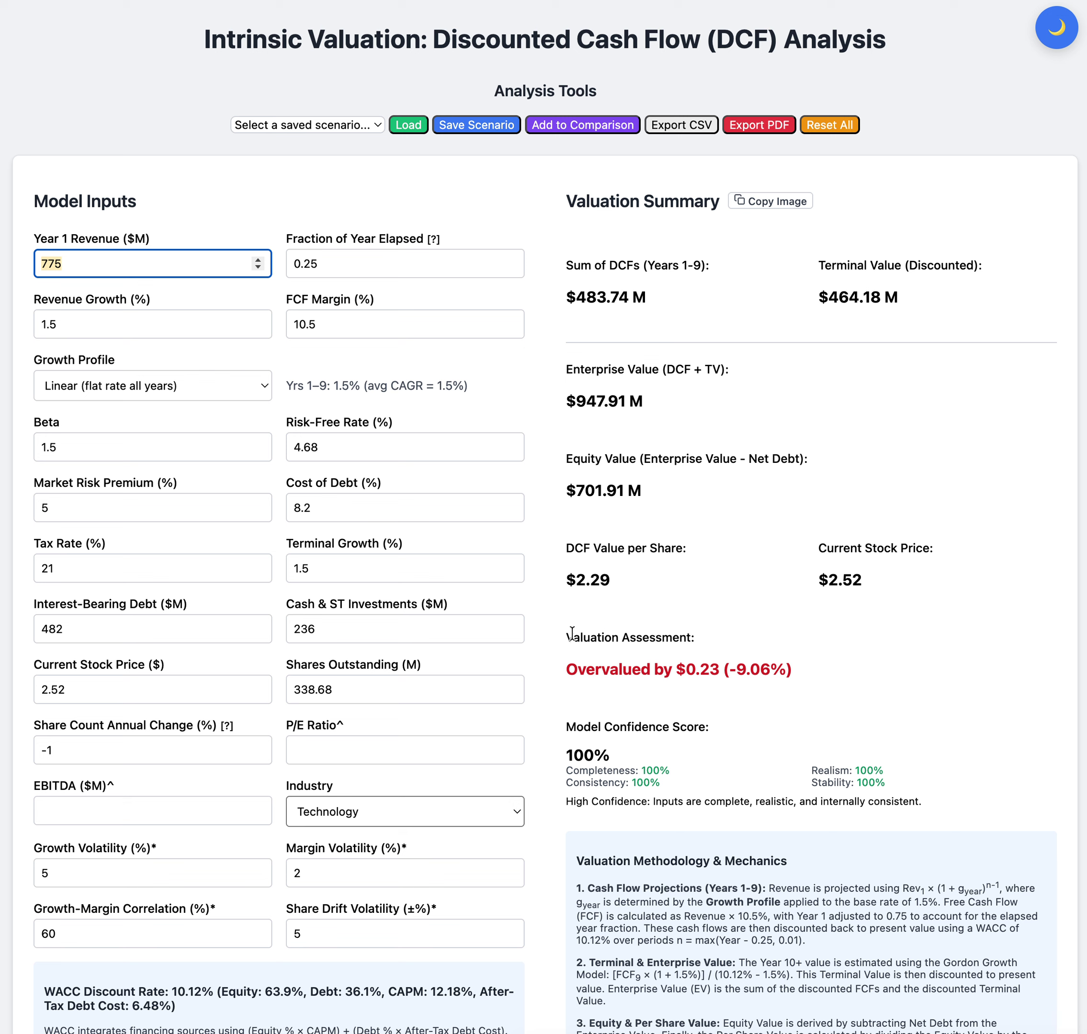
double_click(157, 323)
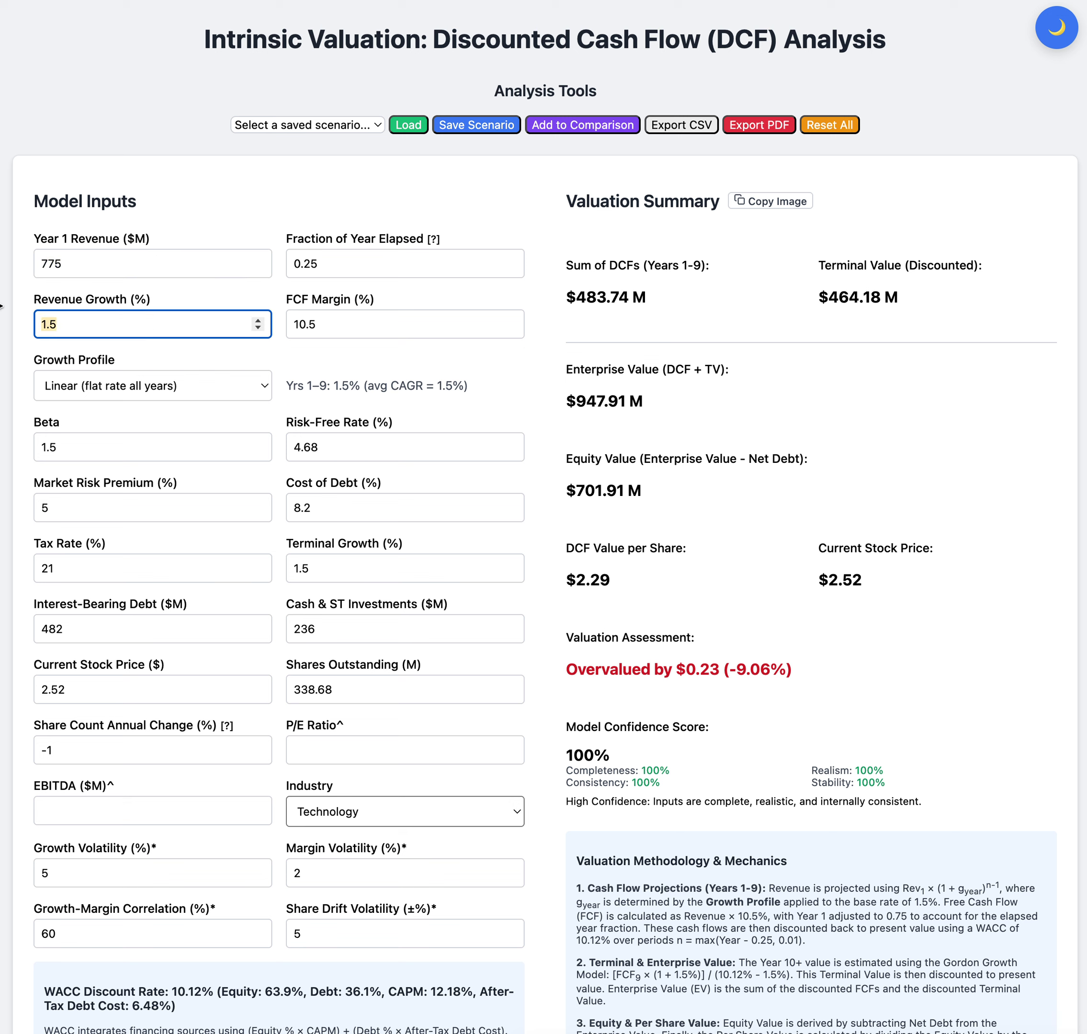
type("-2.")
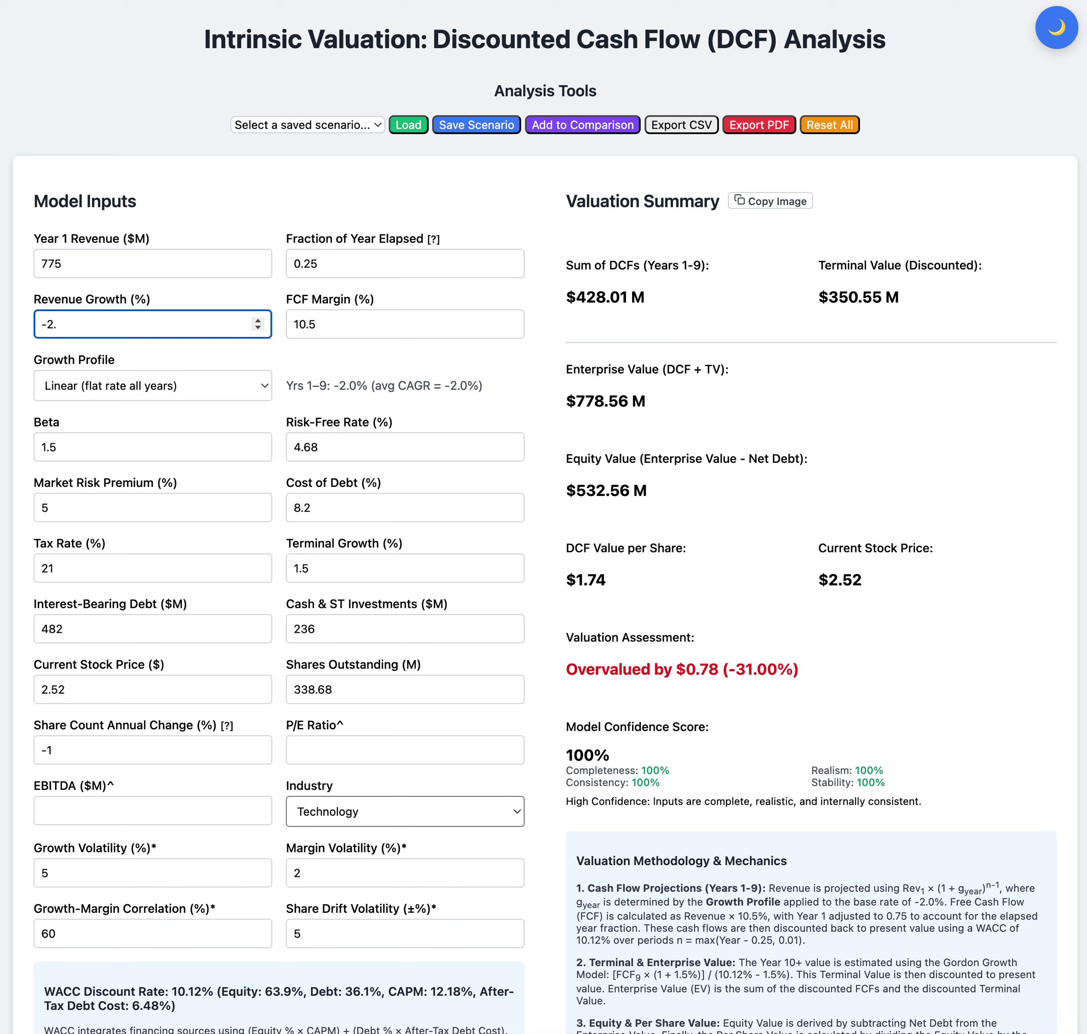
type("5")
left_click(881, 408)
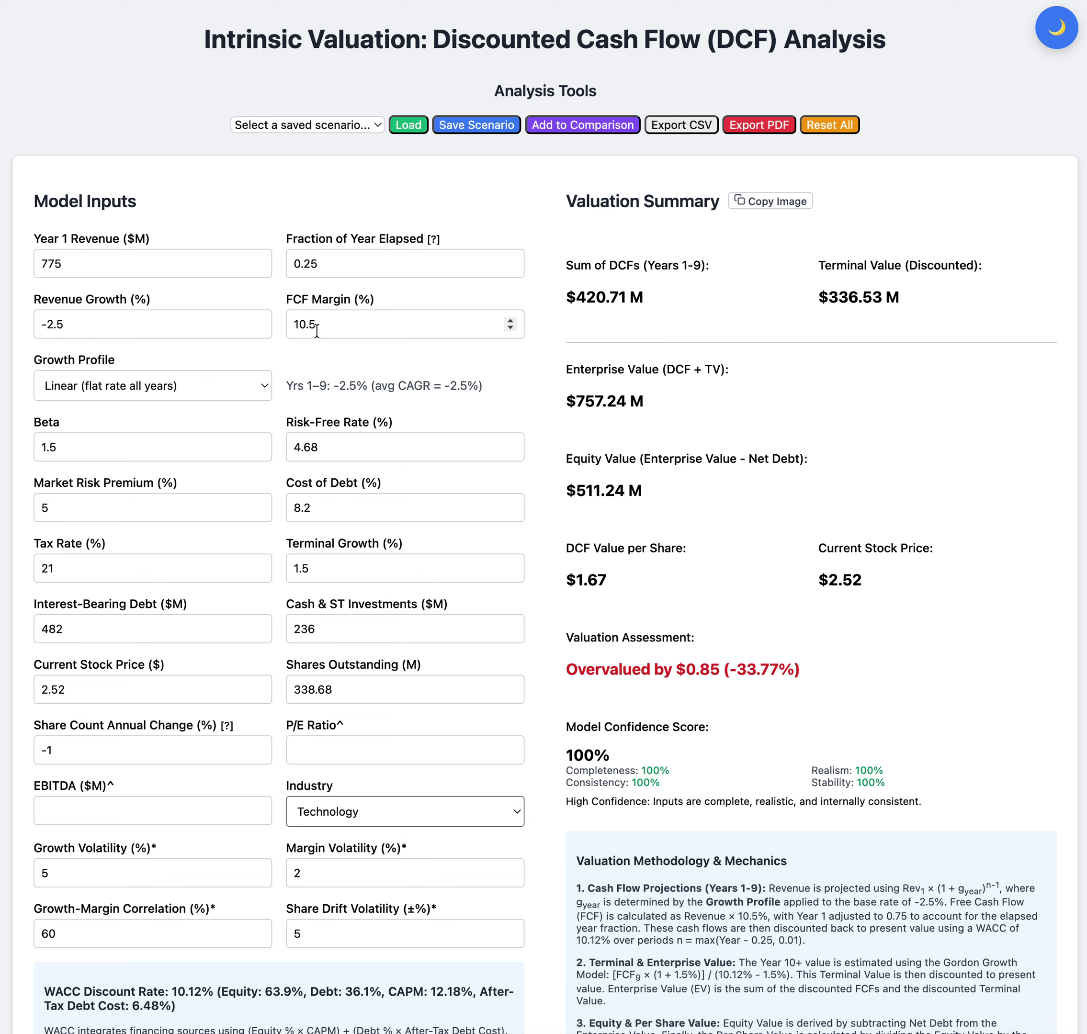
- Set the FCF margin to 8.5%
left_click(341, 327)
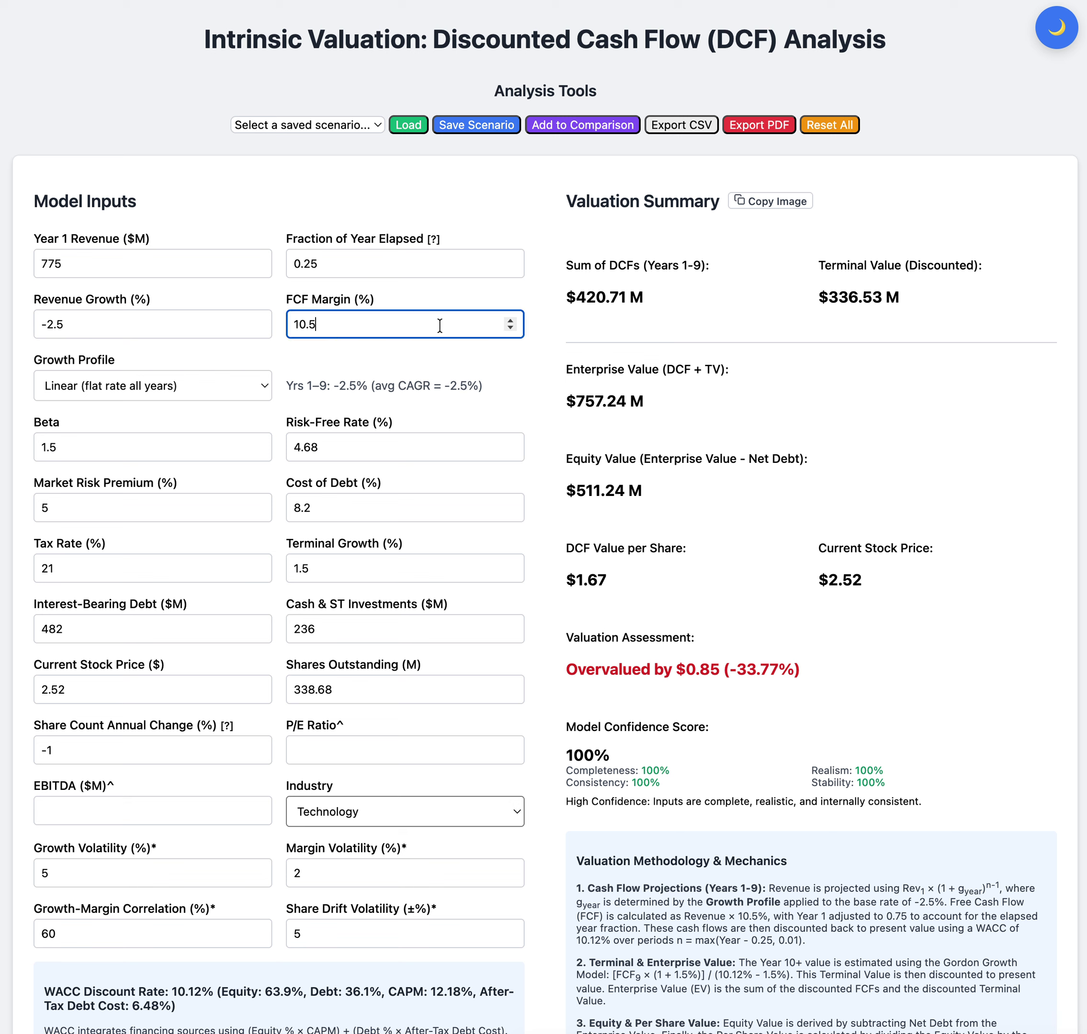
key("super+a")
type("8.5")
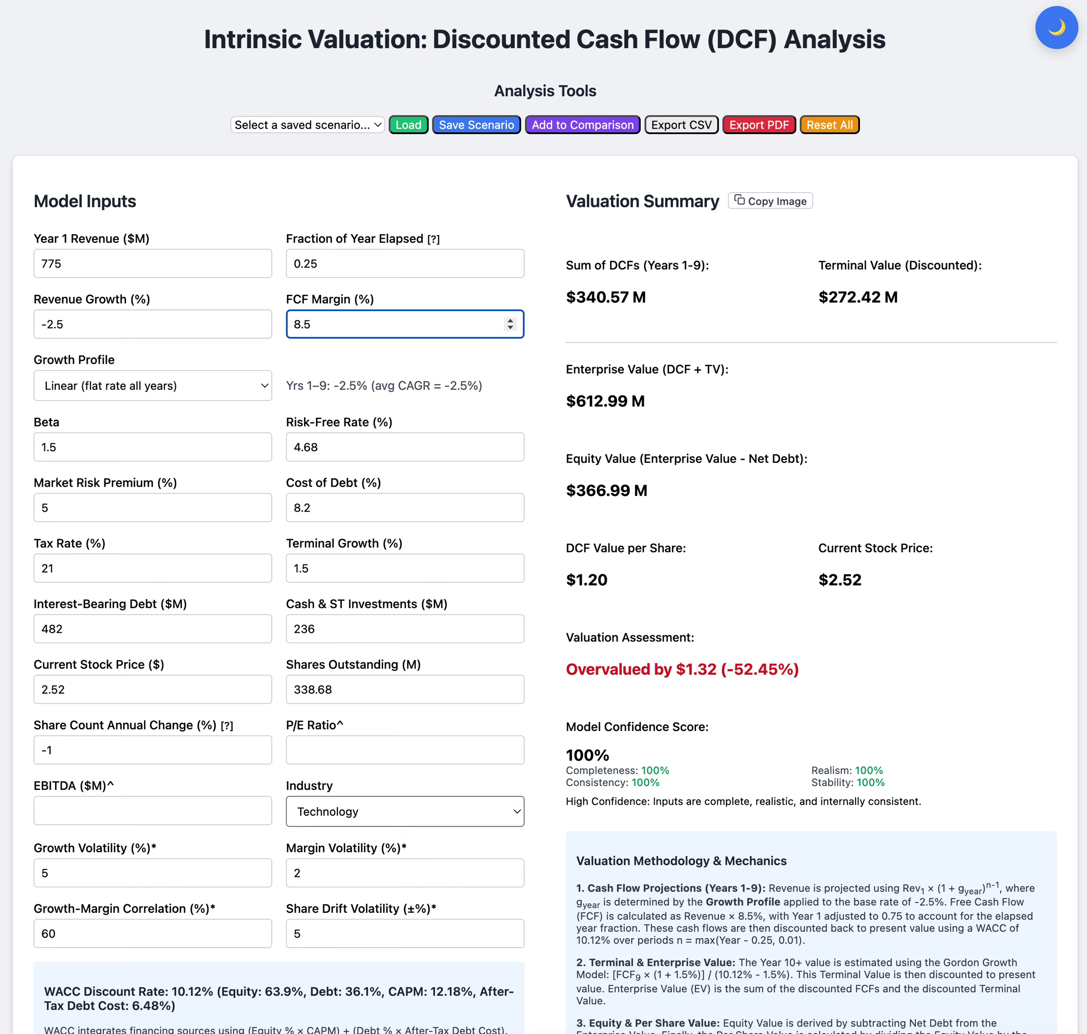
left_click(892, 377)
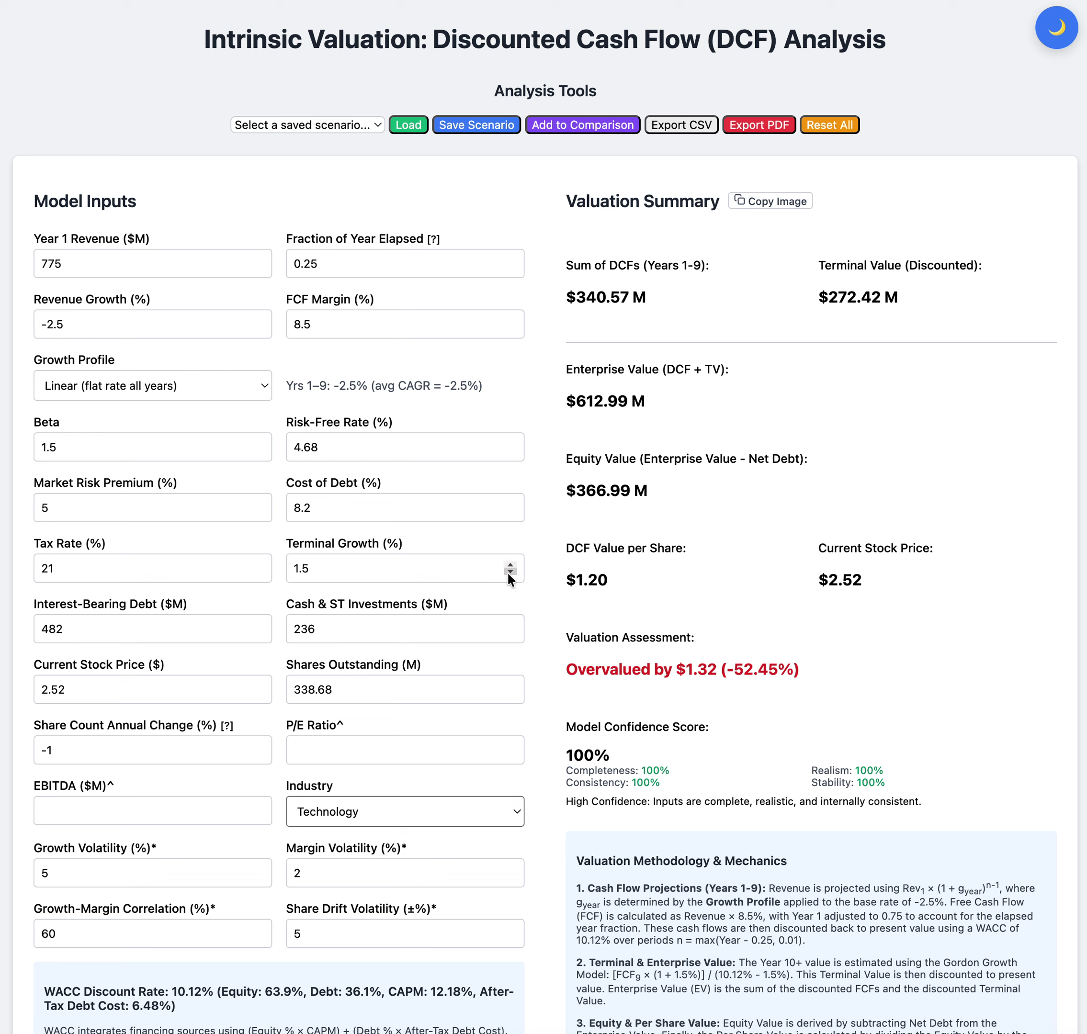
- Try a terminal growth of -1.5% and return it to 1.5%
left_click(292, 574)
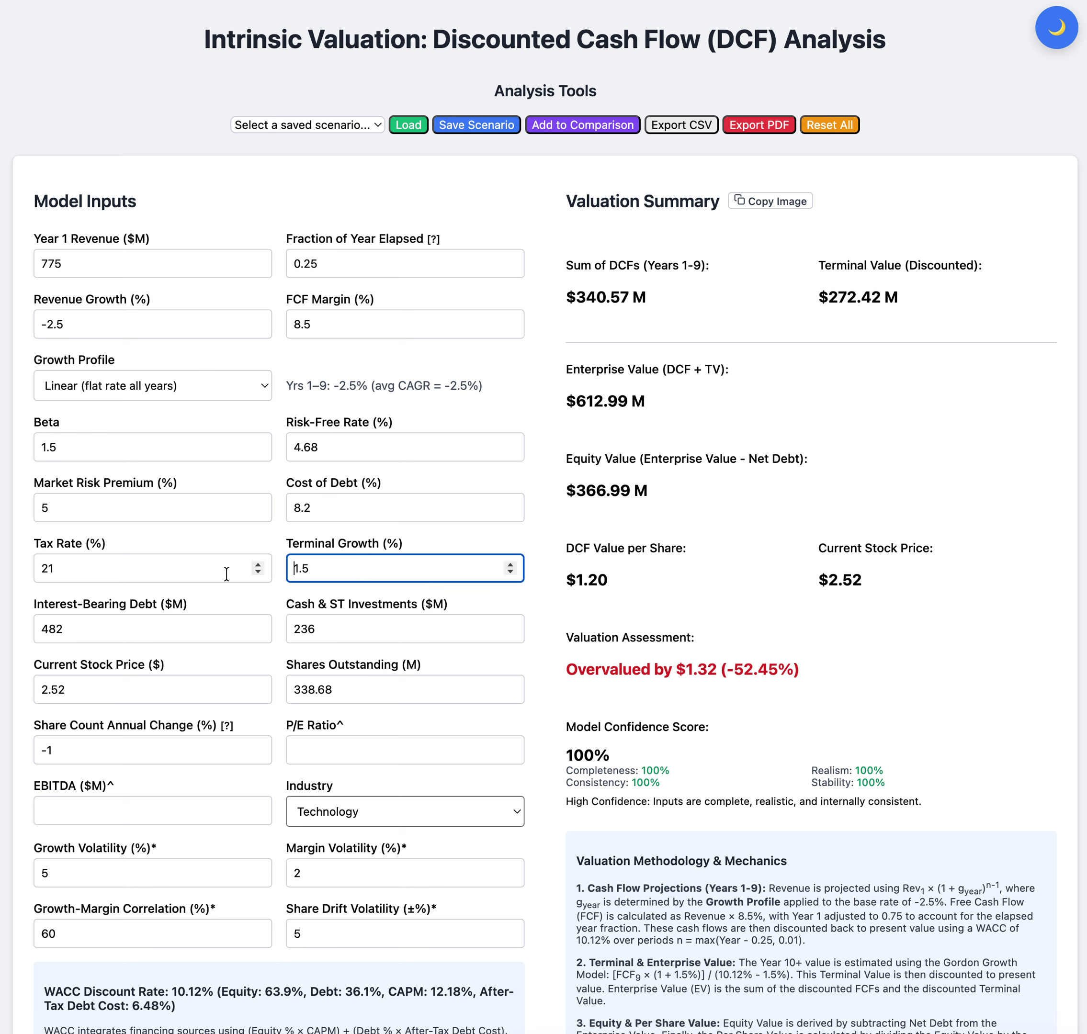
type("-")
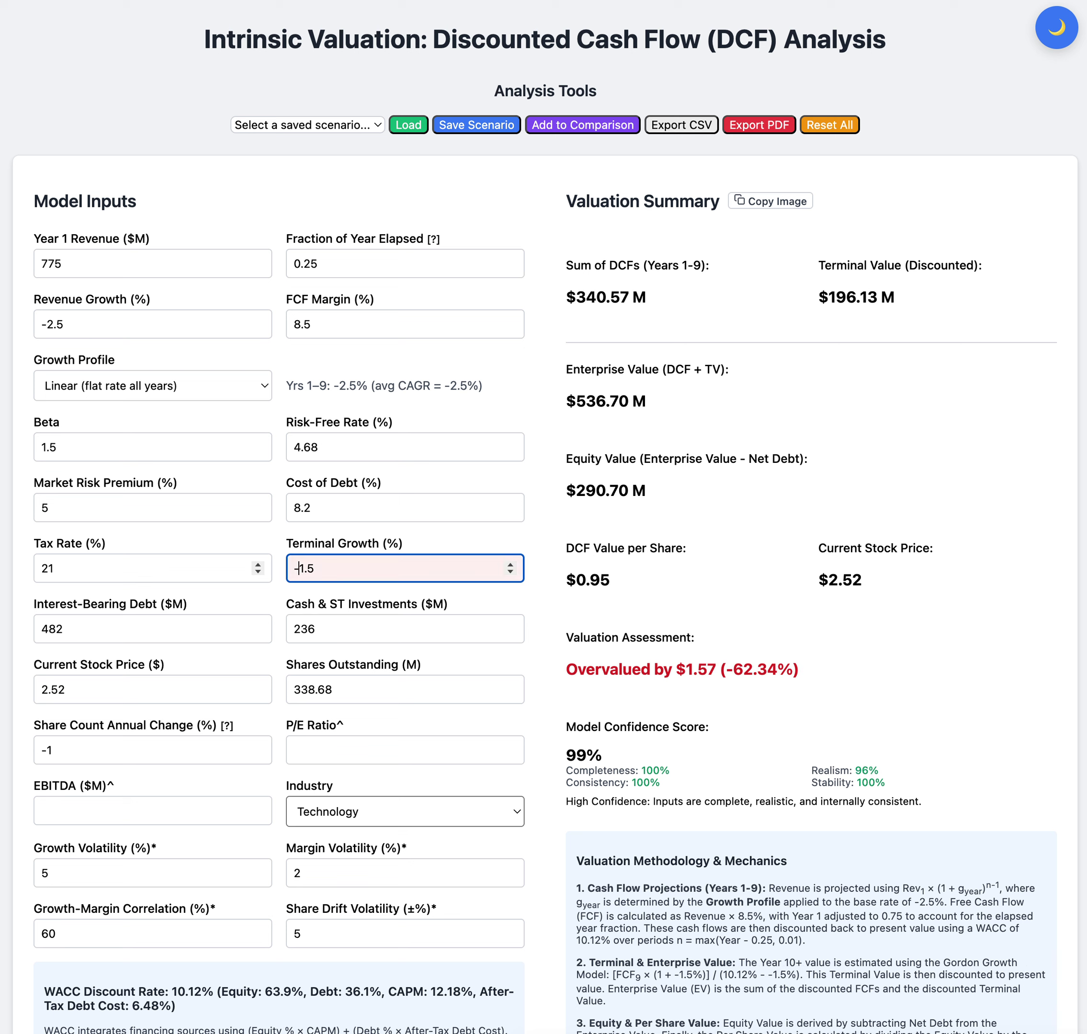
key("BackSpace")
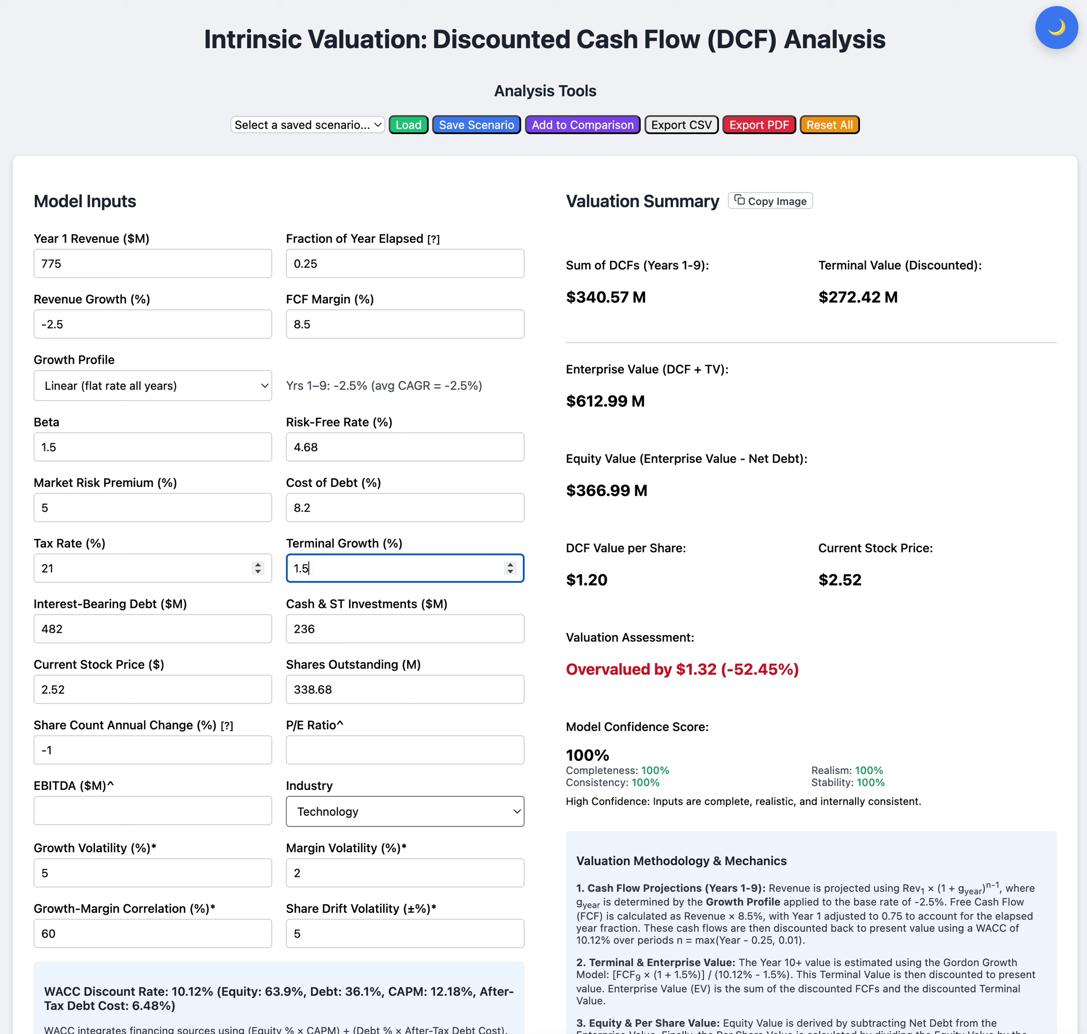
left_click(817, 499)
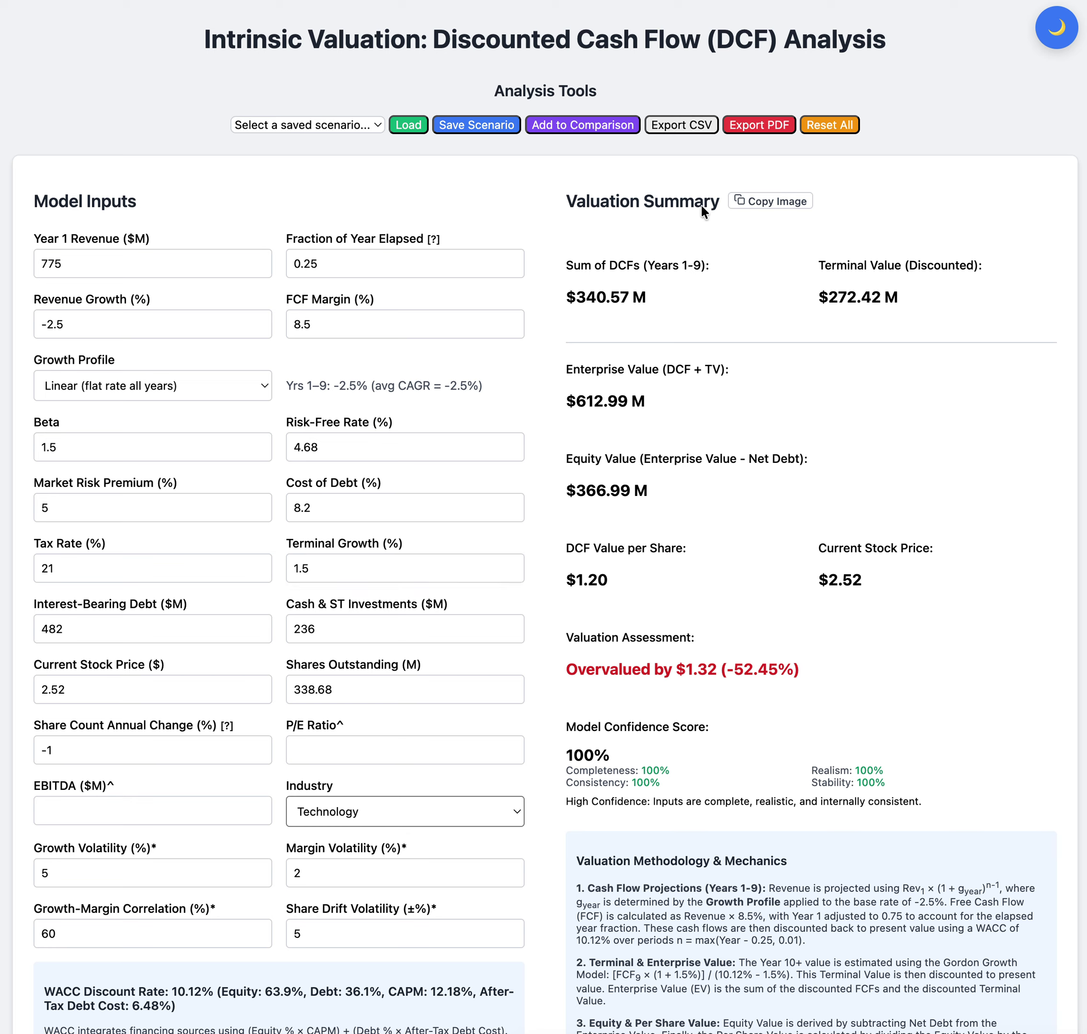
- Add the current valuation to the scenario comparison under the name Bear
left_click(590, 124)
type("Bear")
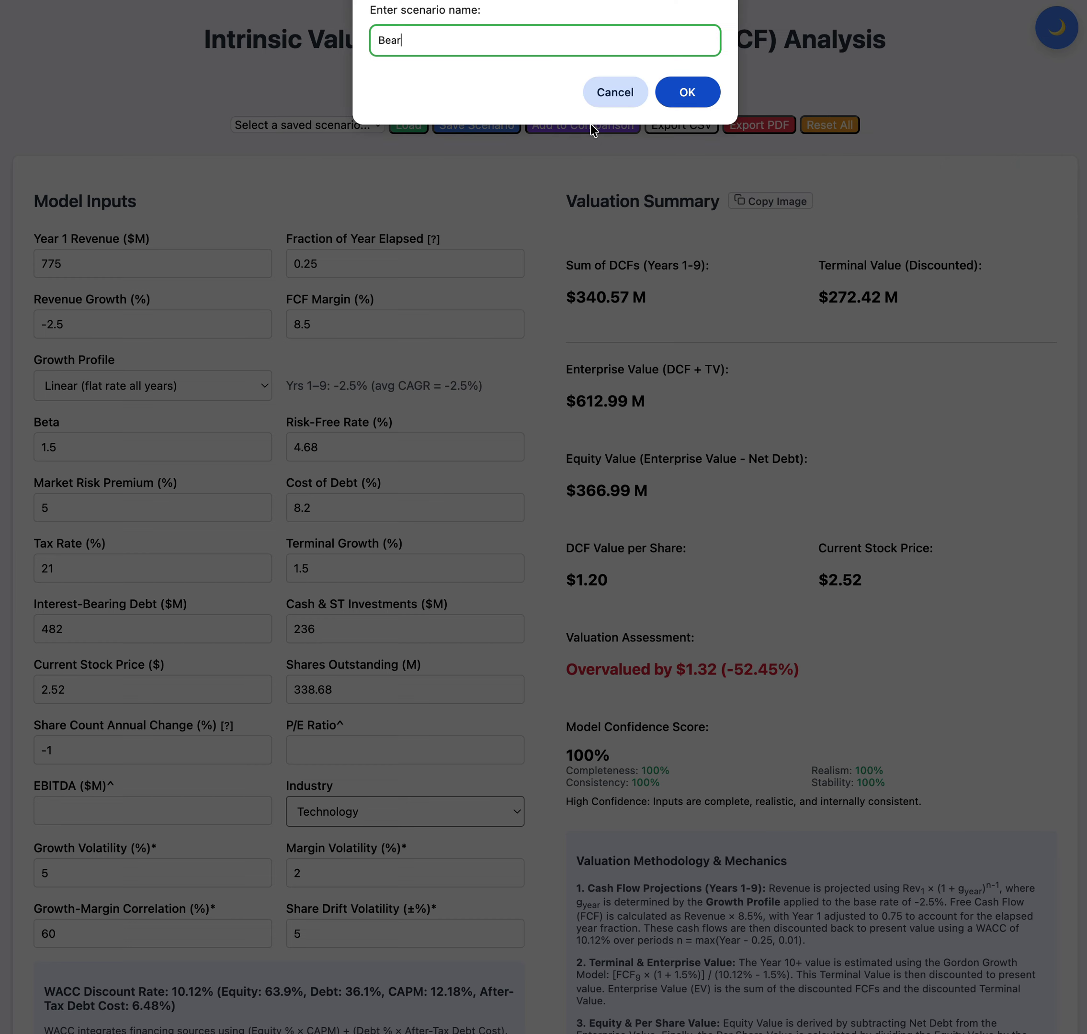
key("Return")
- Set the Base scenario's weight to 50% in the scenario comparison
scroll(884, 597, "down", 20)
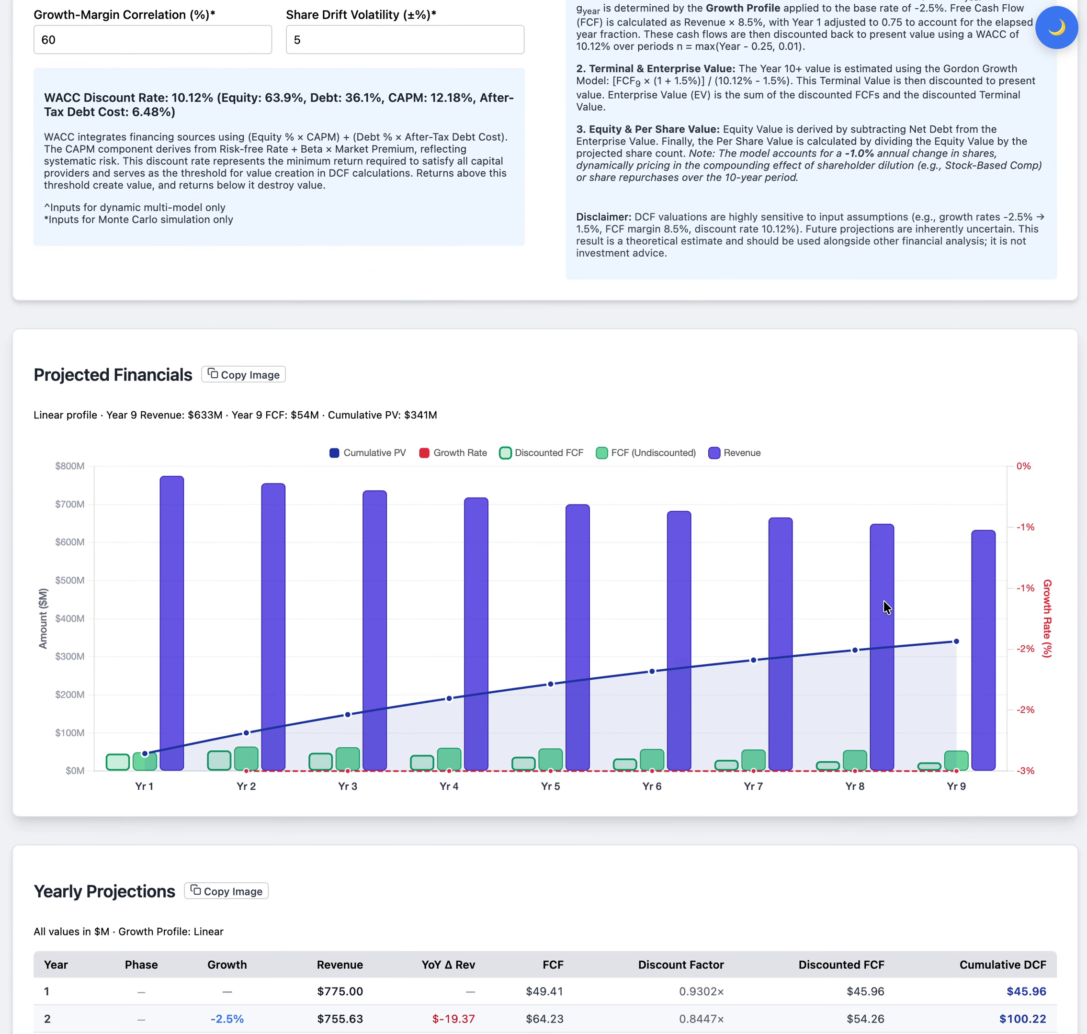
scroll(780, 578, "down", 2)
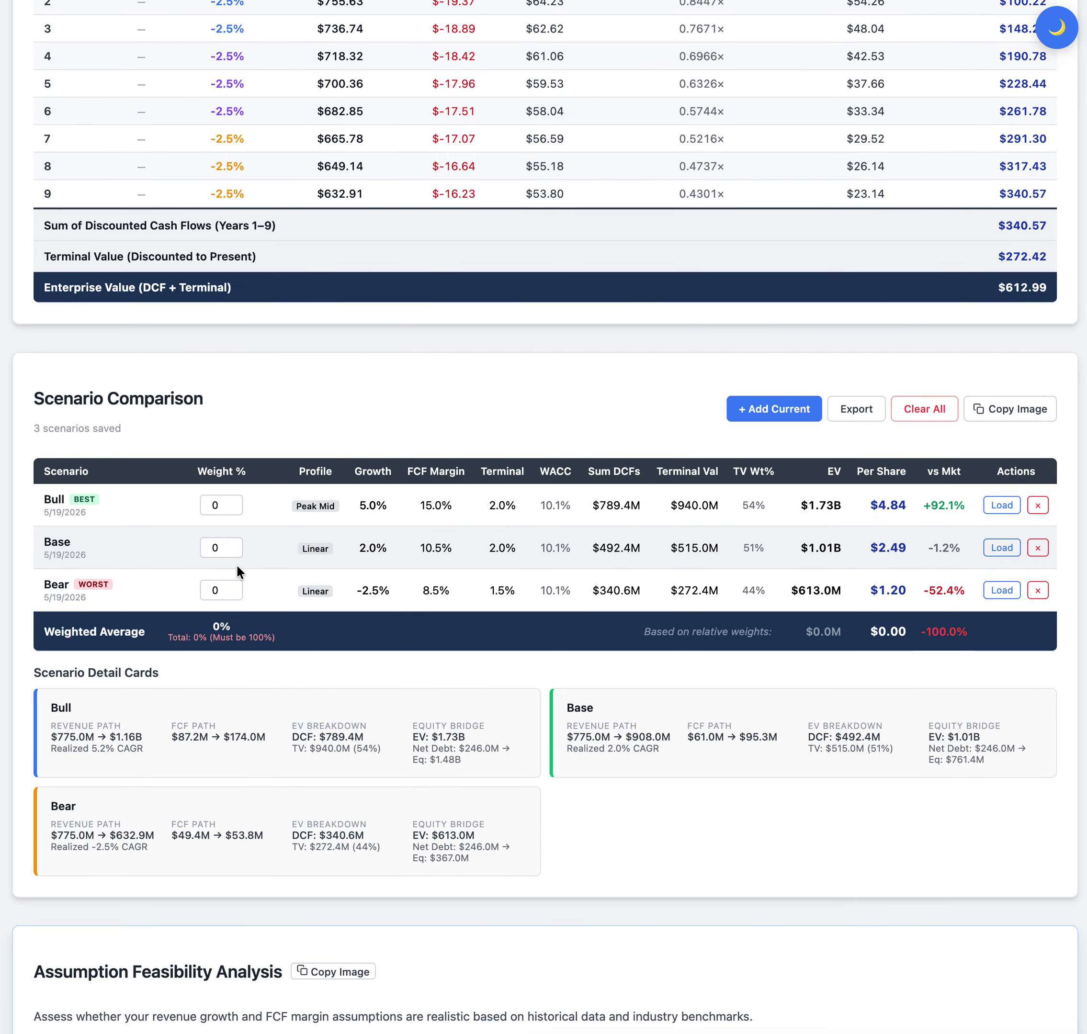
double_click(202, 548)
type("50")
left_click(531, 509)
- Try a weight of 60% for the Base scenario and return it to 50%
left_click(236, 507)
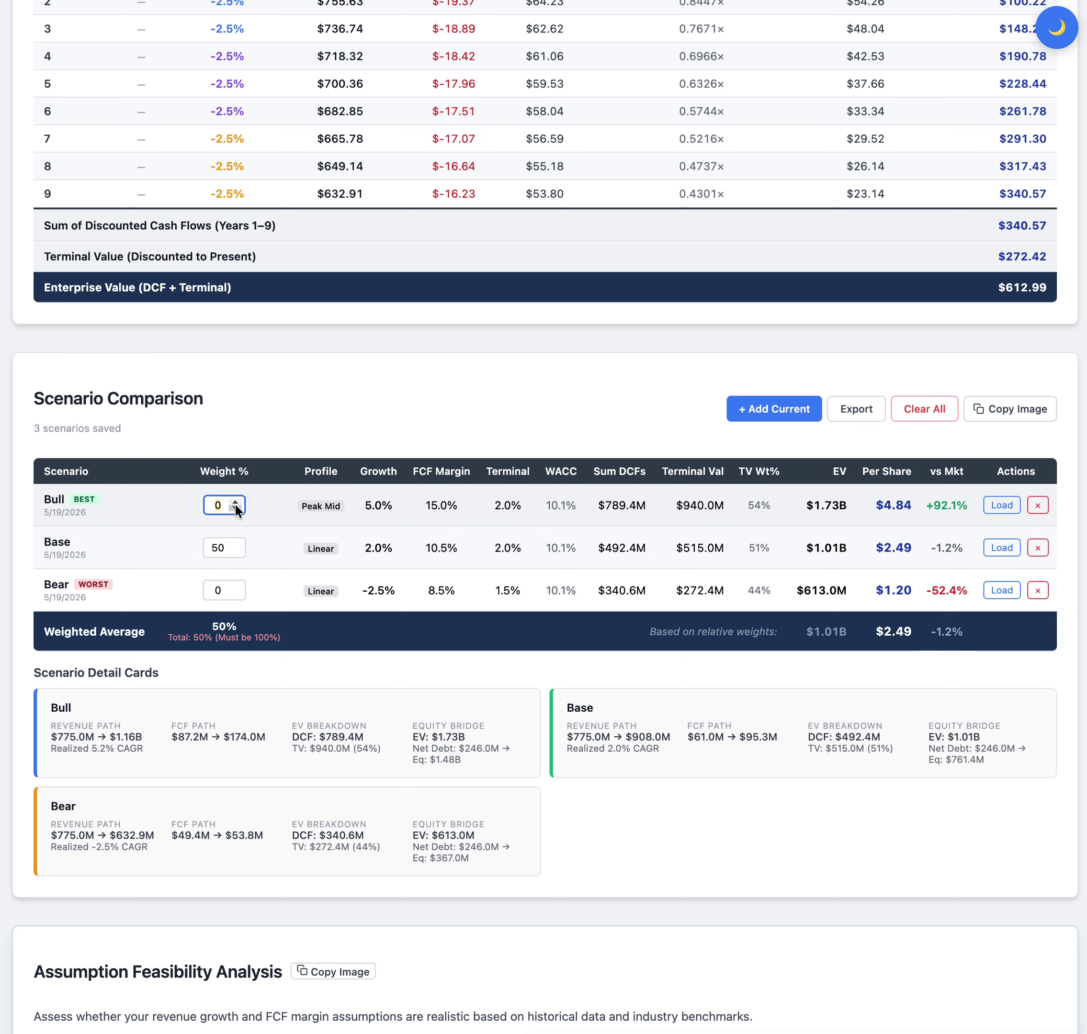
left_click(218, 549)
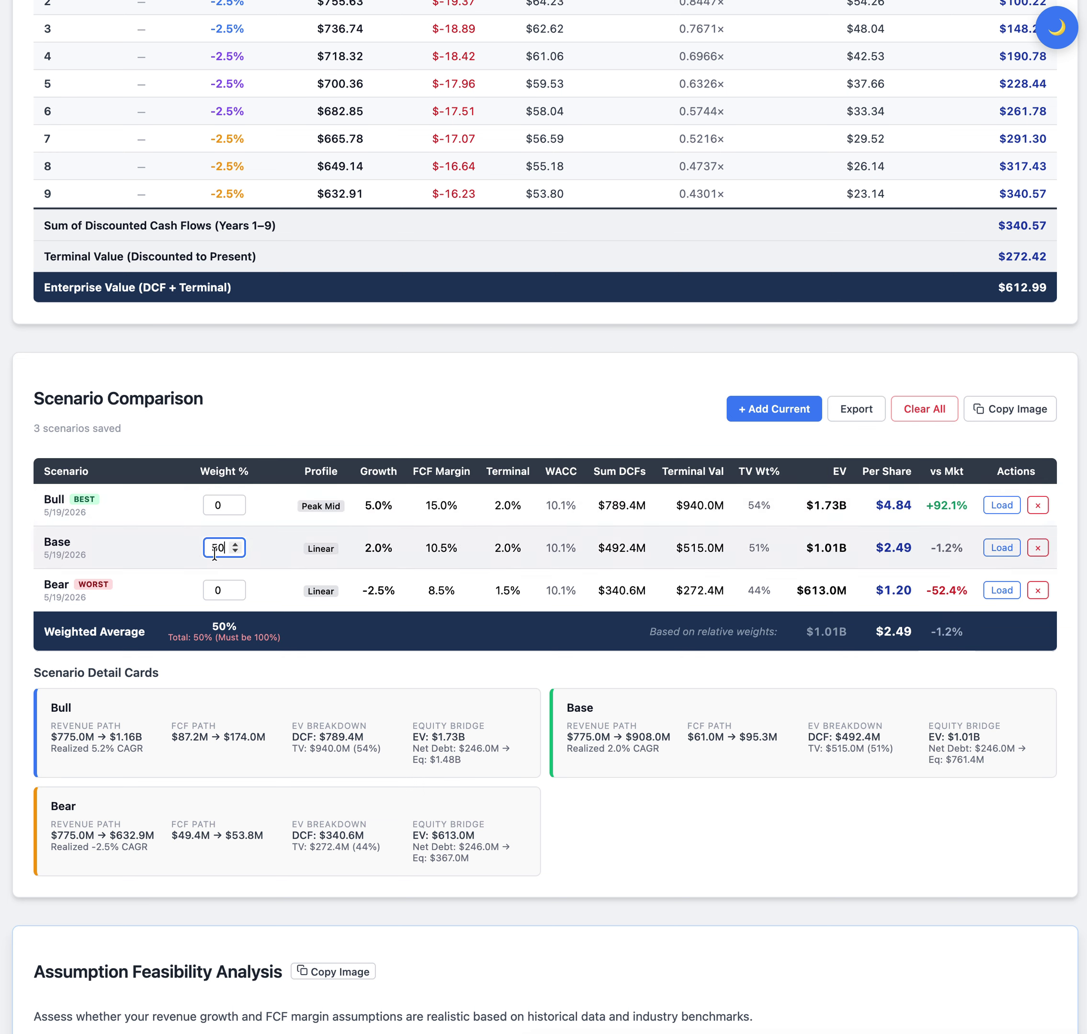
double_click(210, 549)
type("60")
double_click(213, 591)
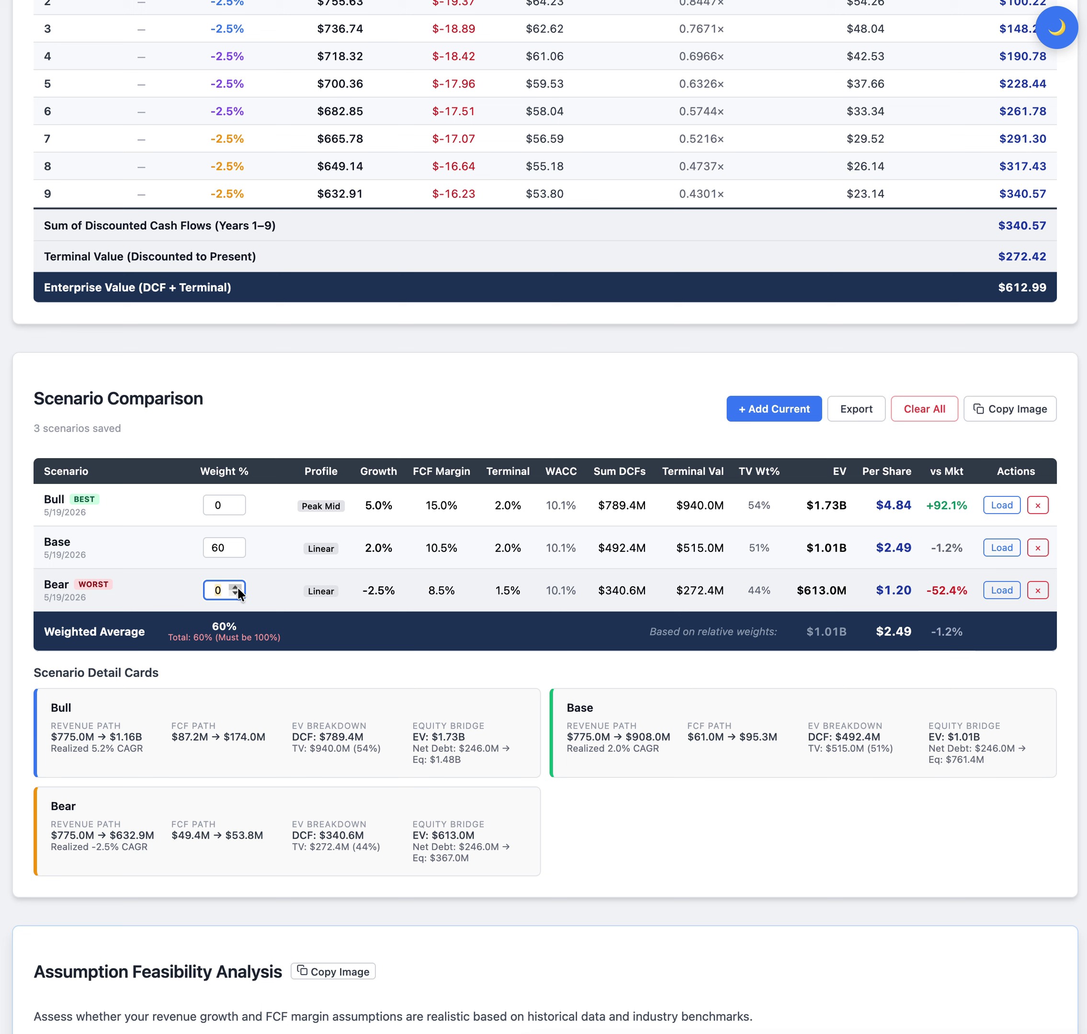
double_click(232, 546)
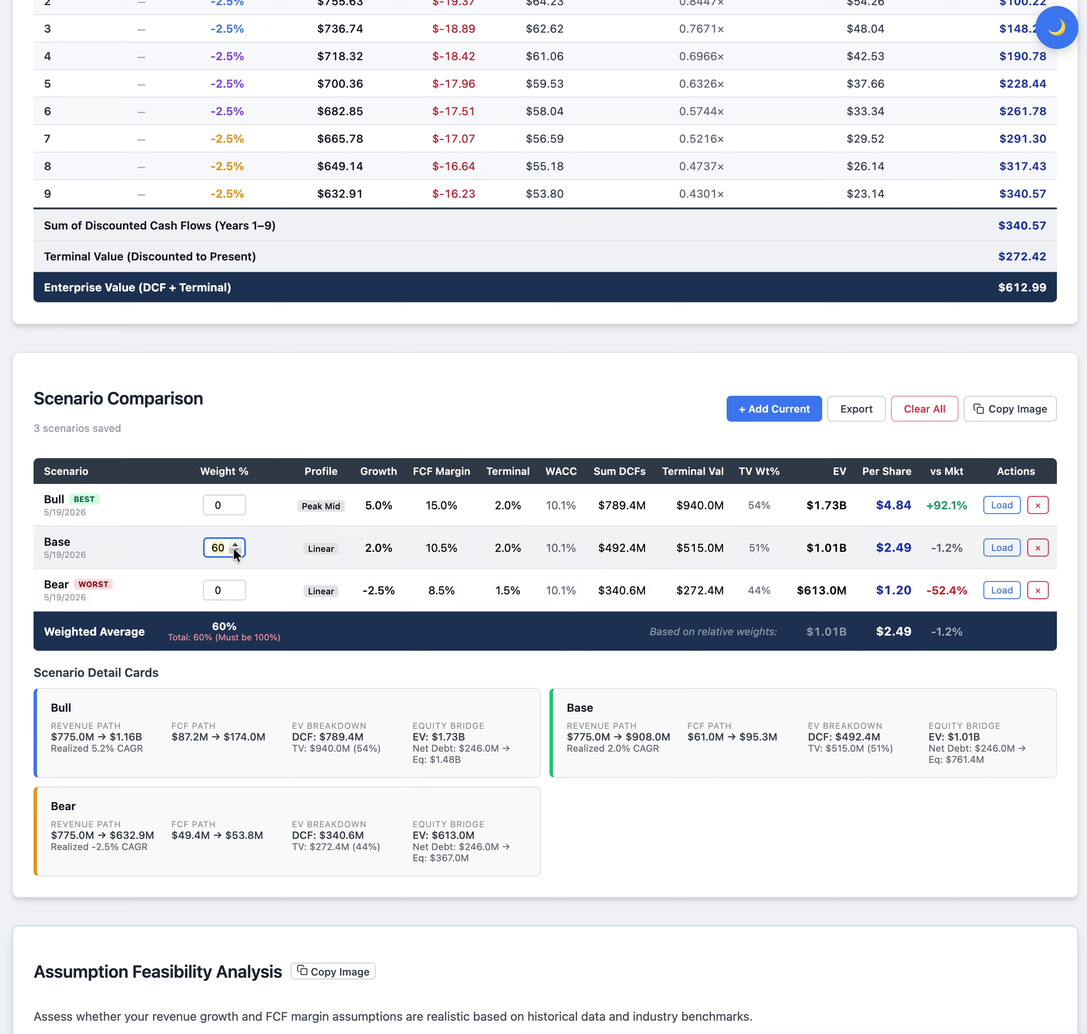
type("50")
left_click(309, 638)
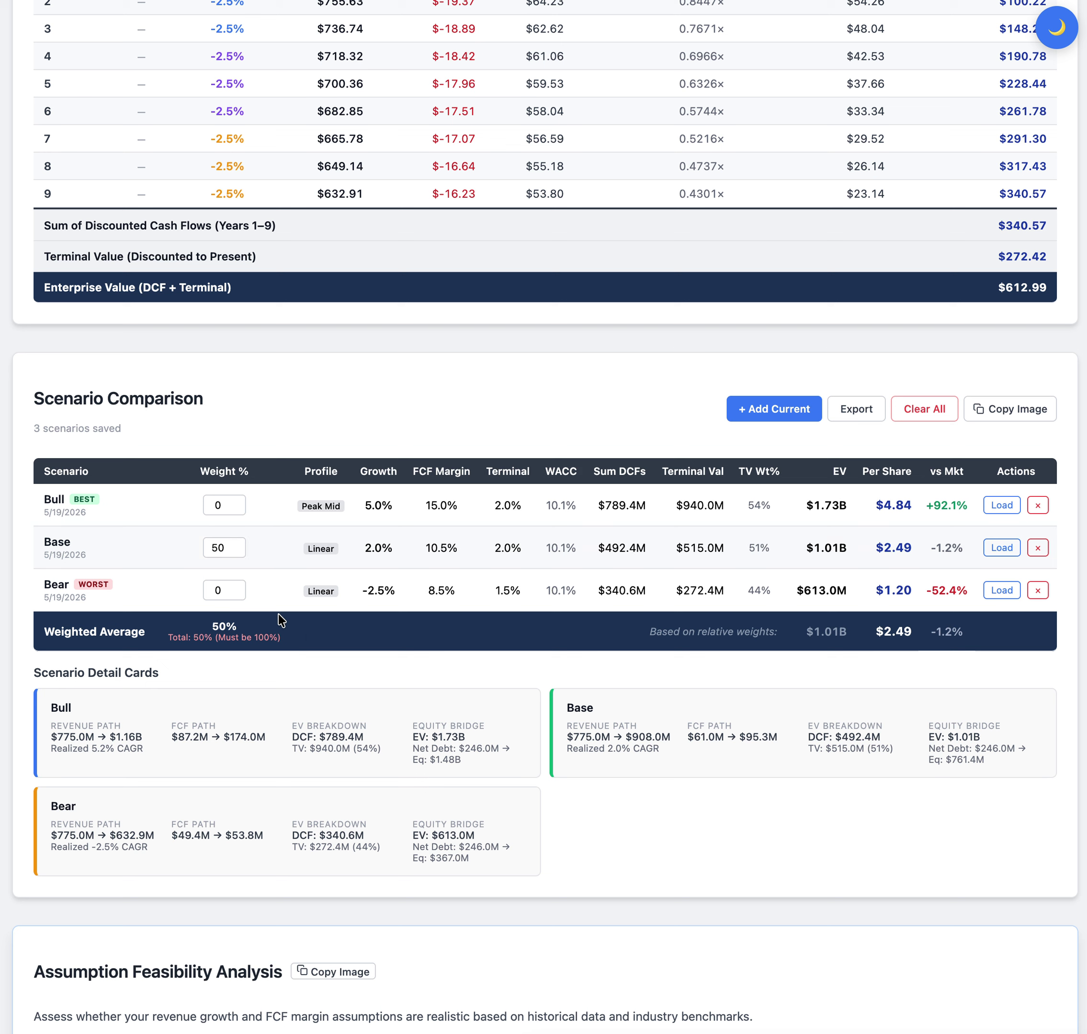
- Set the Bear scenario's weight to 30%
left_click(211, 594)
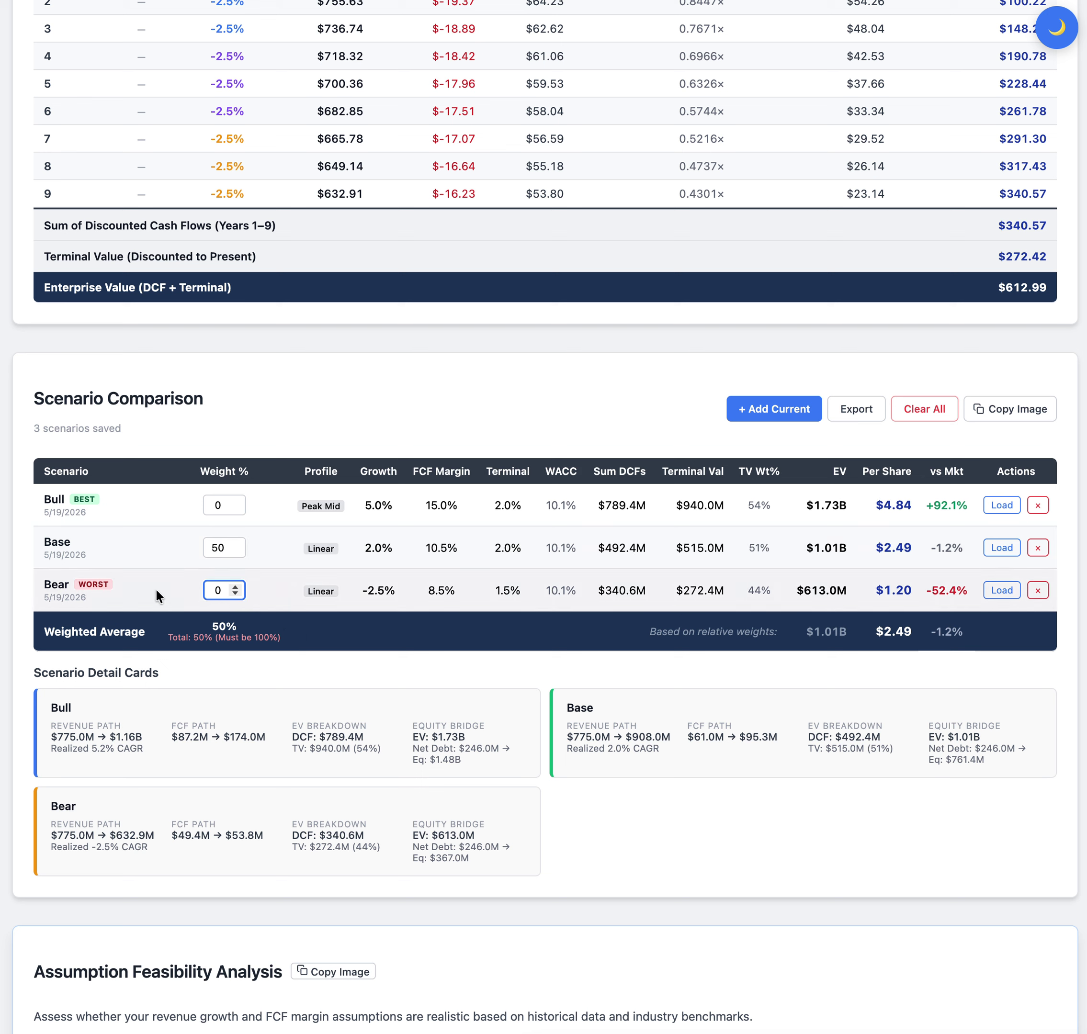
key("BackSpace")
type("30")
- Set the Bull scenario's weight to 20%
left_click_drag(222, 508, 211, 508)
type("17")
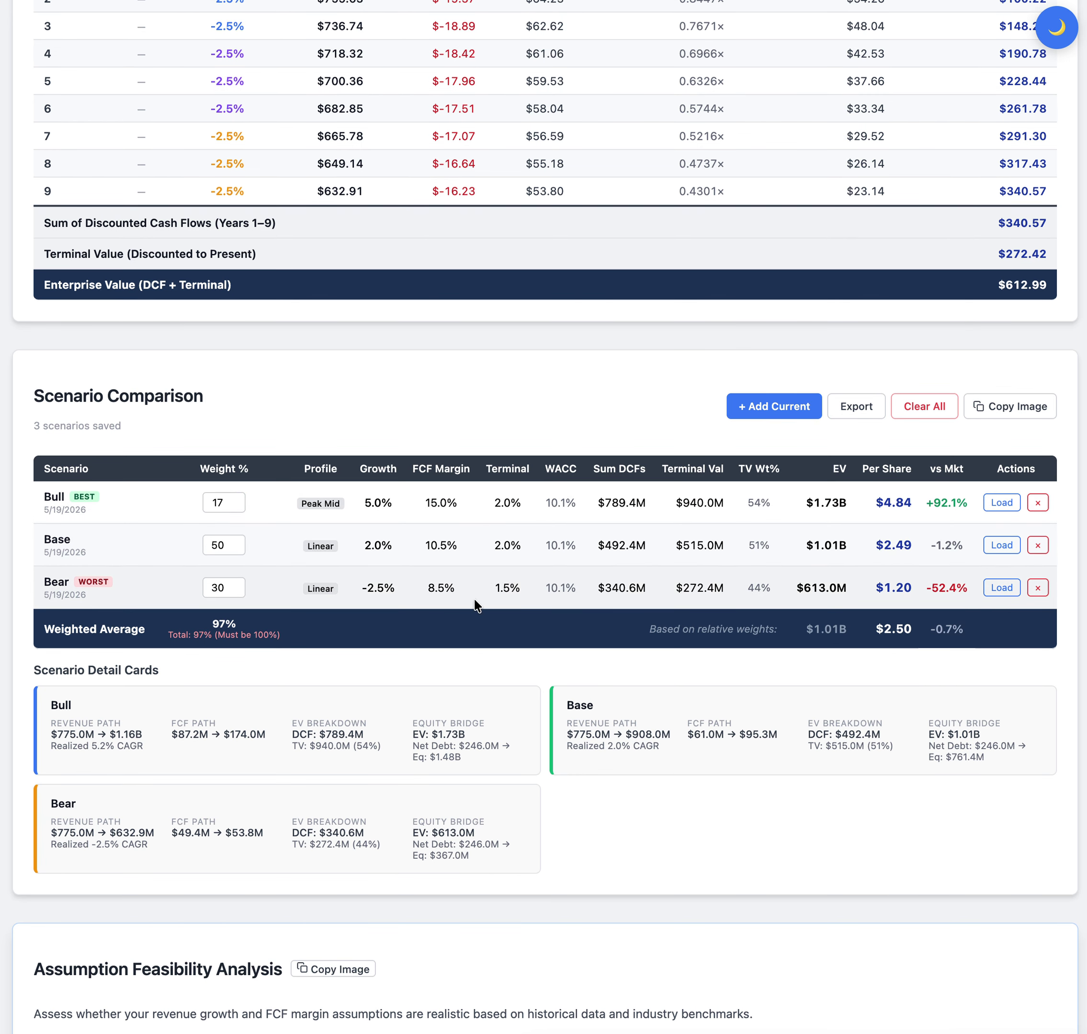
left_click(235, 506)
left_click(234, 500)
left_click(234, 500)
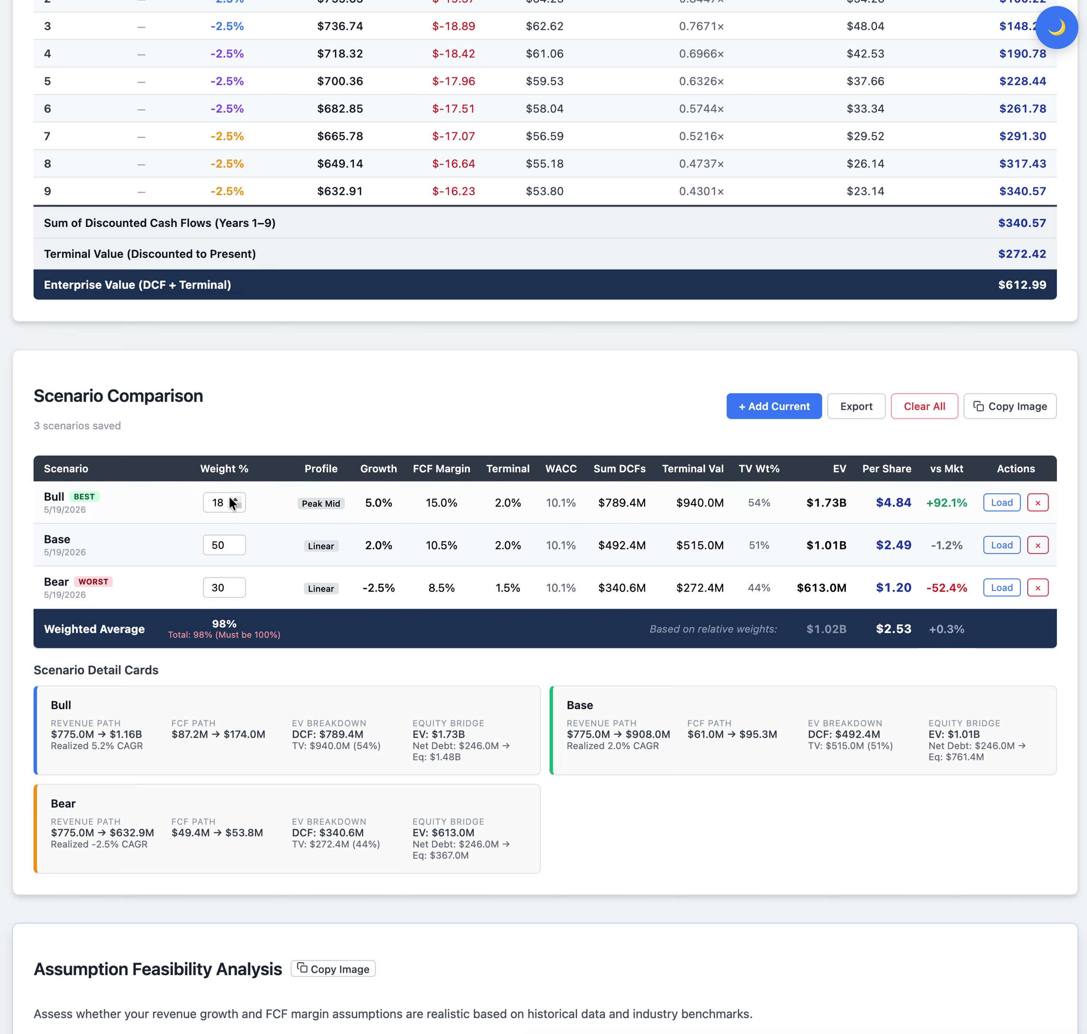
left_click(234, 499)
left_click(234, 500)
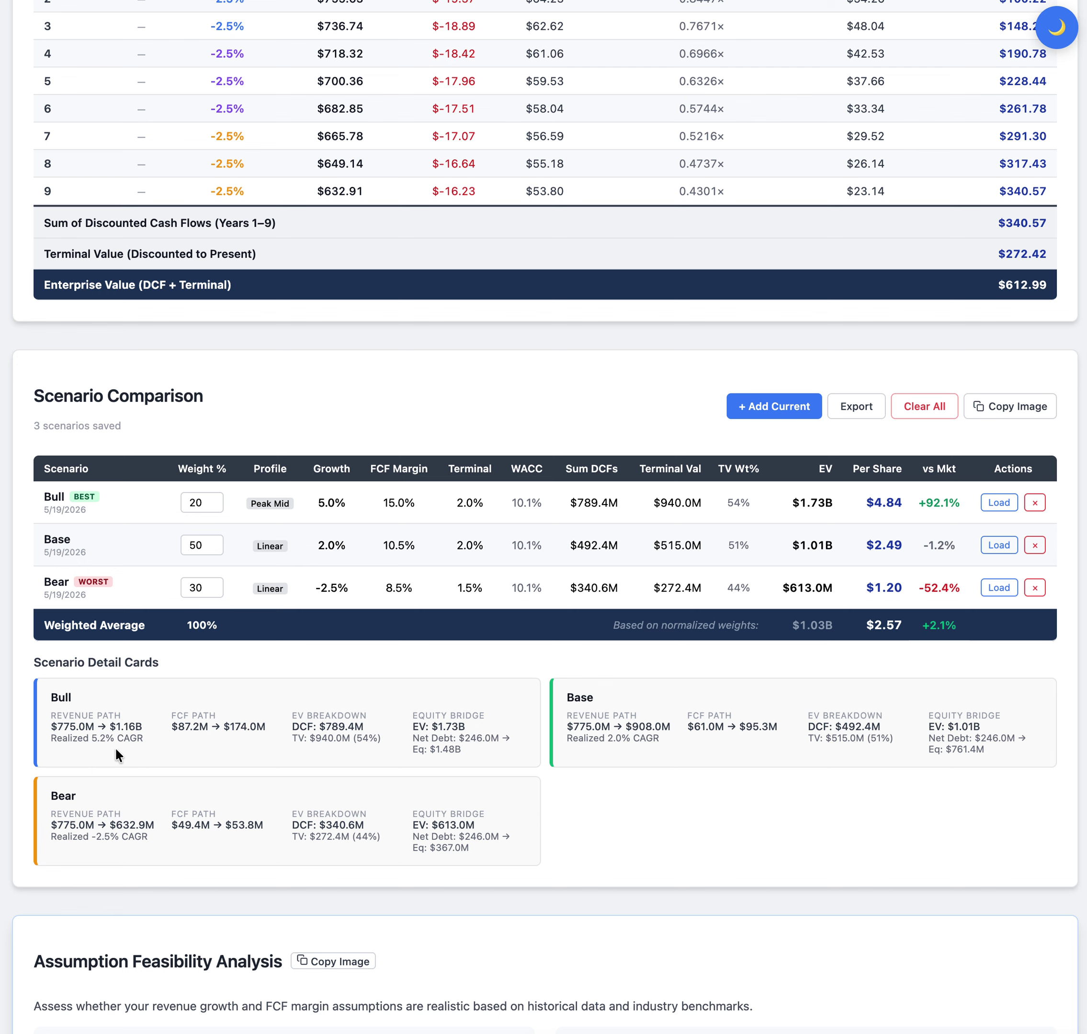
- Review the current model inputs, the yearly projections and the weighted average of the Bull, Base and Bear scenarios
scroll(337, 740, "up", 20)
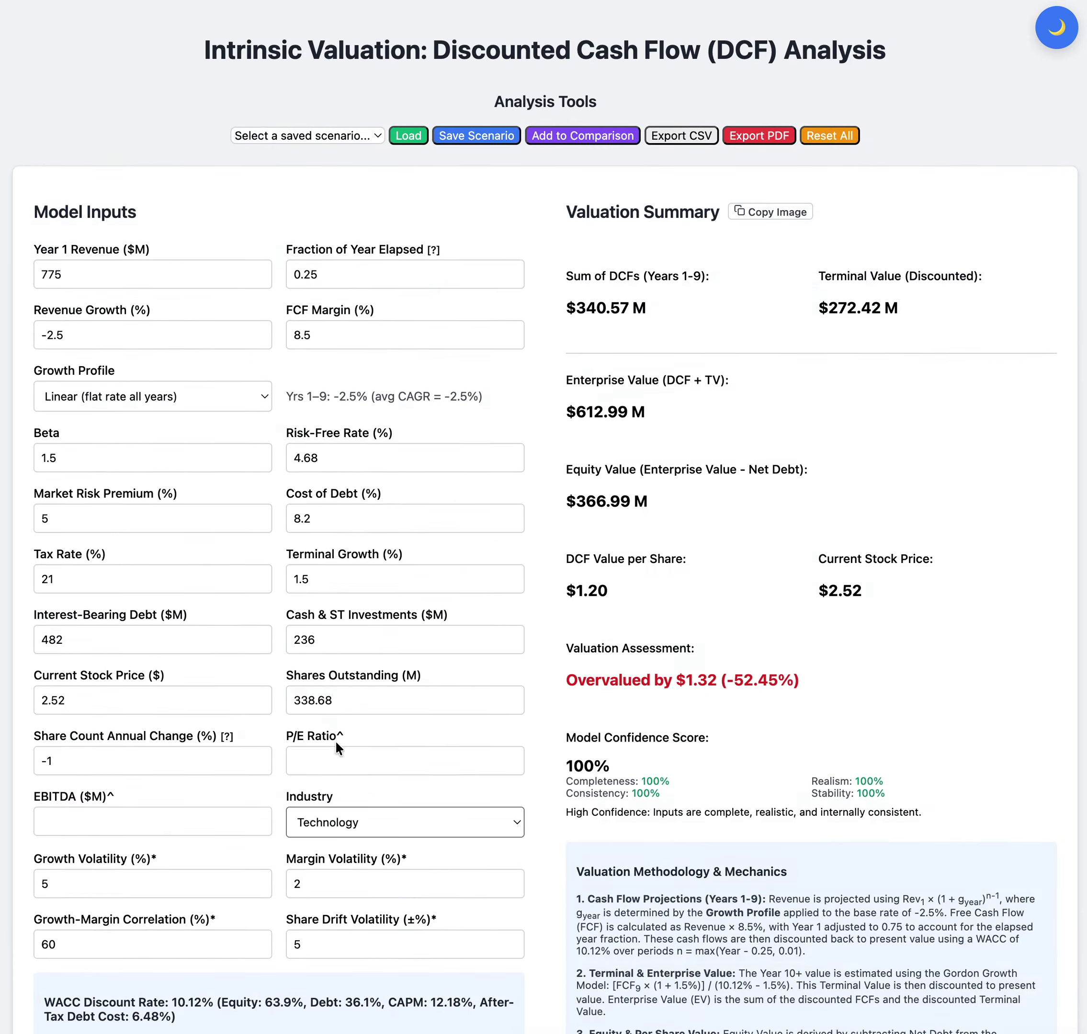
left_click(114, 325)
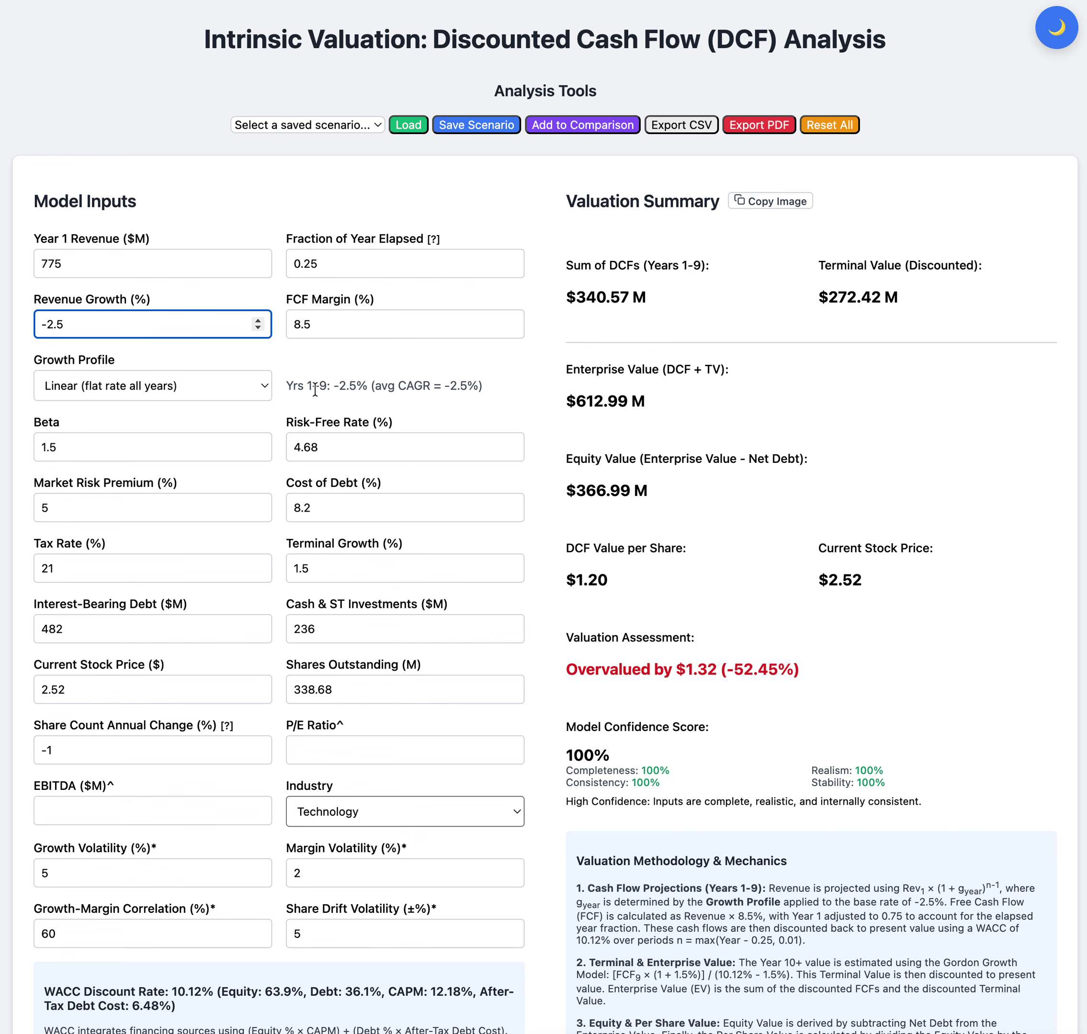
scroll(568, 444, "down", 20)
scroll(544, 456, "down", 3)
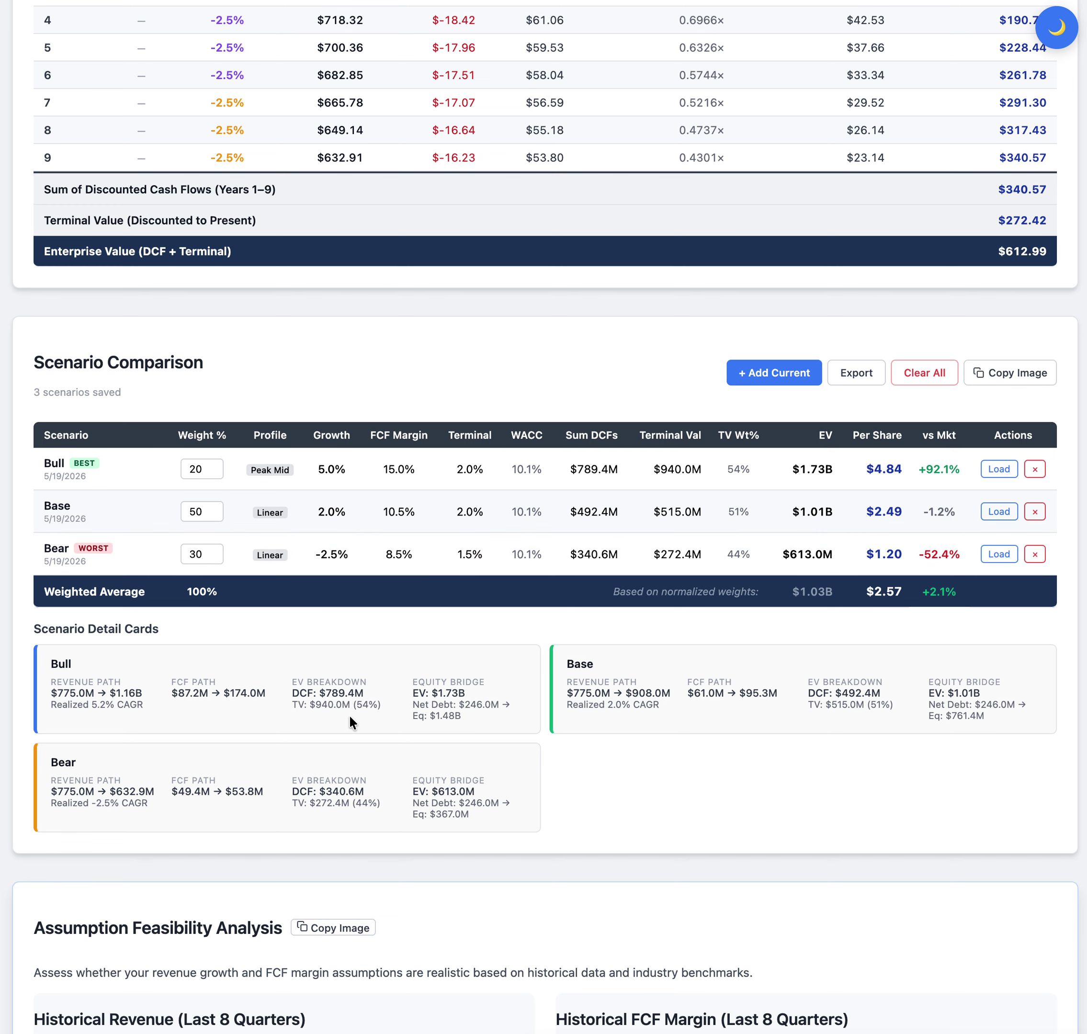
scroll(348, 714, "up", 20)
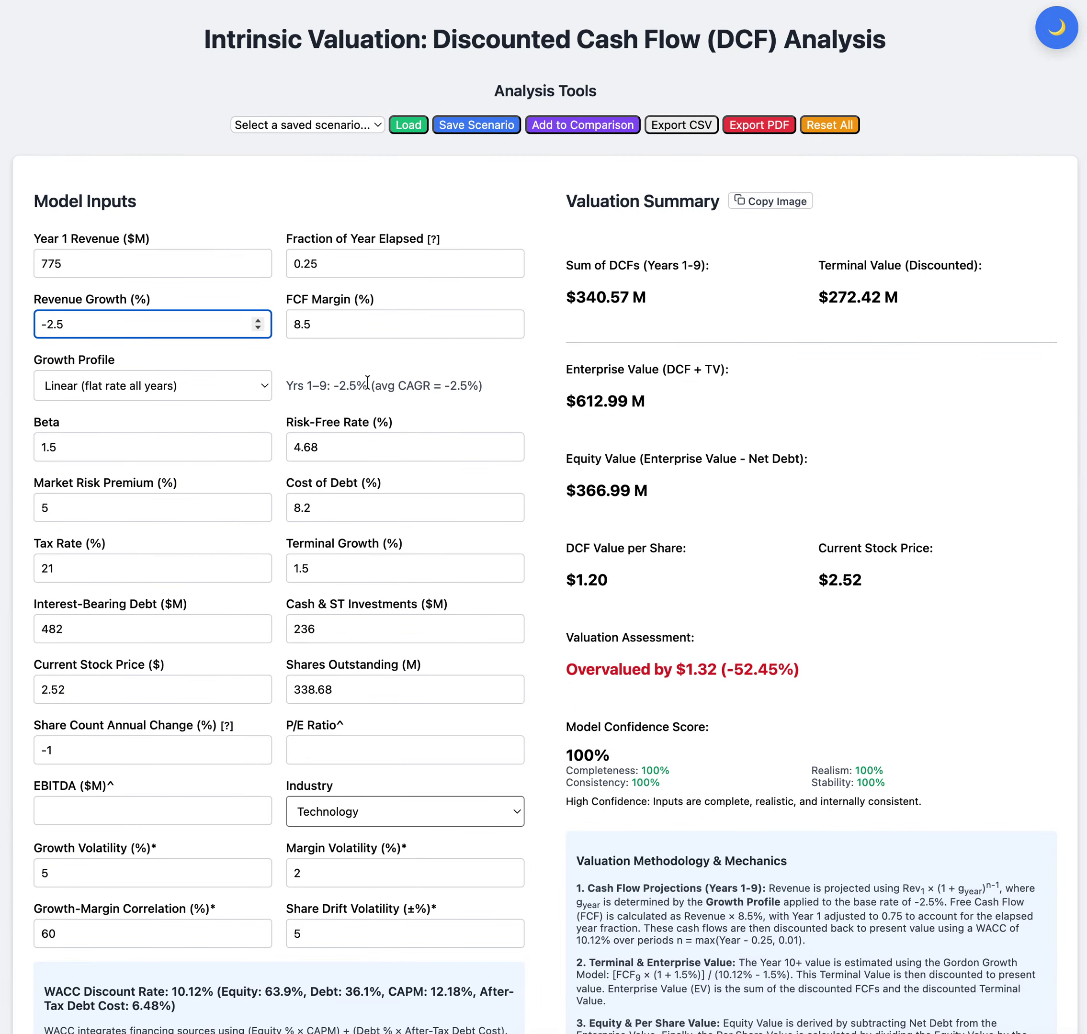
left_click(368, 383)
scroll(581, 525, "down", 15)
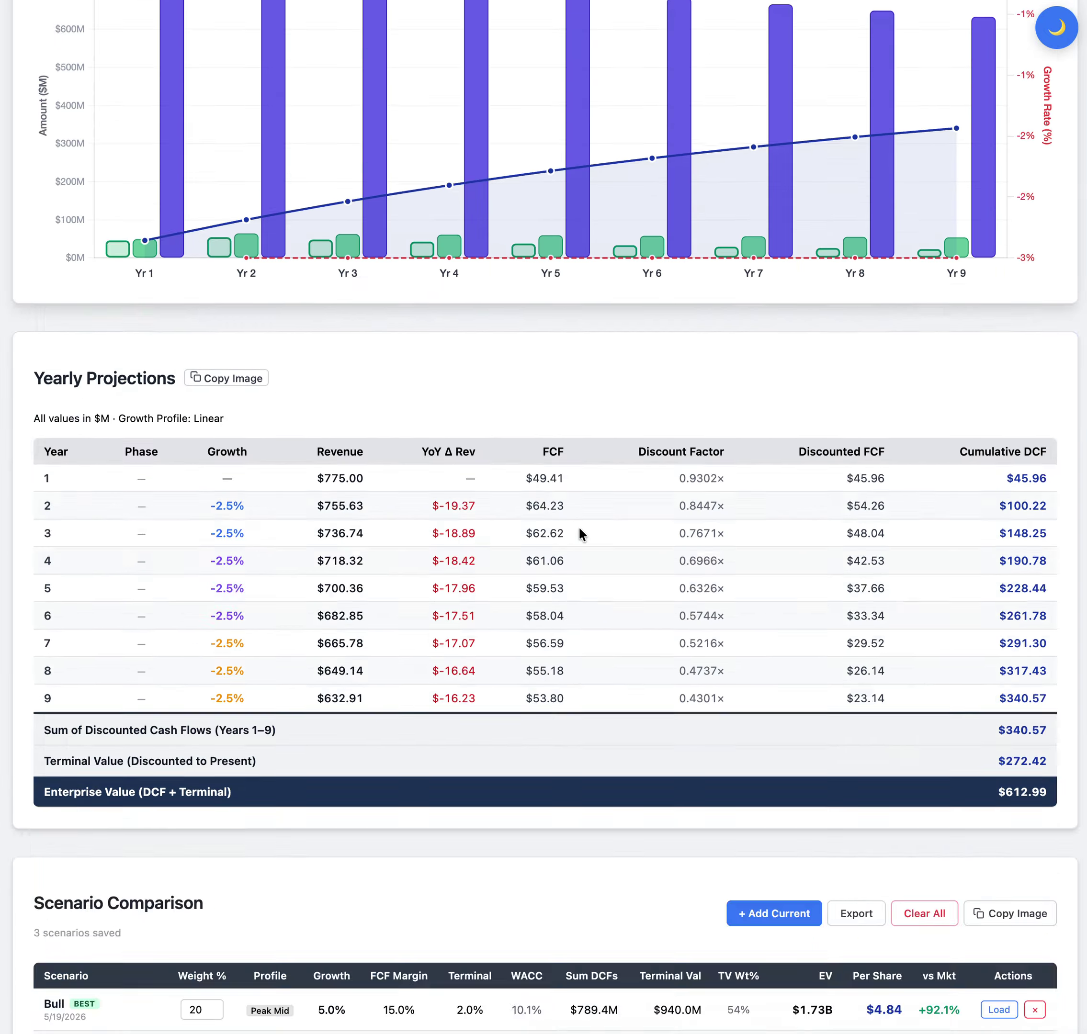
scroll(579, 526, "down", 15)
scroll(579, 526, "up", 10)
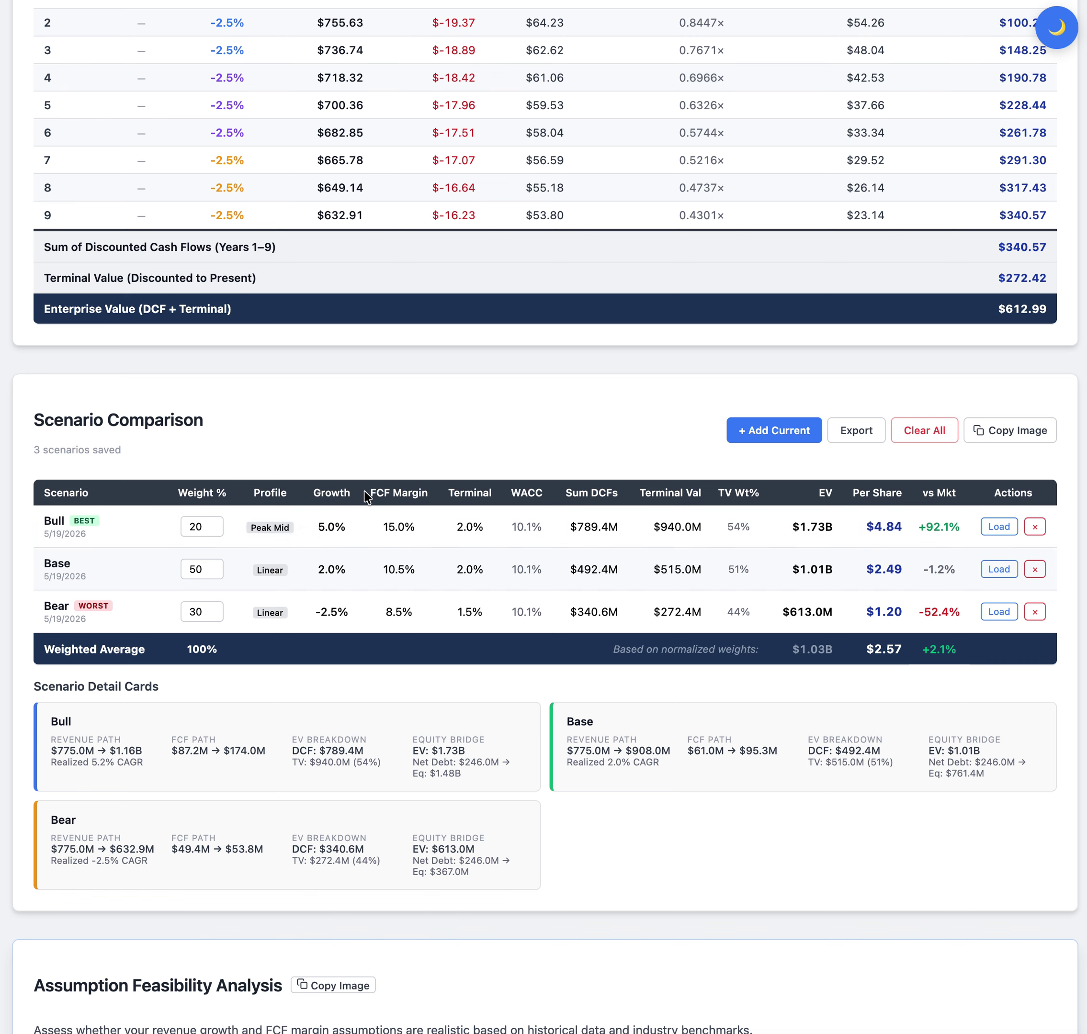
- Load the Base scenario into the model and look through its reverse DCF, risk and sensitivity analyses
left_click(1001, 569)
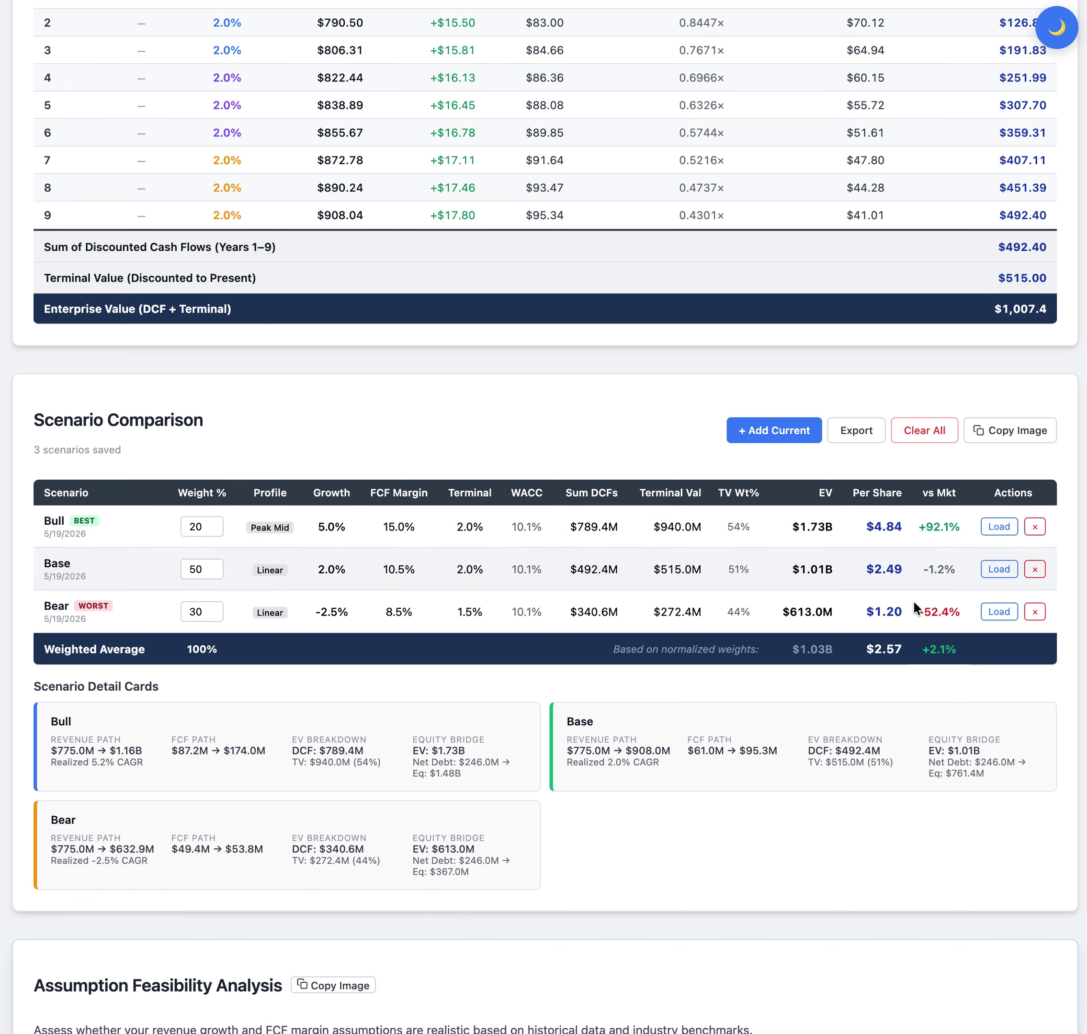
scroll(749, 631, "down", 20)
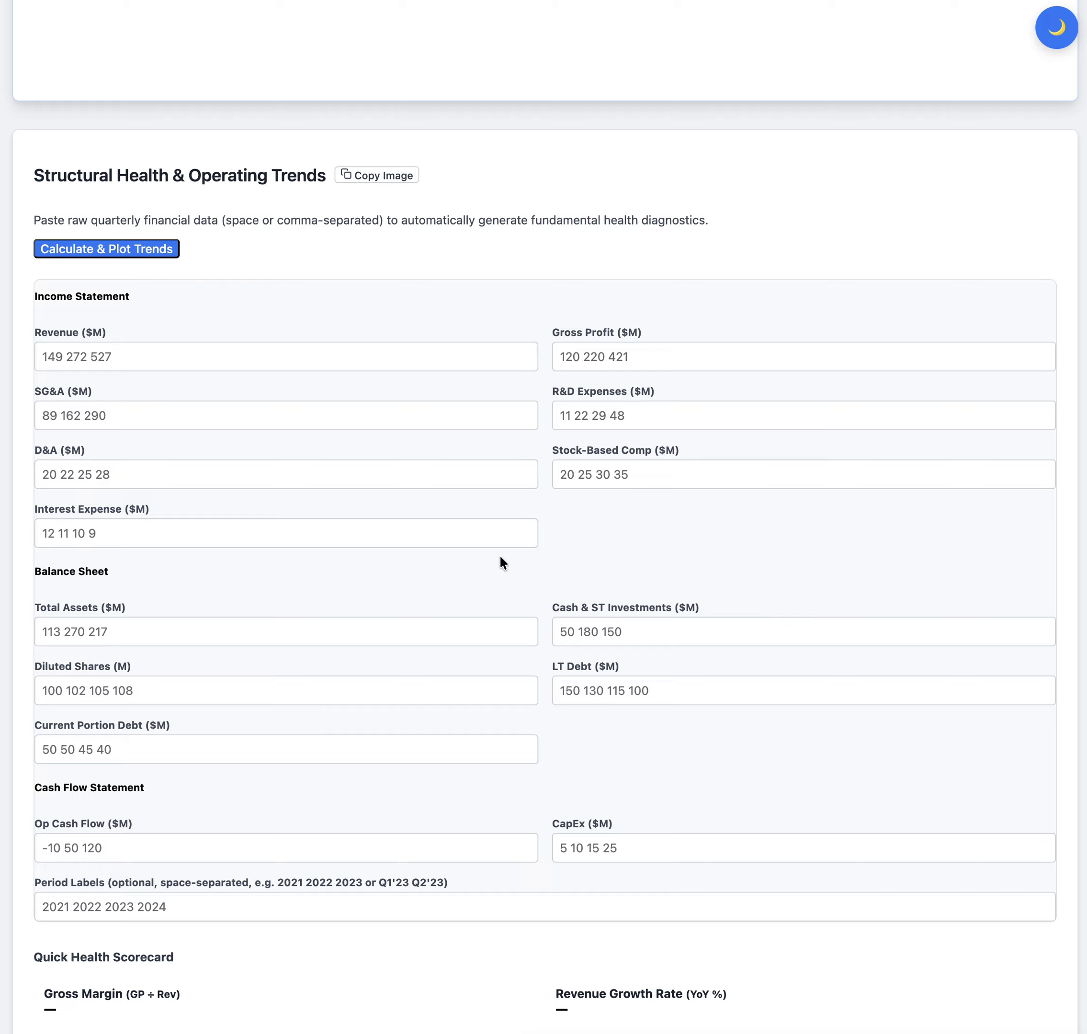
scroll(502, 559, "down", 20)
scroll(504, 557, "up", 10)
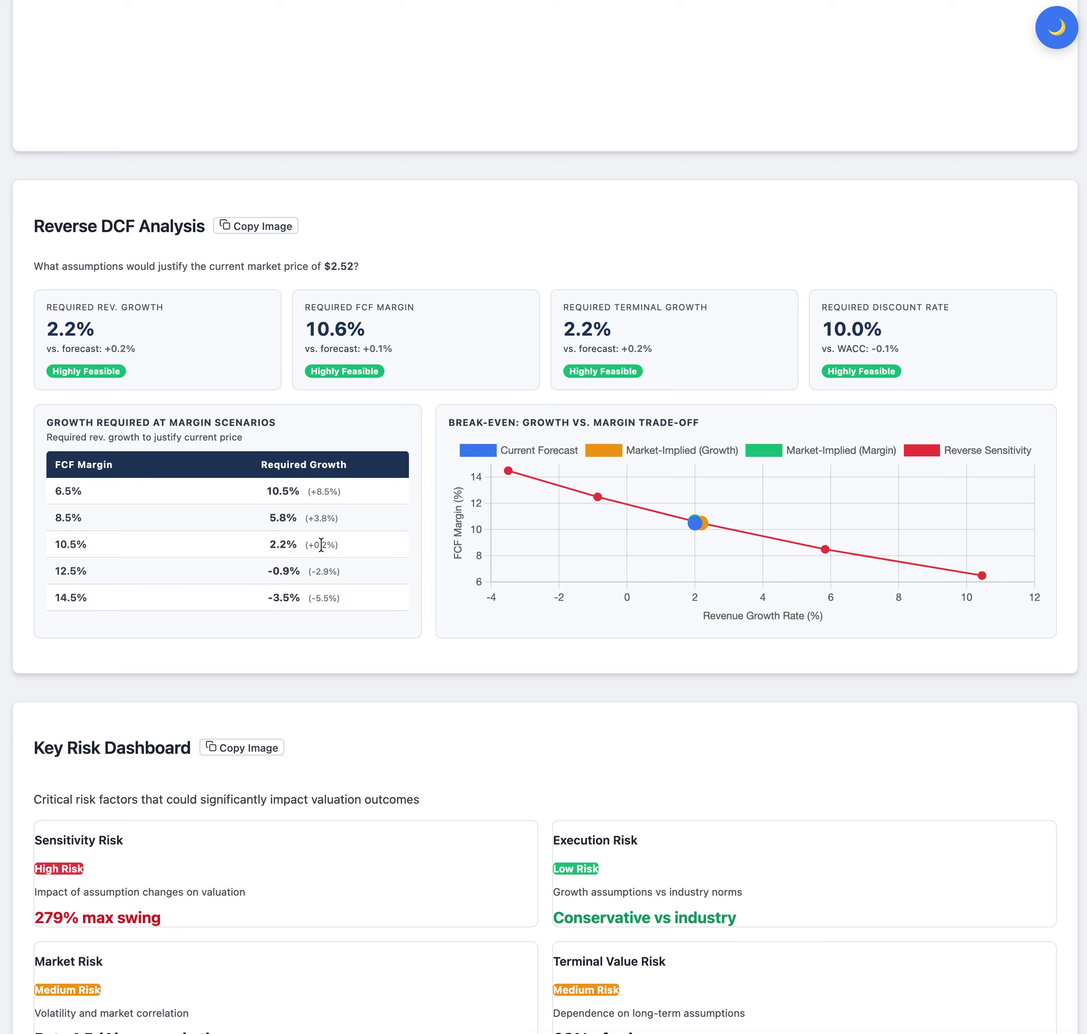
scroll(370, 589, "down", 20)
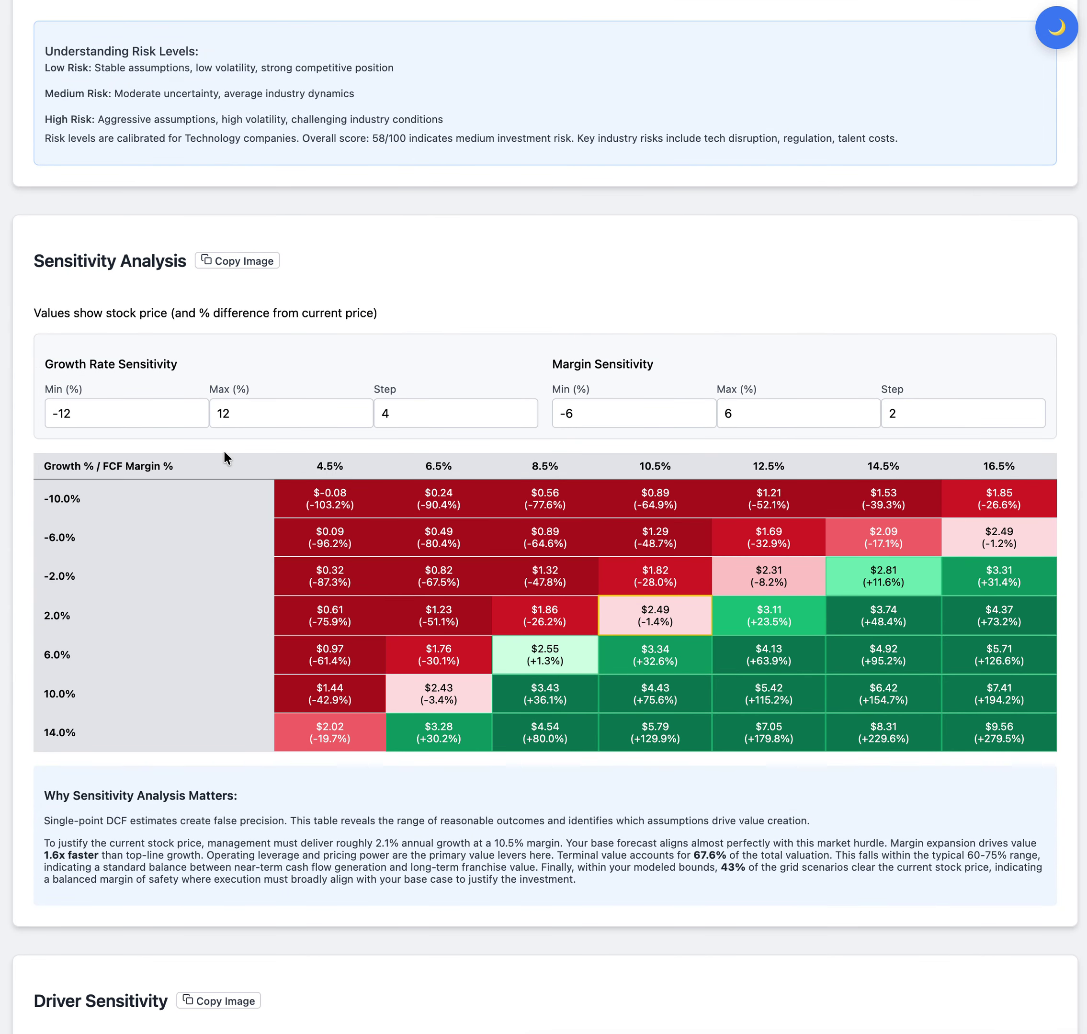
- Set the step to 1 for both the growth rate and the margin in the Sensitivity Analysis
left_click(523, 418)
left_click(524, 418)
left_click(523, 417)
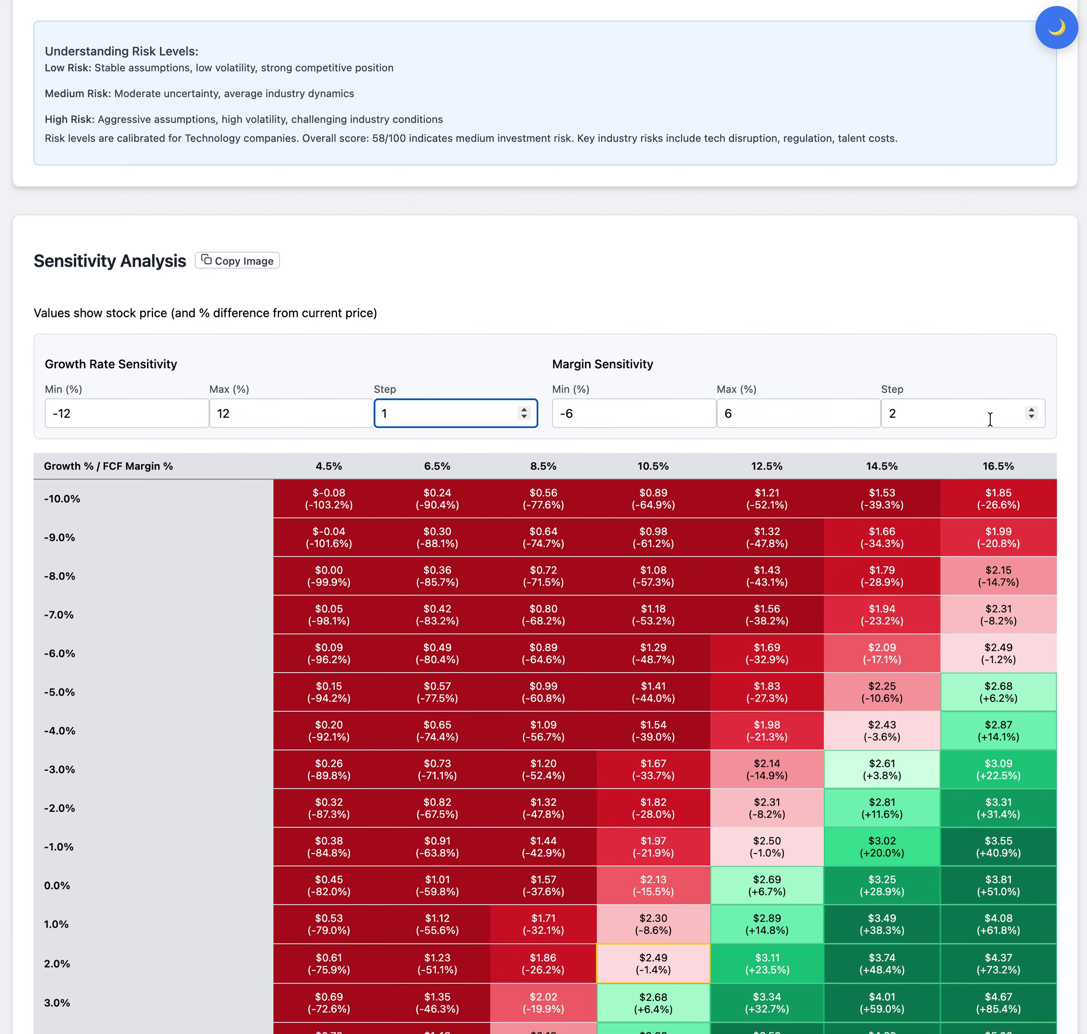
left_click(1031, 417)
left_click(1029, 417)
- Set the growth rate sensitivity range to a minimum of -6% and a maximum of 6%
left_click(105, 410)
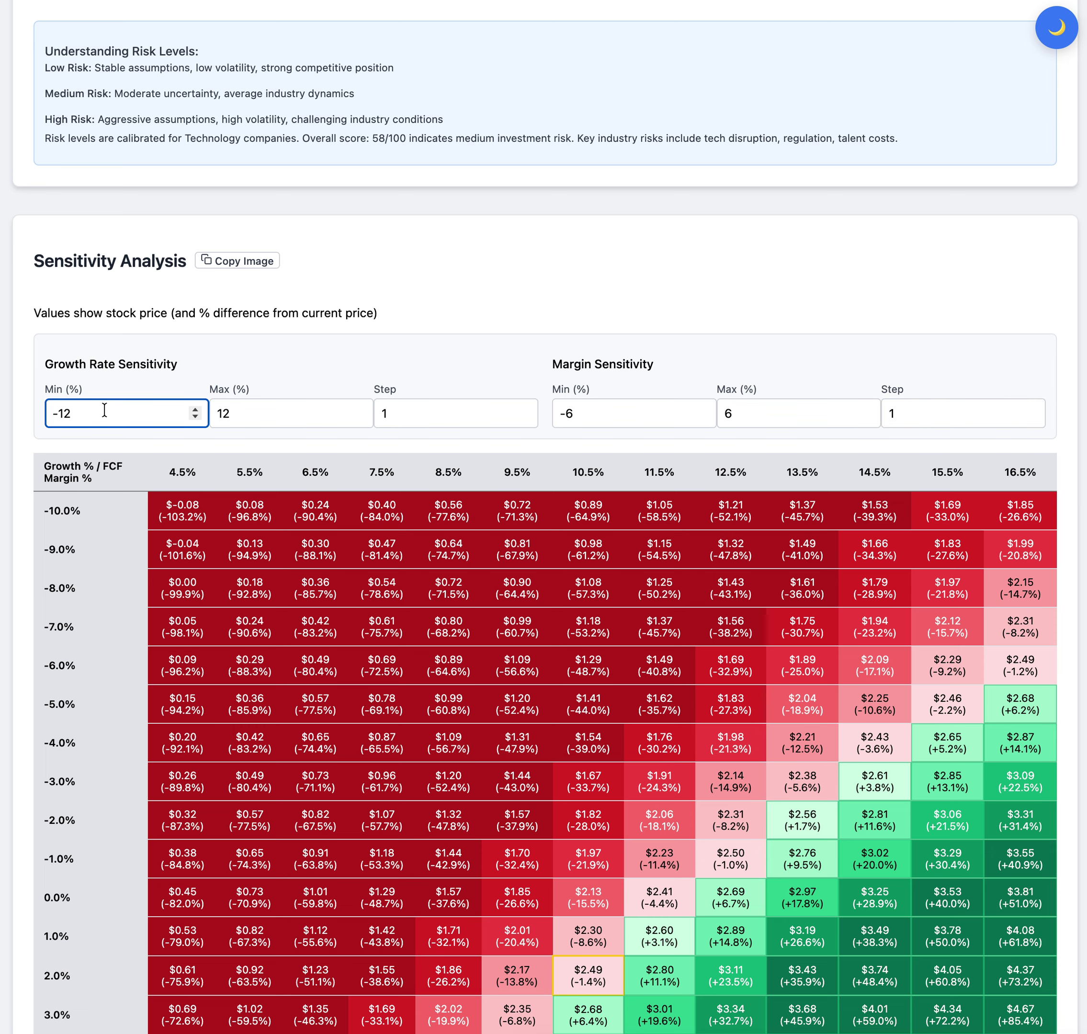
key("BackSpace")
key("BackSpace")
type("6")
key("Tab")
type("6")
key("Tab")
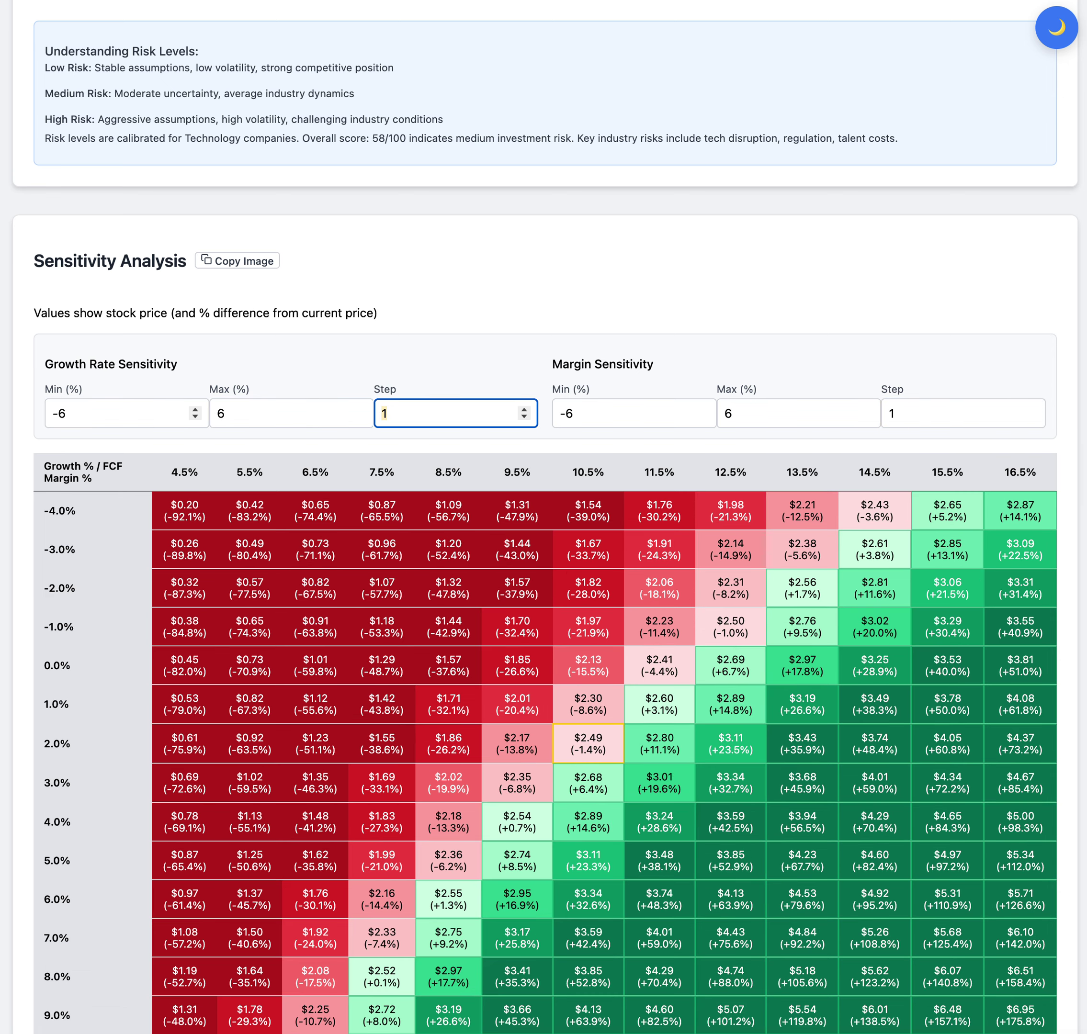
key("Tab")
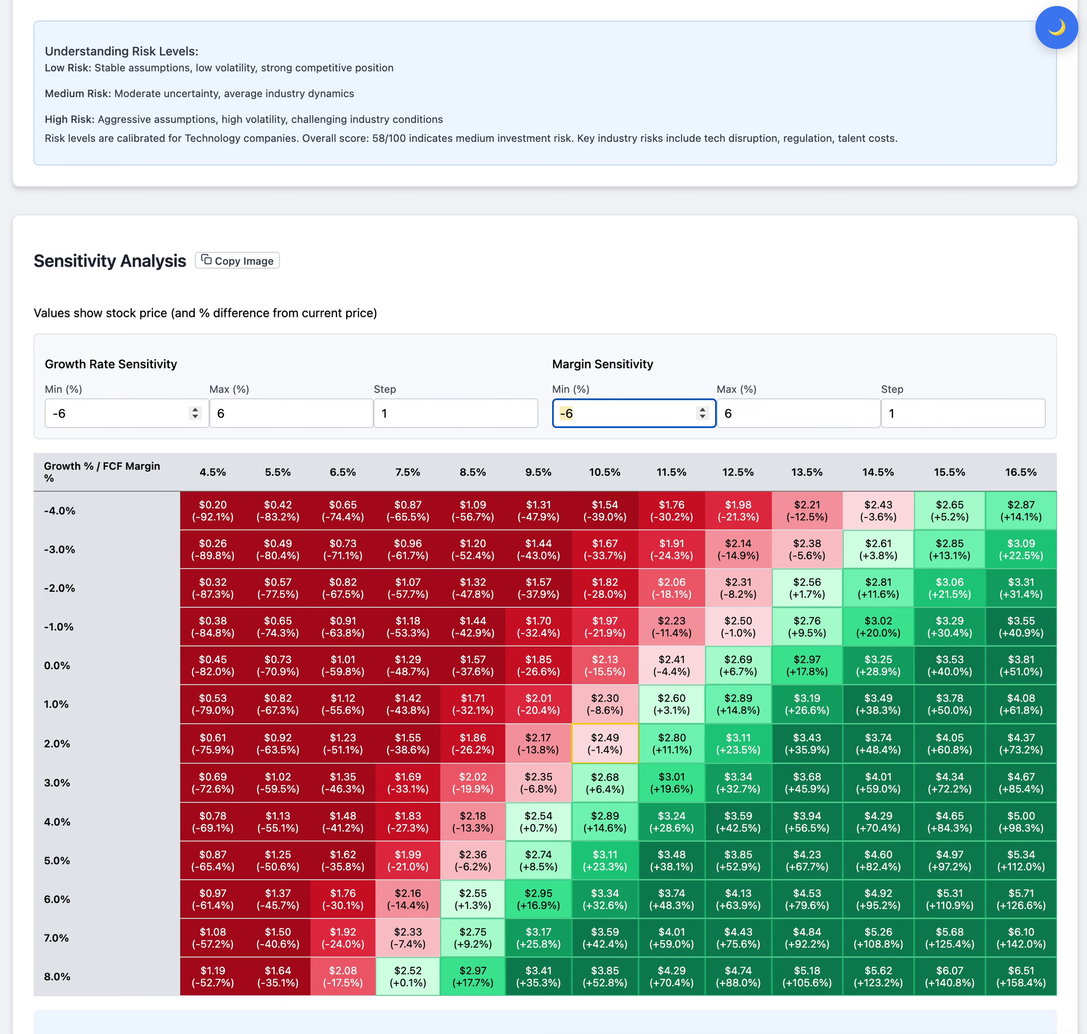
left_click(480, 646)
scroll(576, 664, "down", 3)
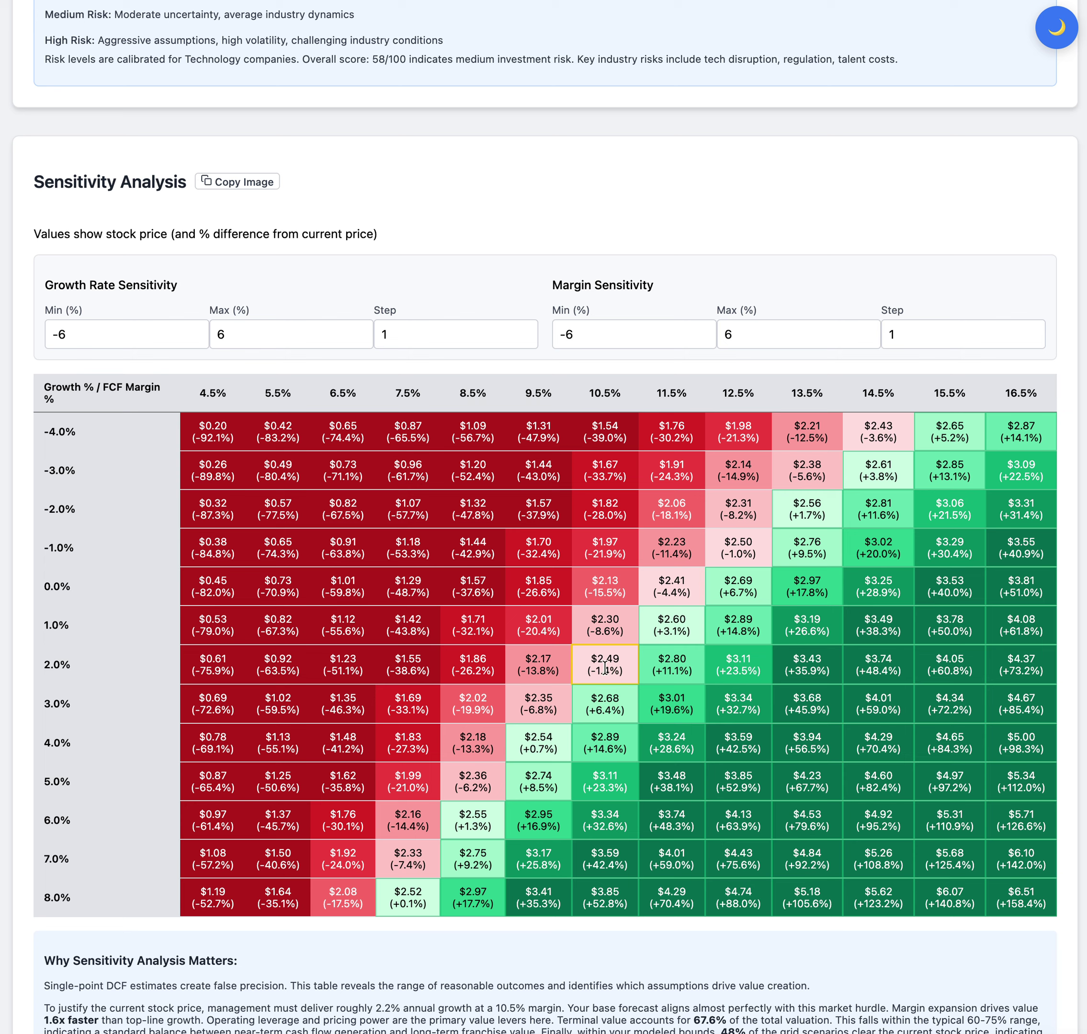
- Narrow the growth rate sensitivity range to a minimum of -4% and a maximum of 4%
left_click(432, 332)
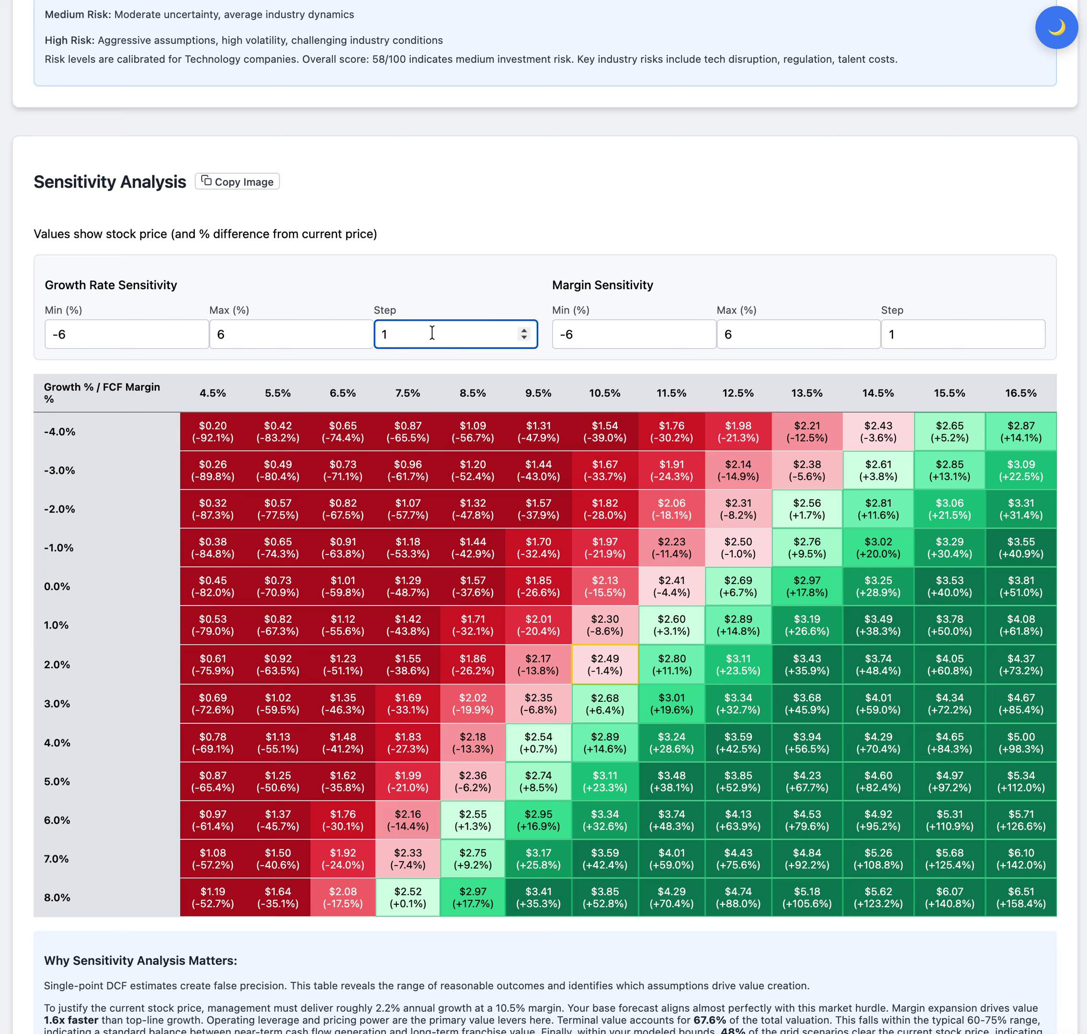
left_click(134, 336)
key("BackSpace")
type("4")
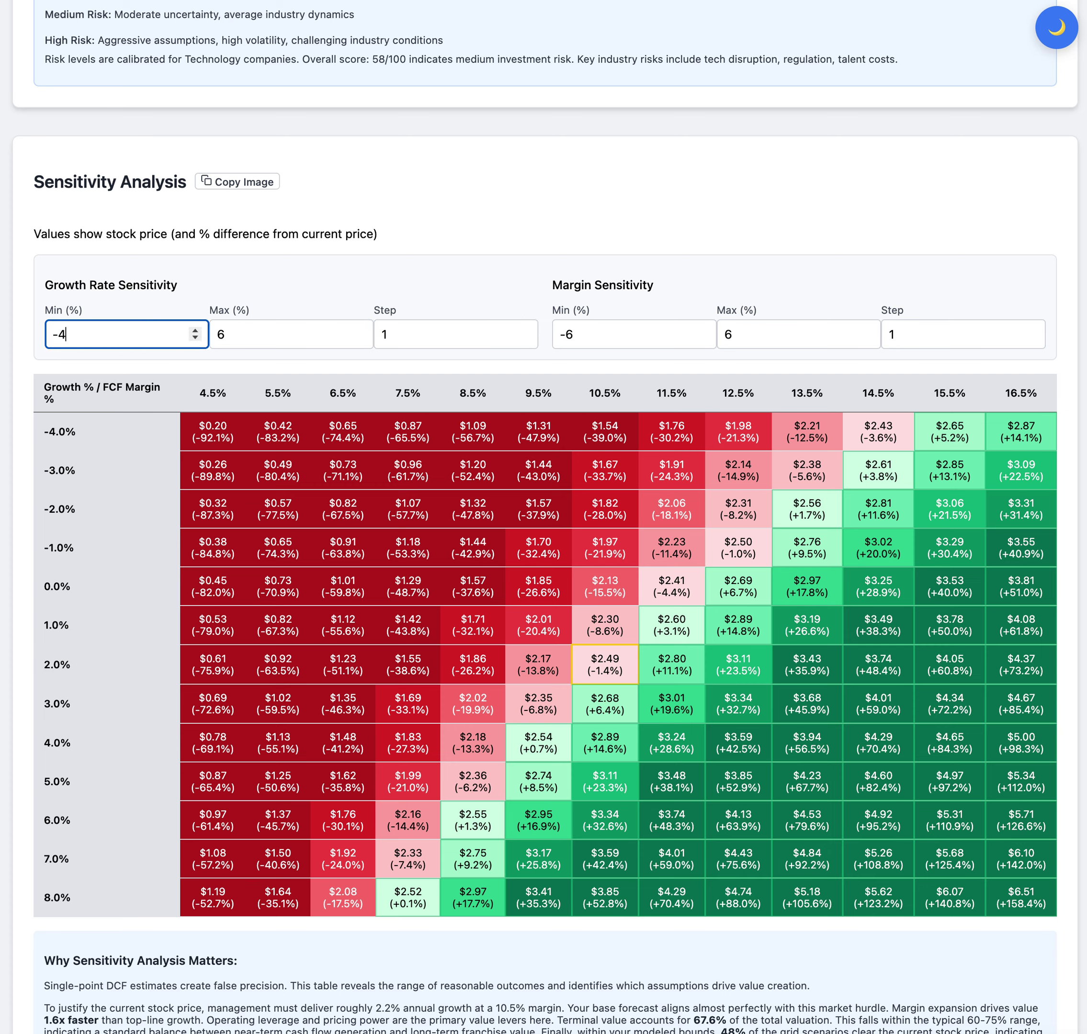
key("Tab")
type("44")
key("BackSpace")
key("Tab")
key("Tab")
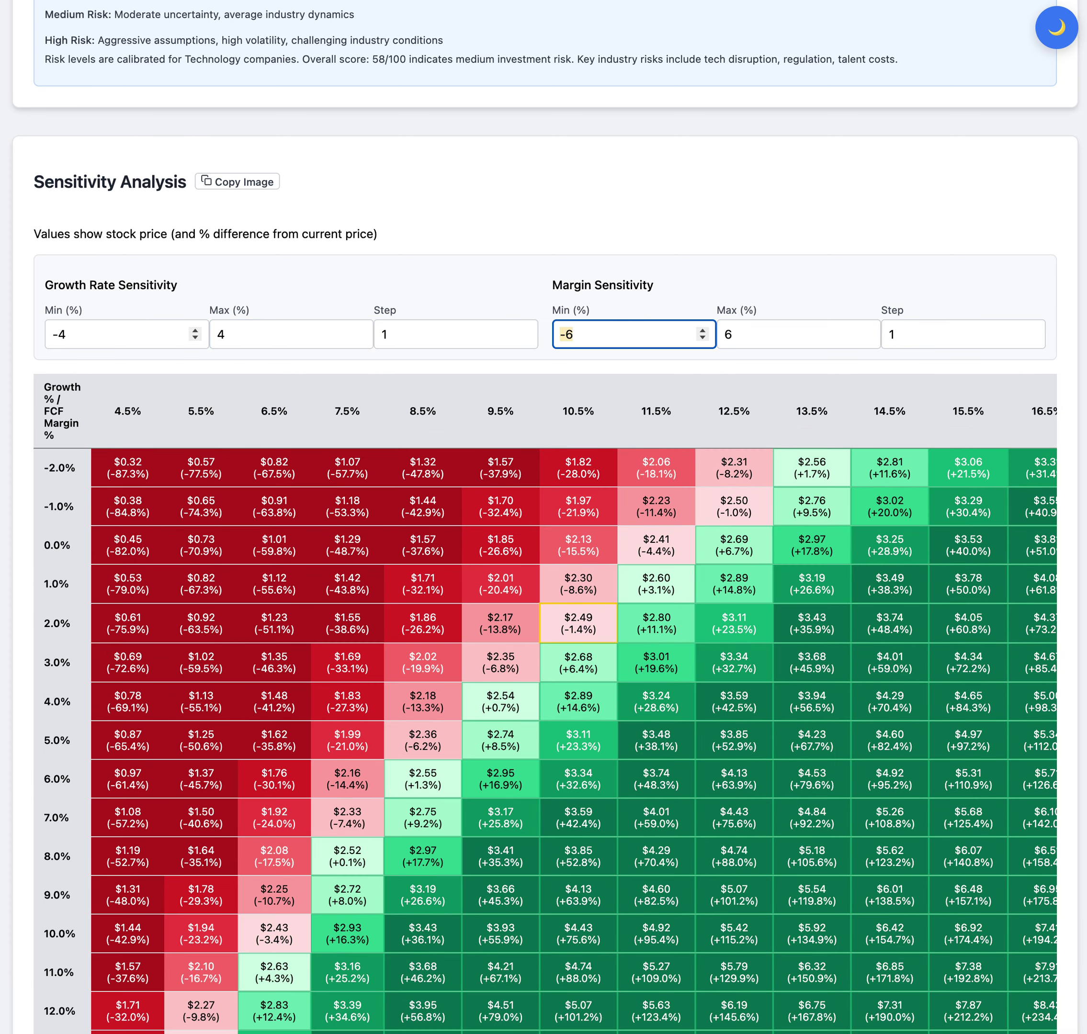
- Set the margin sensitivity range to a minimum of -4% and a maximum of 4%
type("-4")
key("Tab")
type("4")
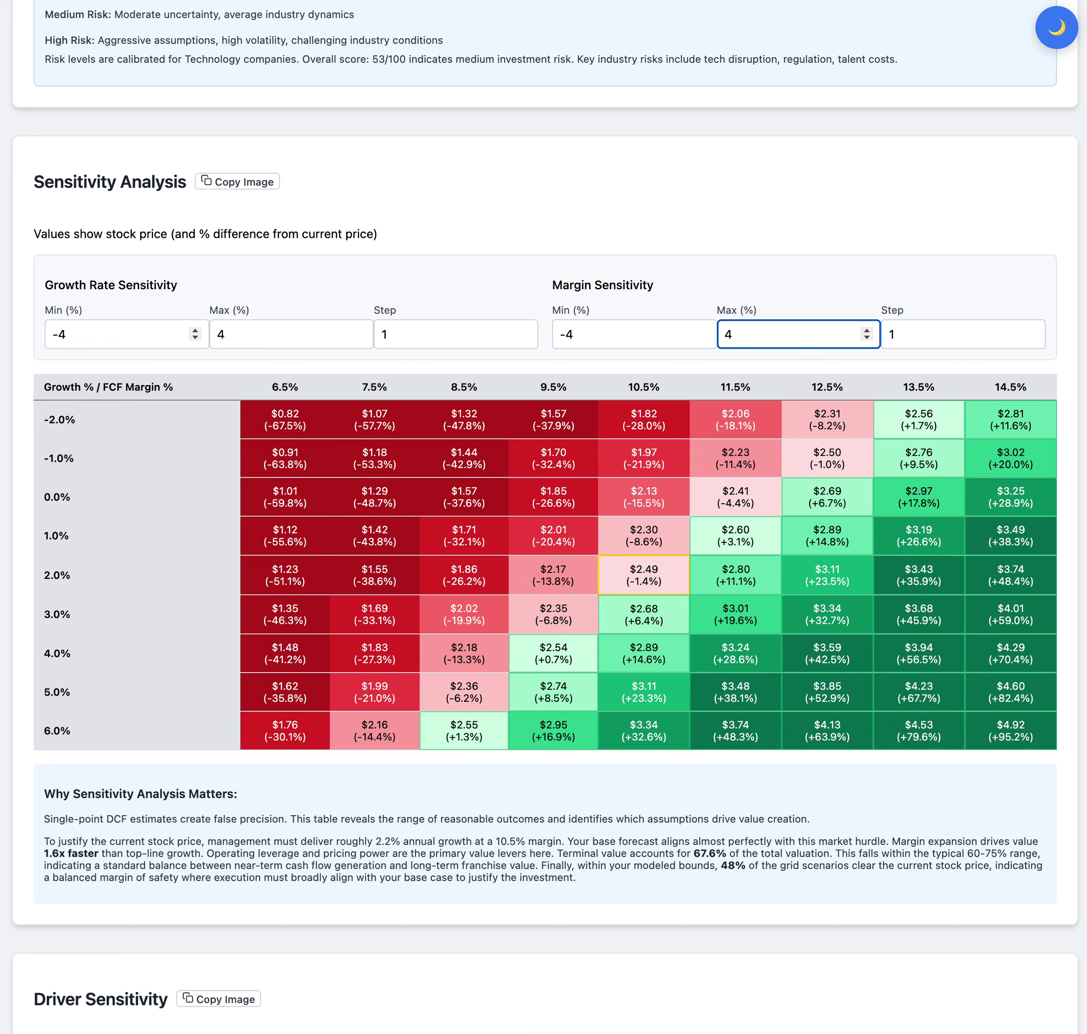
left_click(344, 657)
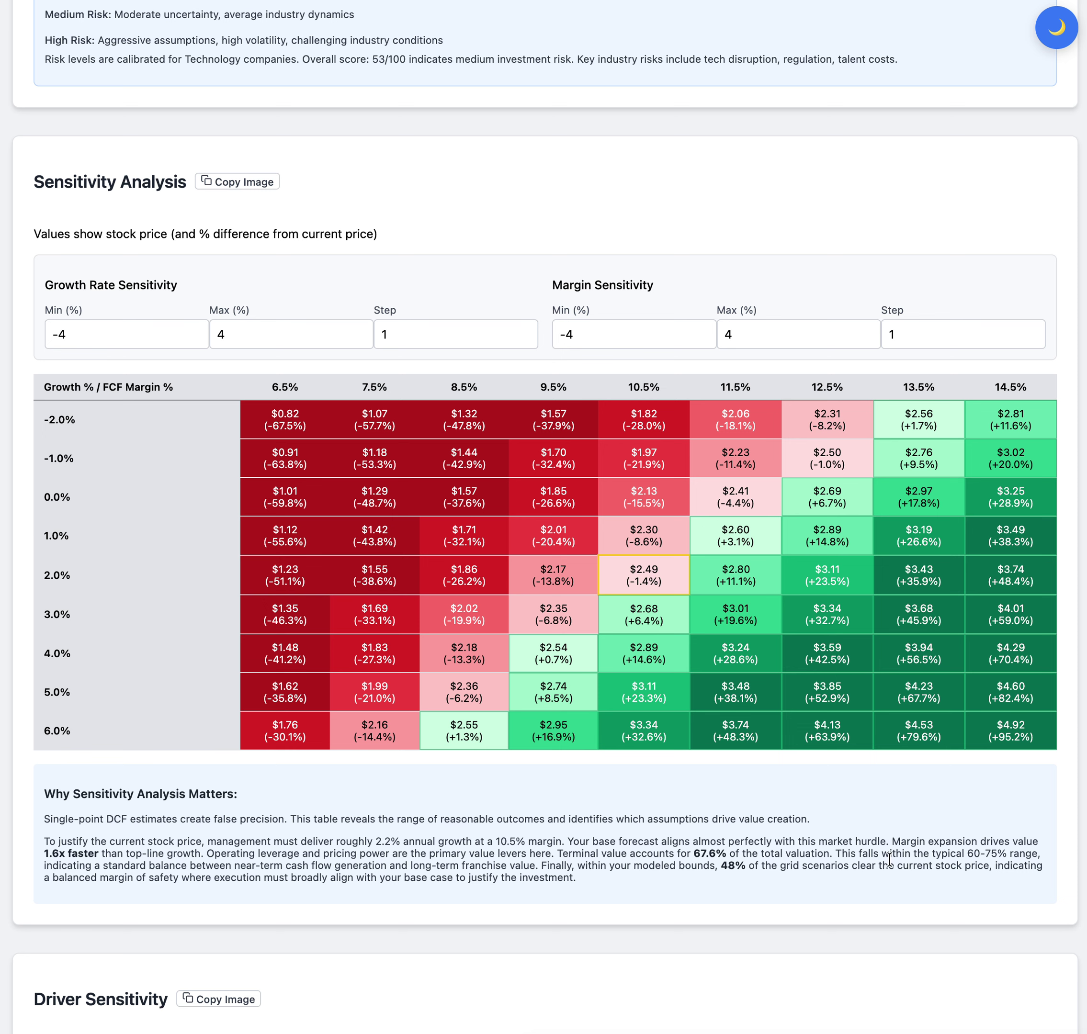
- Read the margin expansion note under the sensitivity table, and look over the Driver Sensitivity chart and its driver table
left_click_drag(893, 842, 218, 852)
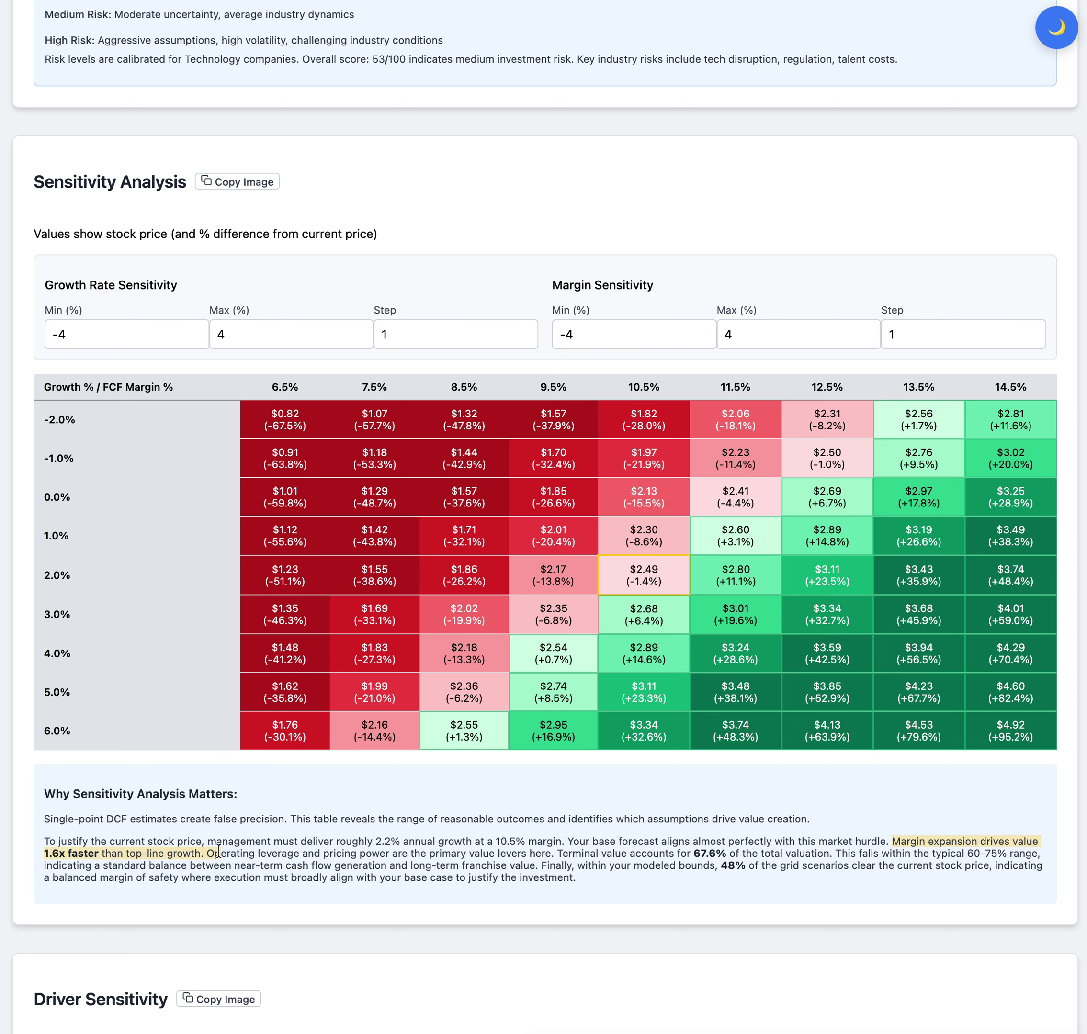
left_click(271, 842)
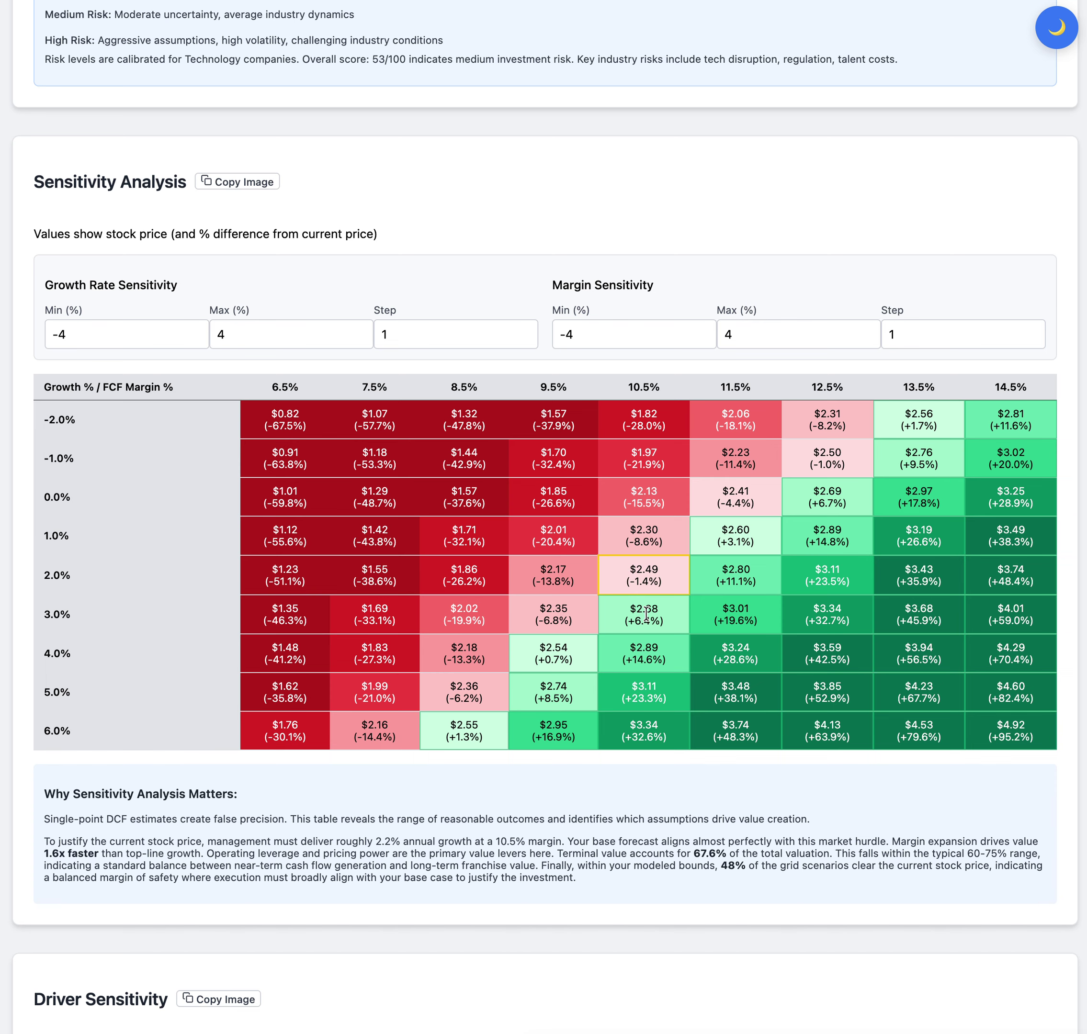
scroll(659, 705, "down", 10)
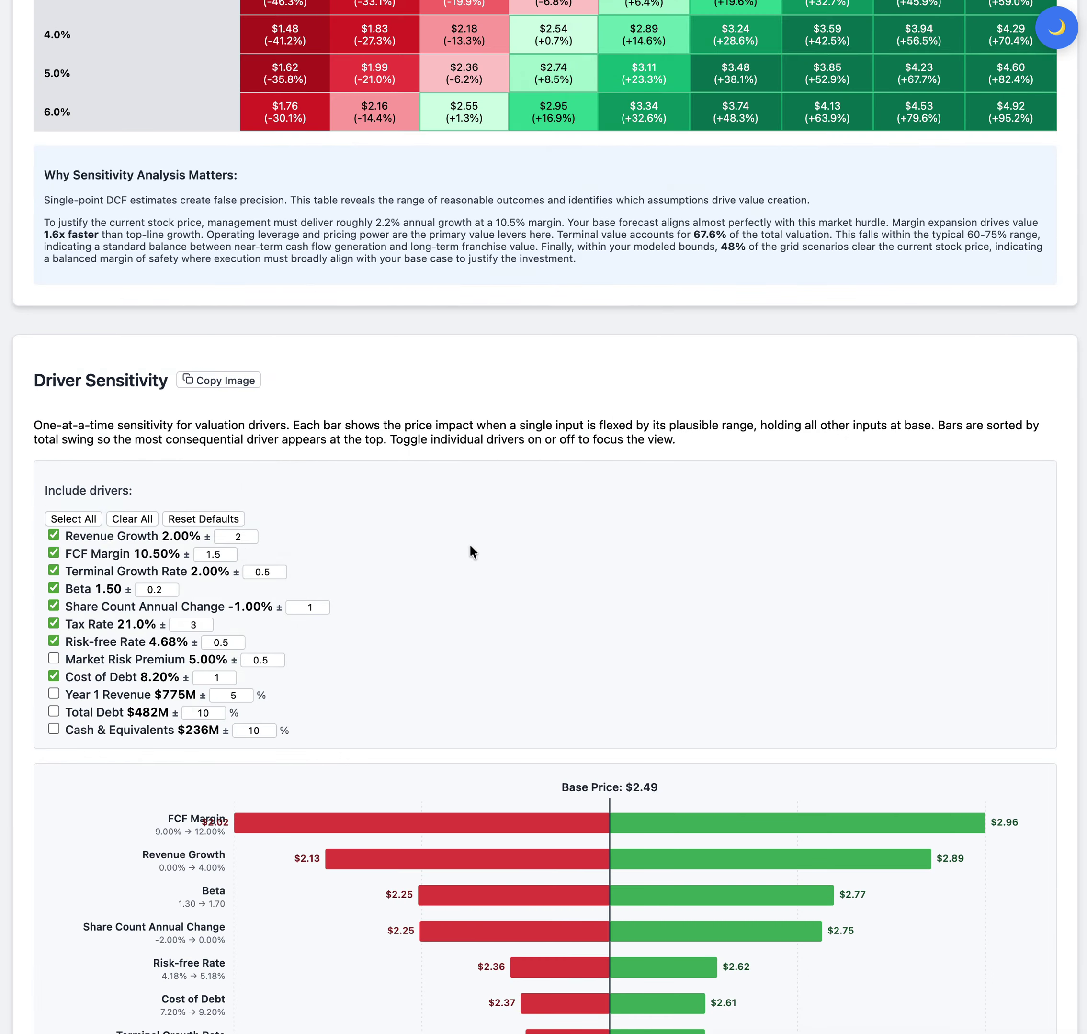
scroll(470, 542, "down", 6)
scroll(446, 428, "up", 1)
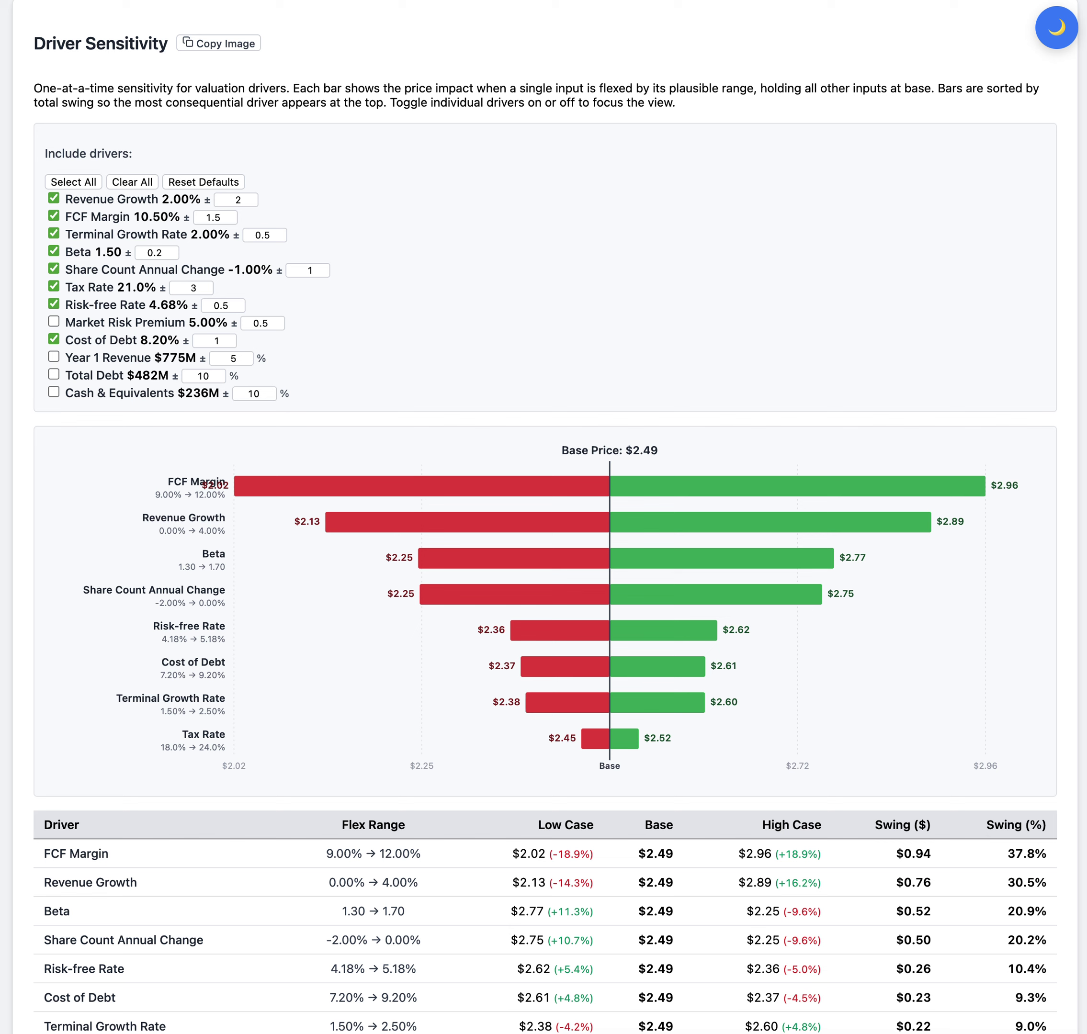
left_click(1073, 1)
left_click(949, 325)
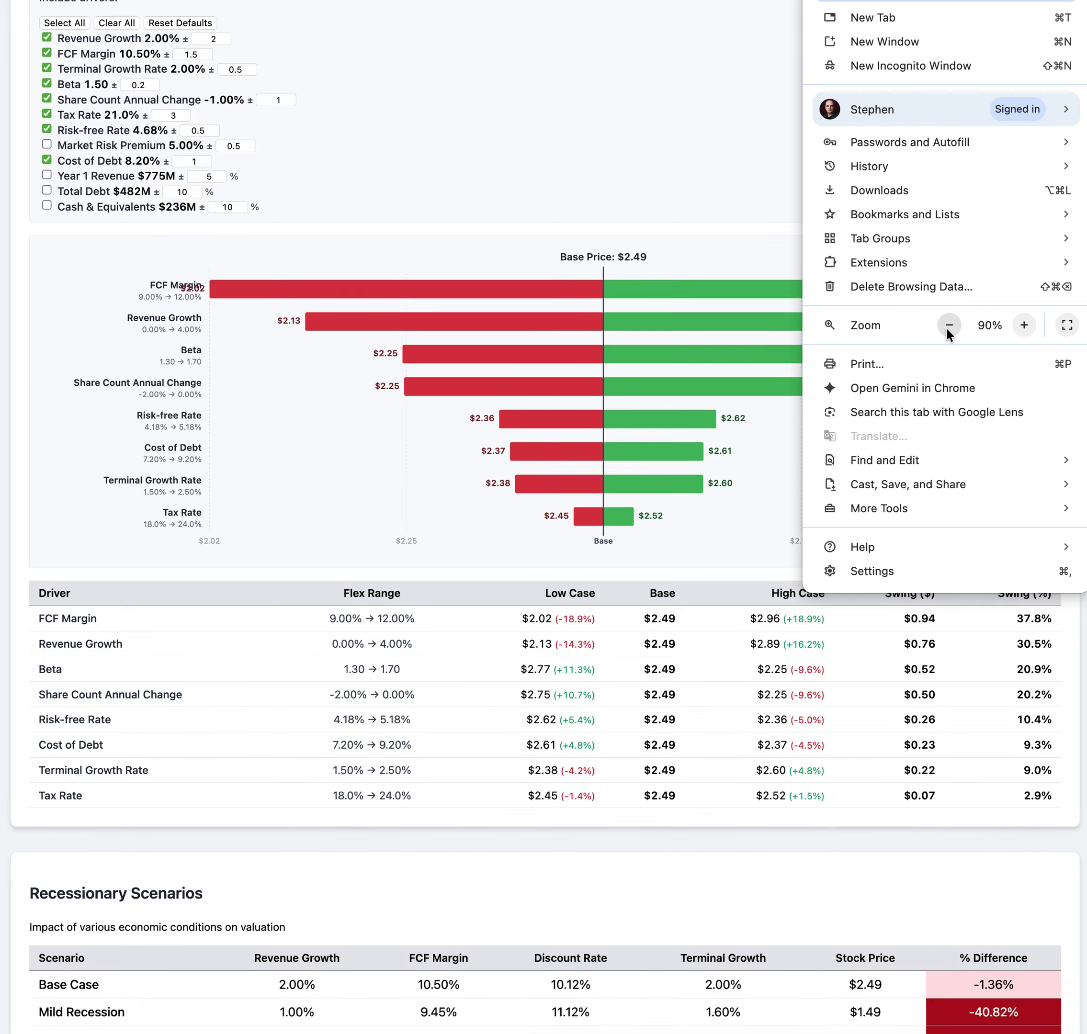
left_click(1009, 326)
left_click(1010, 325)
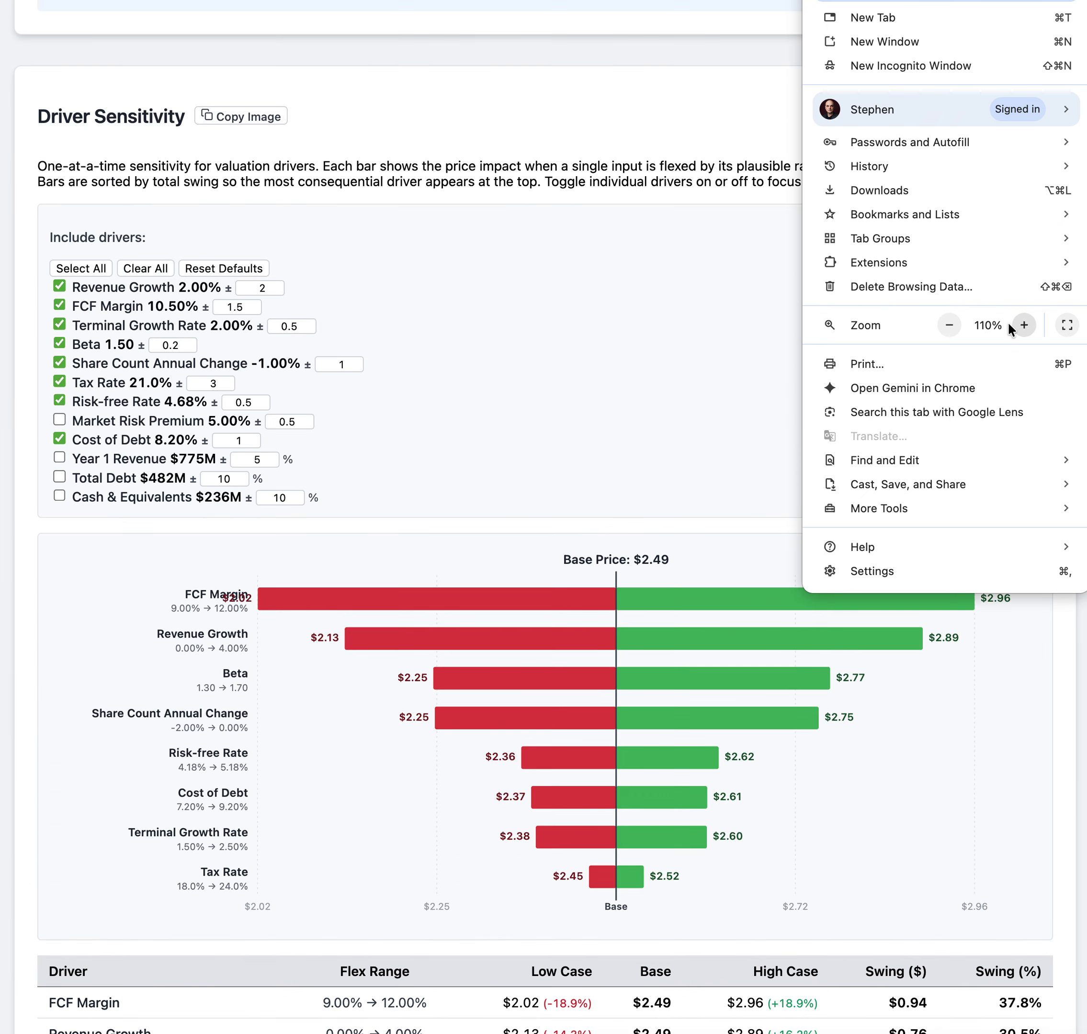
left_click(942, 326)
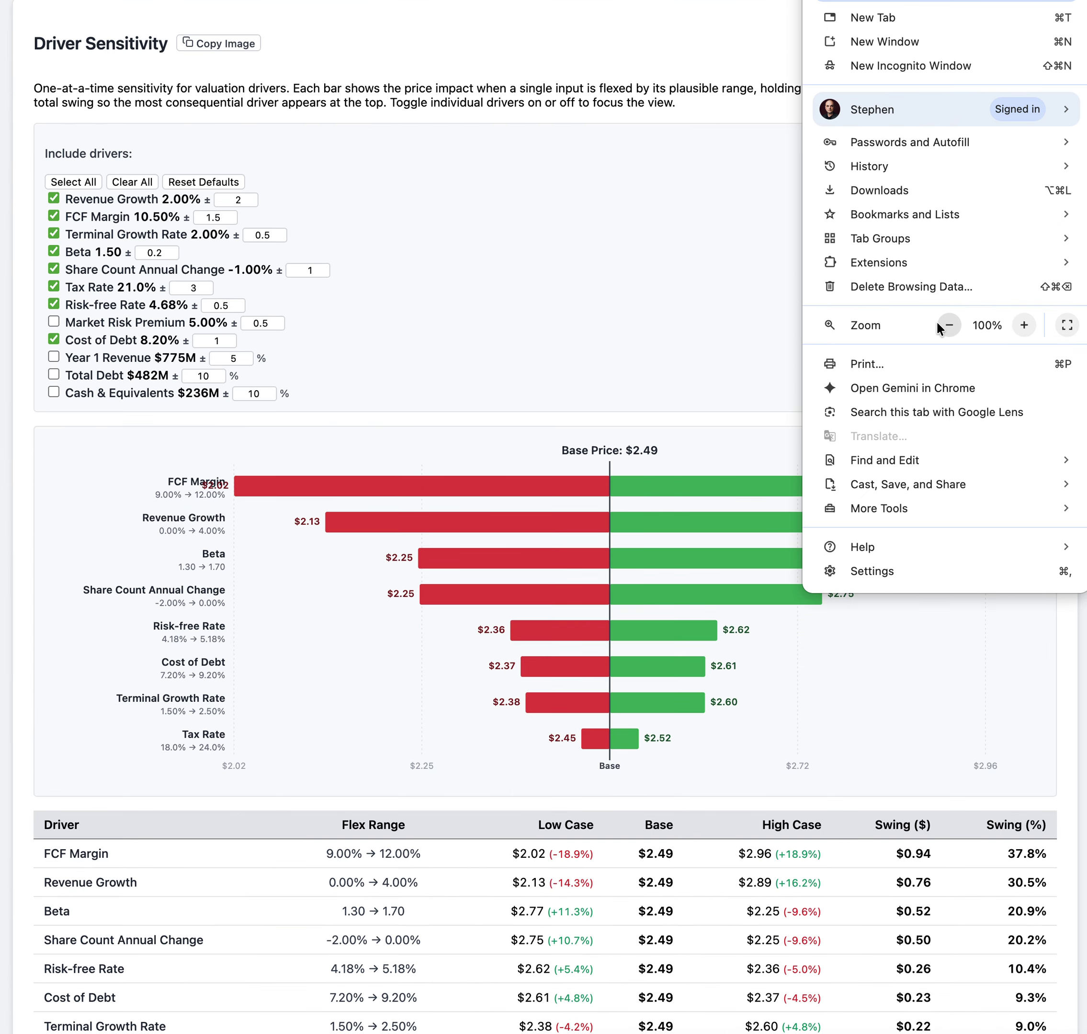
left_click(438, 317)
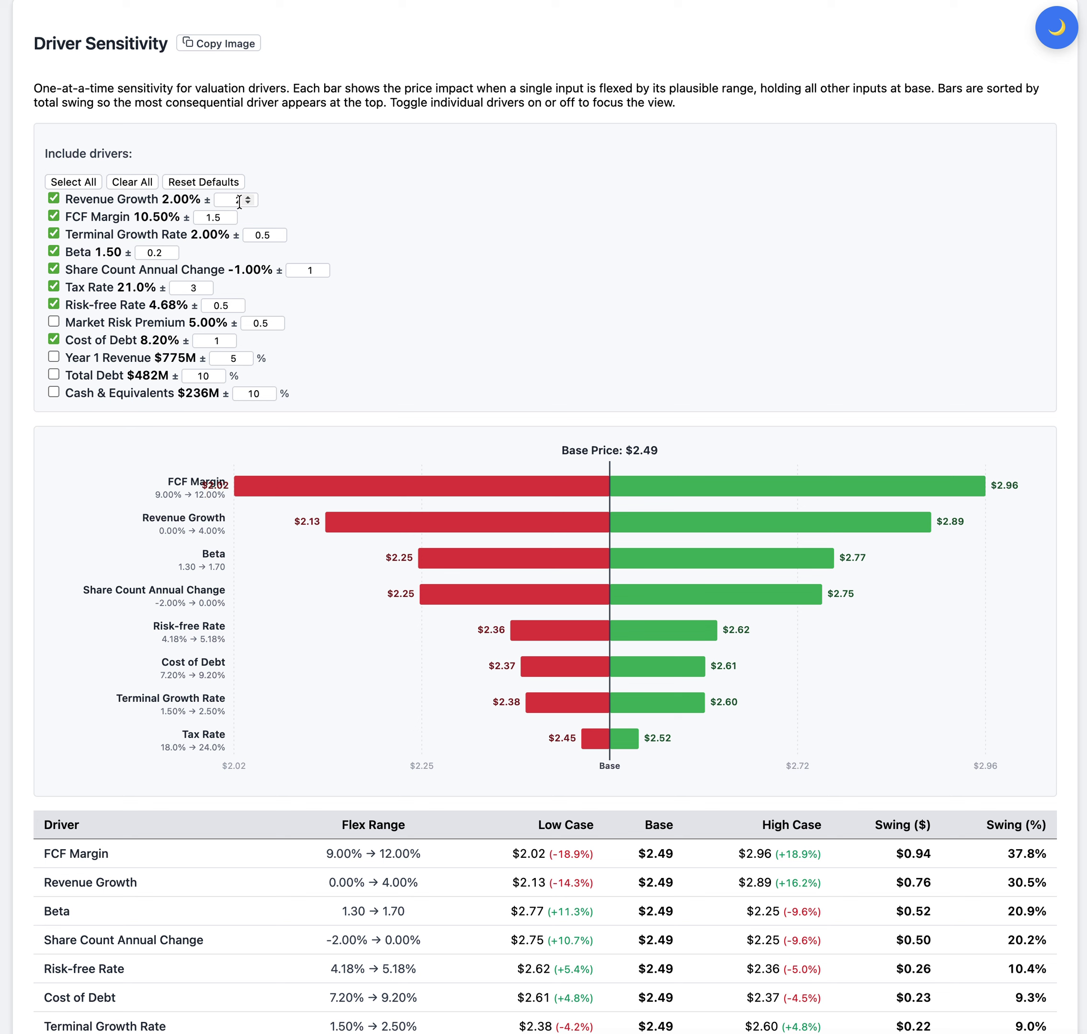
- Set the FCF Margin driver's flex to ±1 and include Year 1 Revenue among the sensitivity drivers
left_click(224, 221)
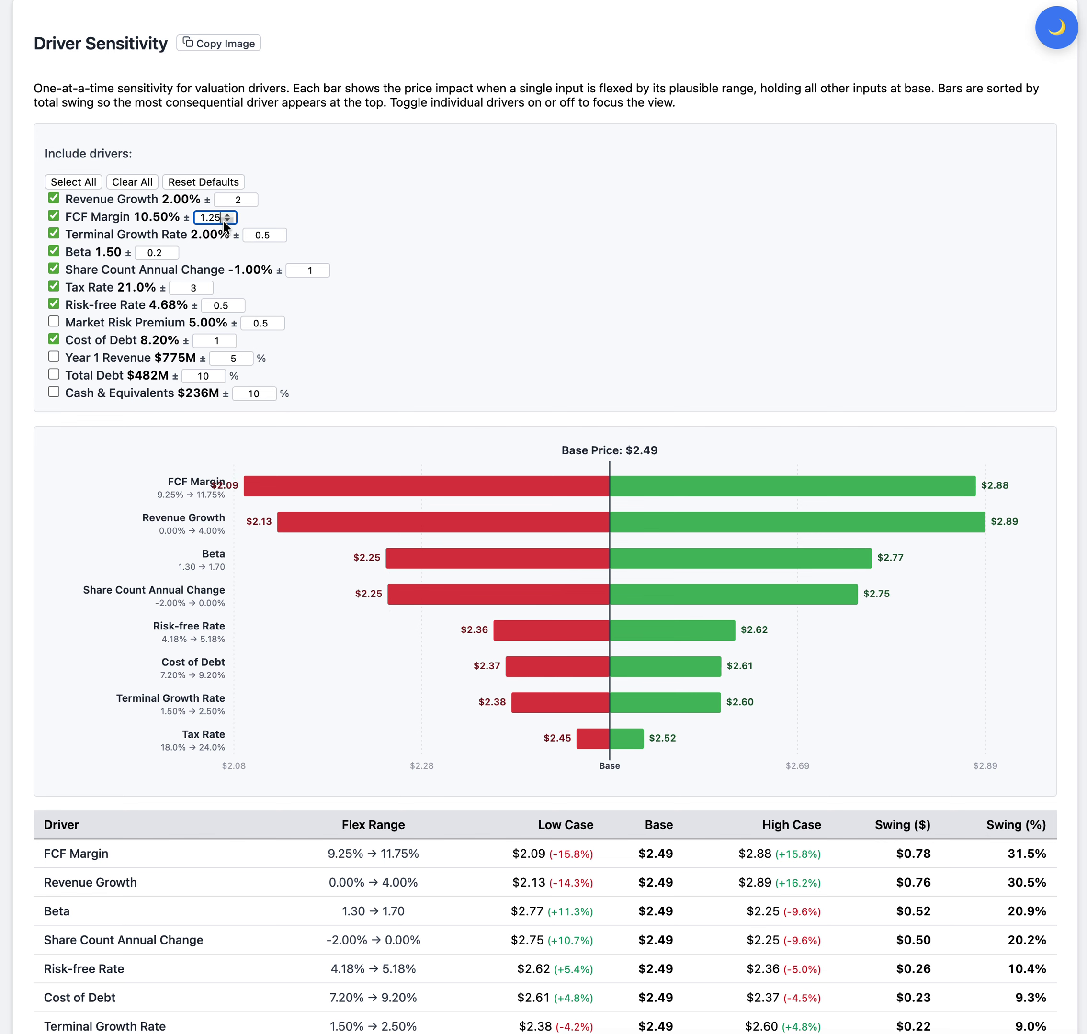
left_click(224, 221)
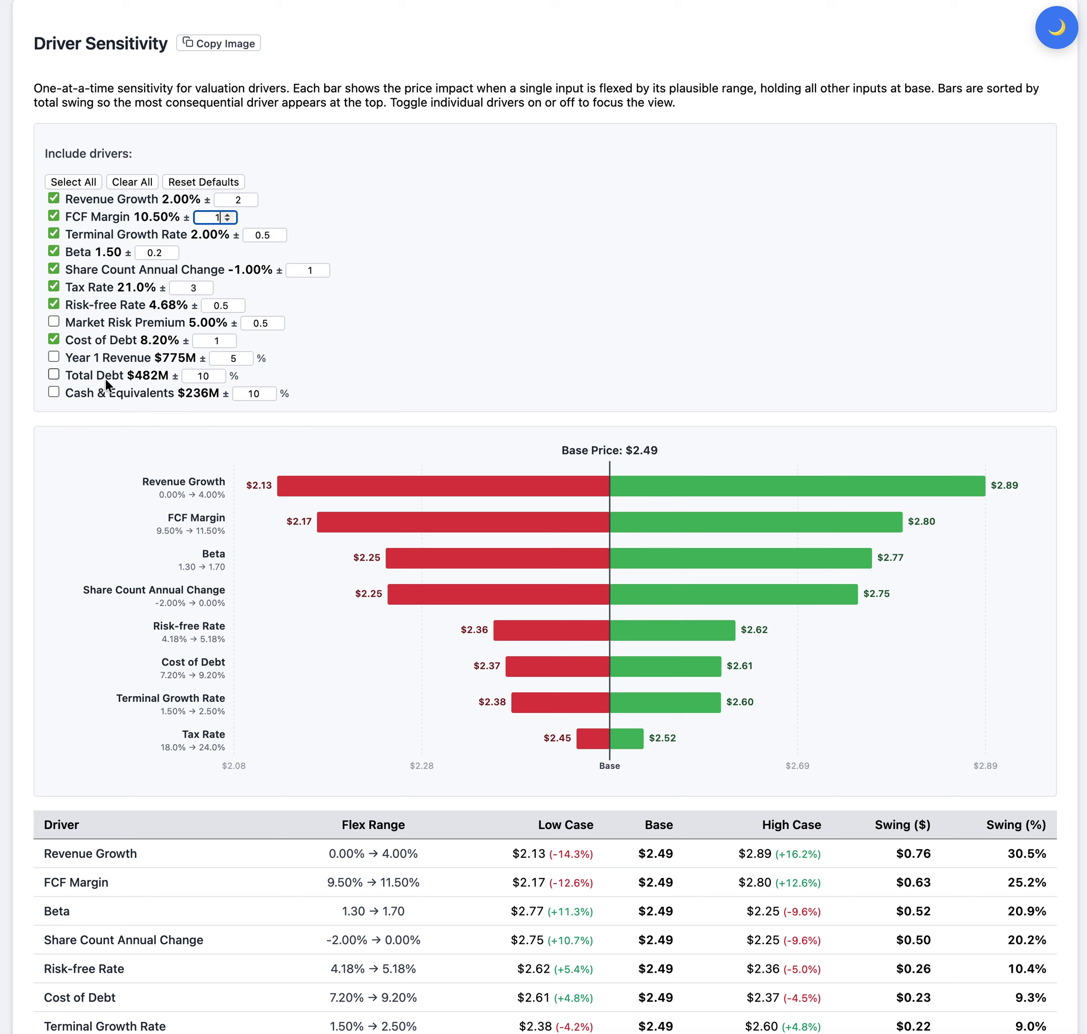
left_click(54, 357)
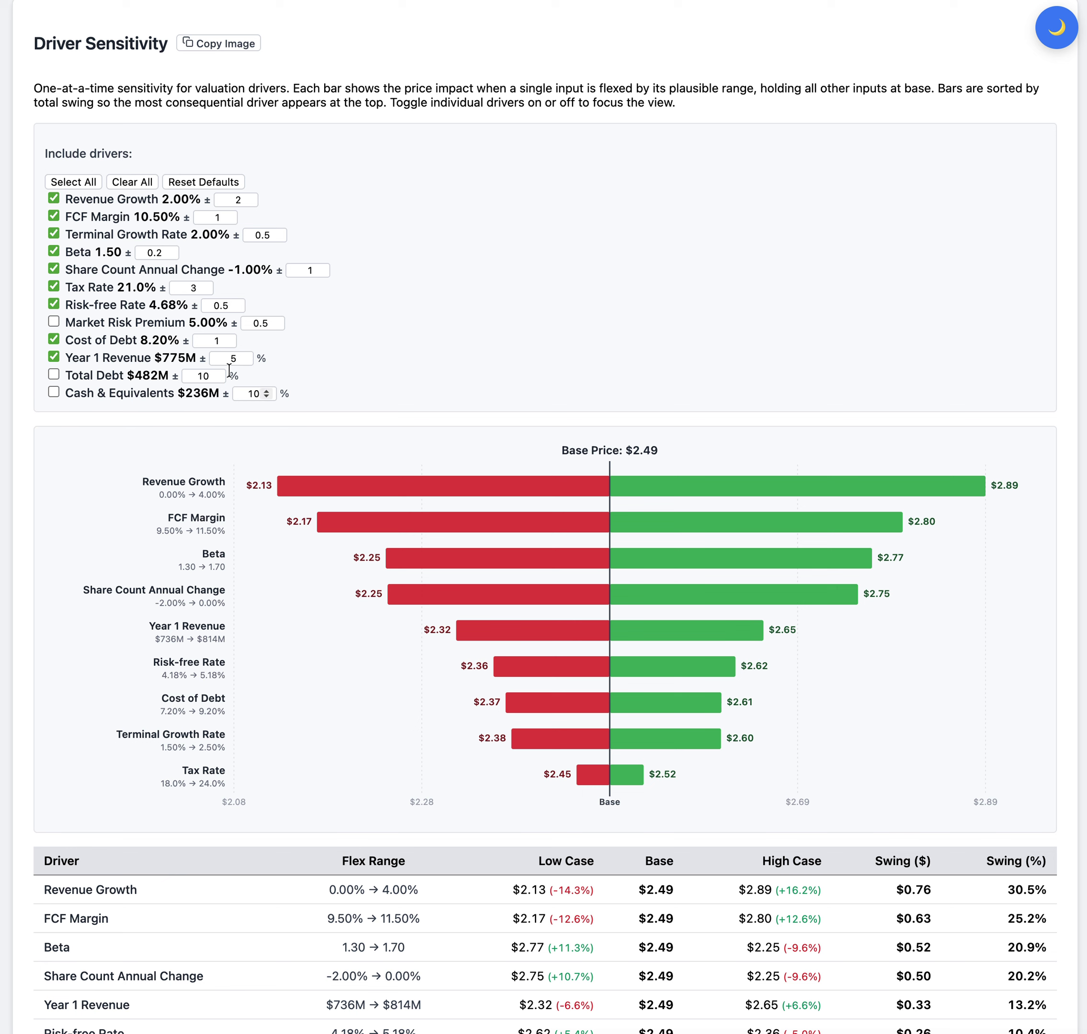
- Set the flex of both the Beta and the Risk-free Rate drivers to ±0.3
left_click(169, 250)
left_click(169, 250)
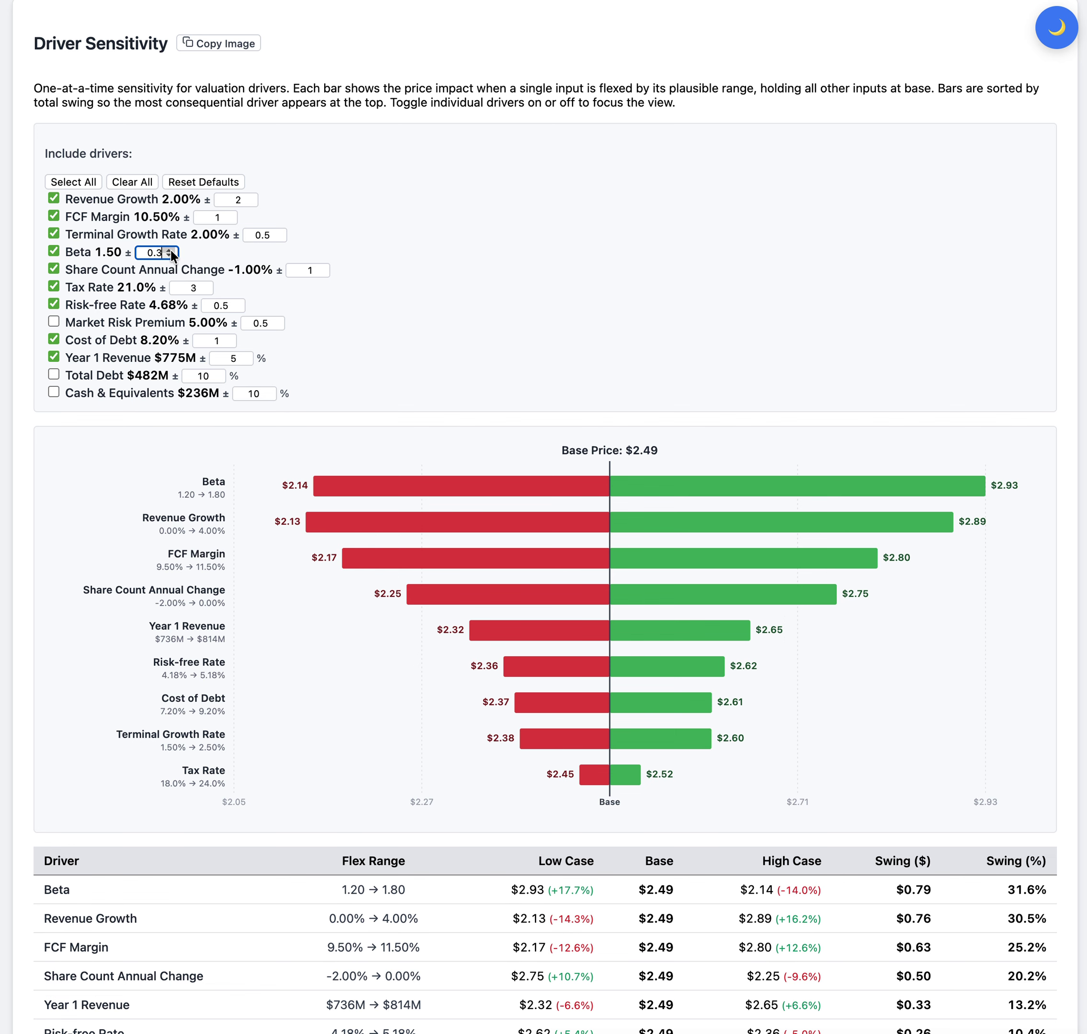
left_click(190, 501)
left_click(234, 305)
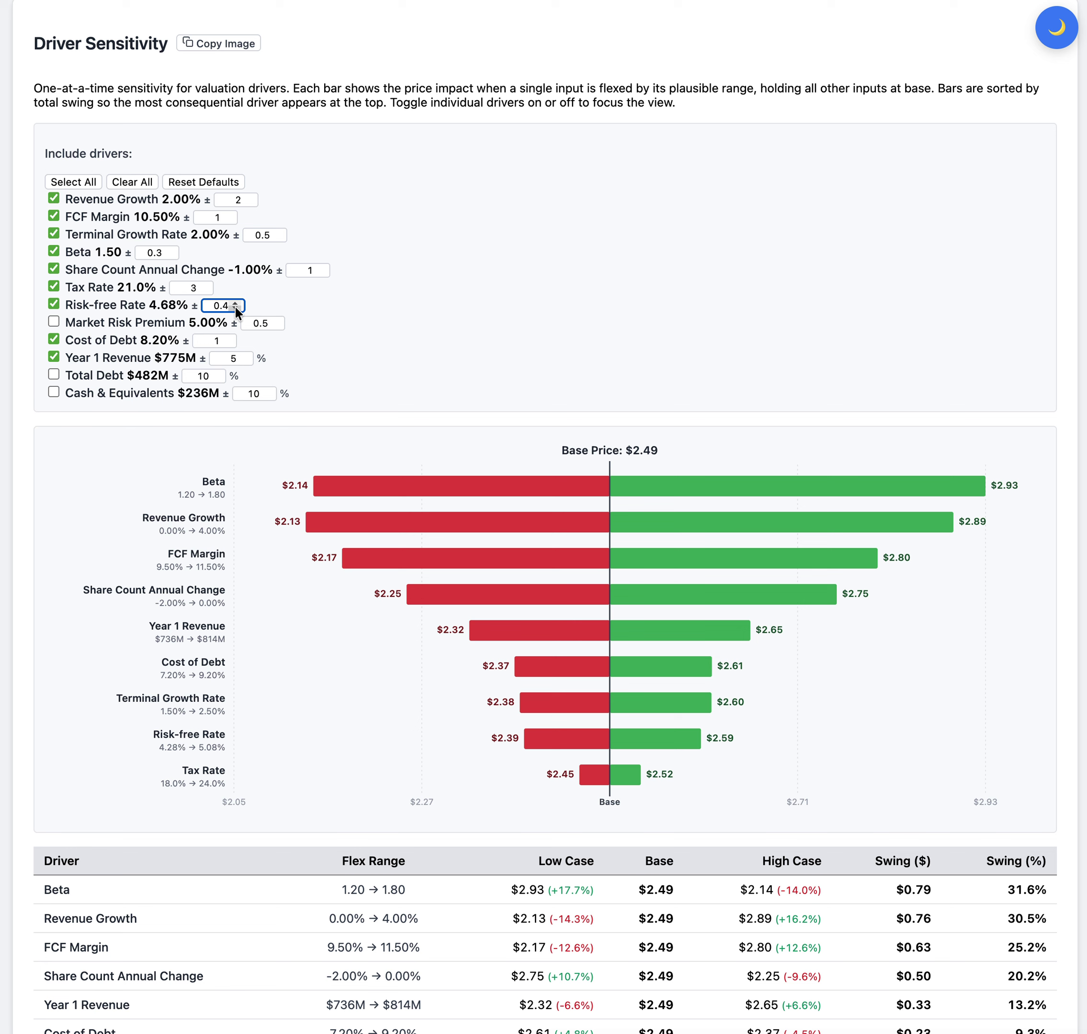
left_click(235, 305)
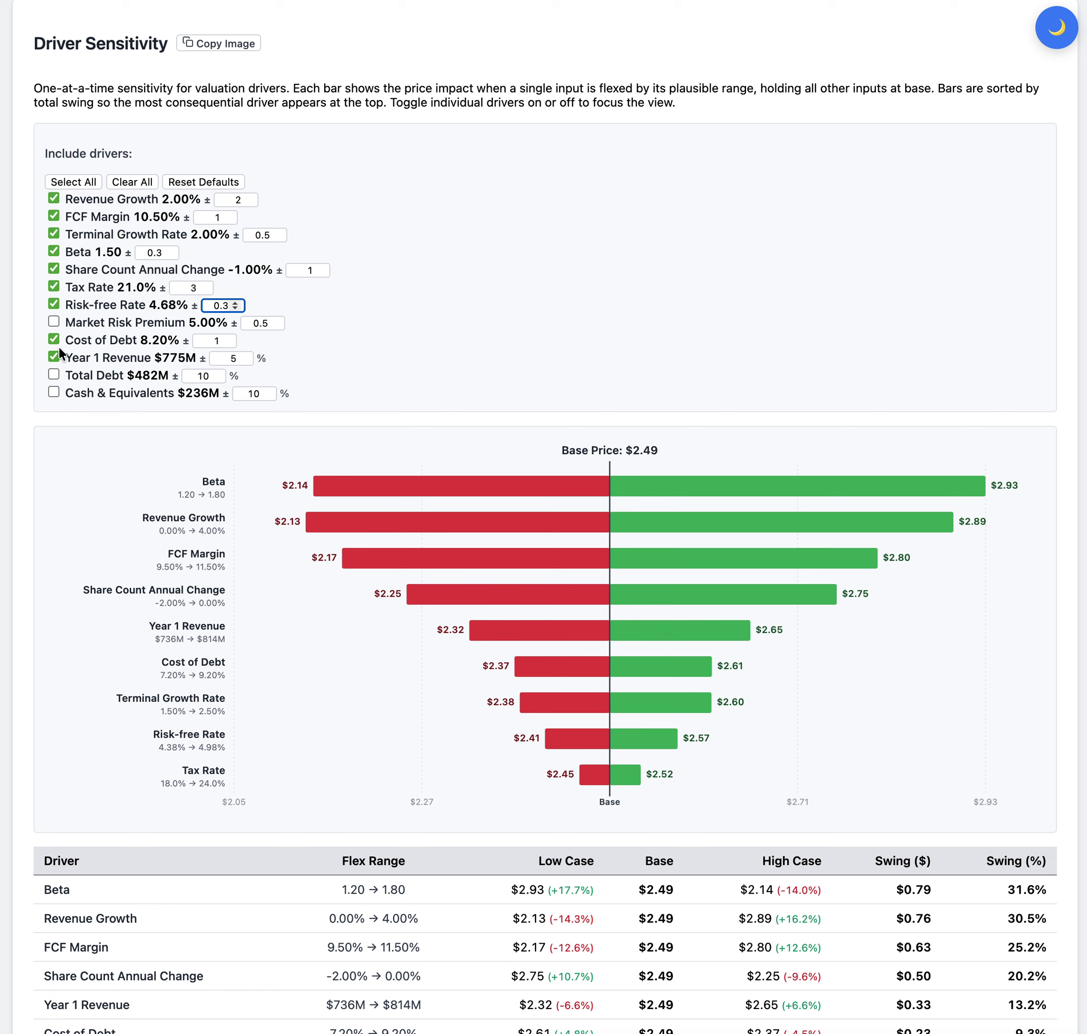
- Exclude Tax Rate from the sensitivity drivers and set the FCF Margin driver's flex to ±1.25
left_click(53, 287)
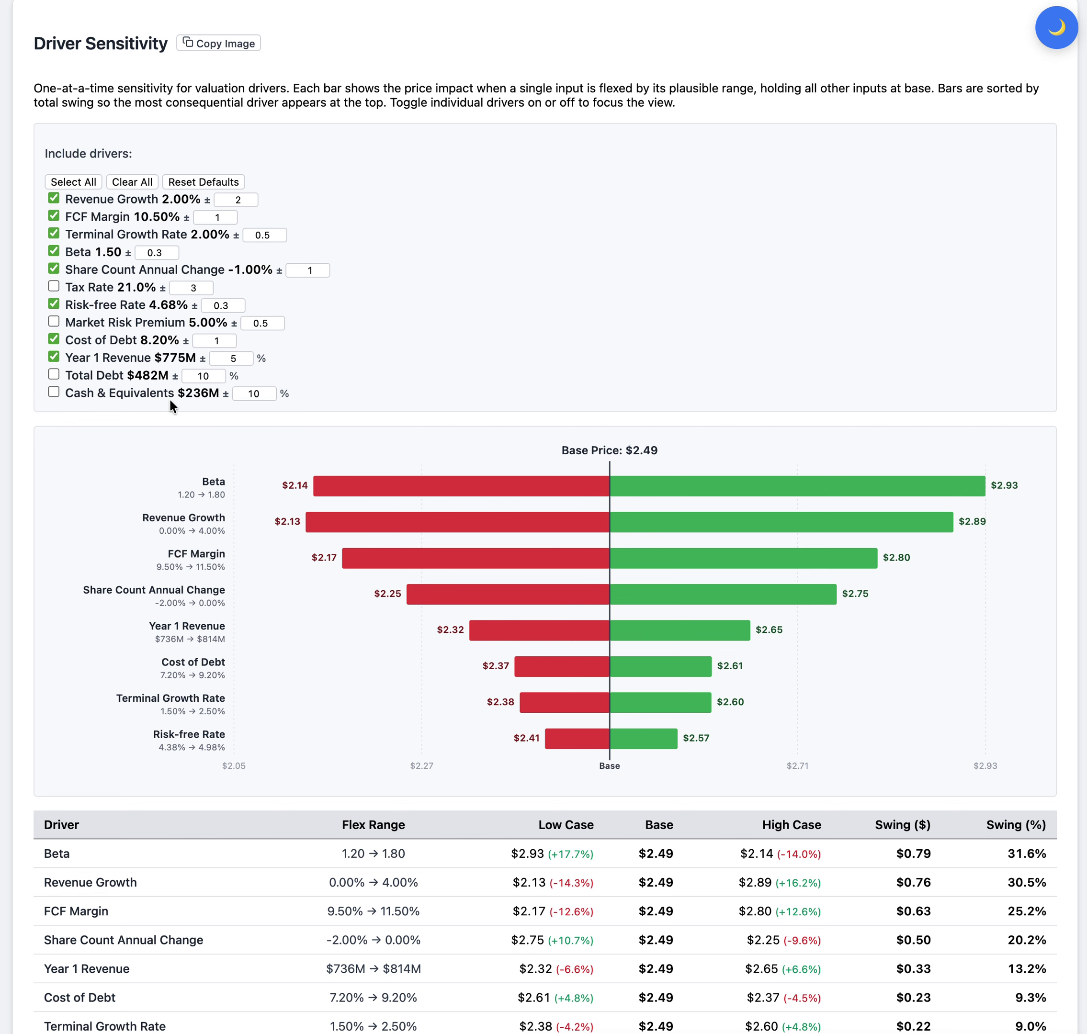
scroll(173, 406, "down", 1)
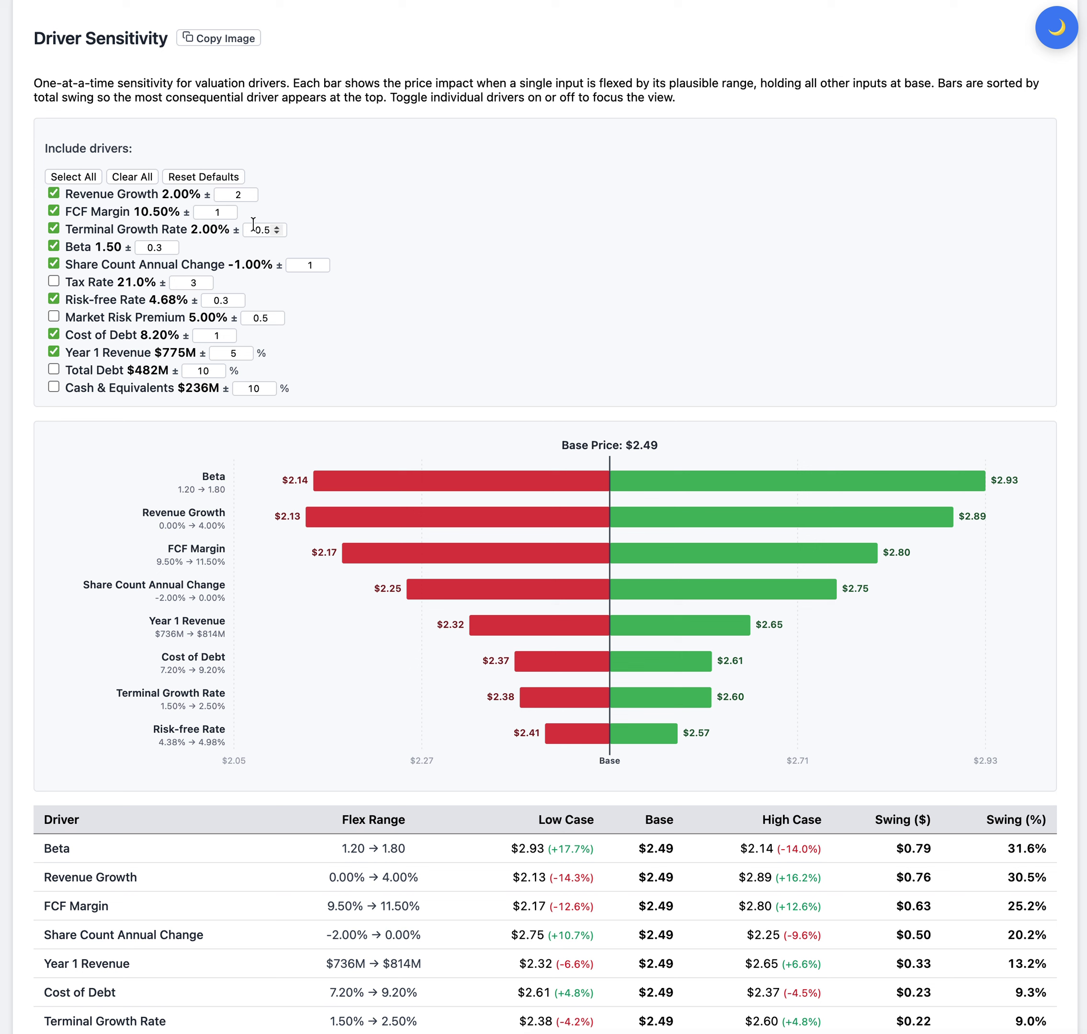
left_click(231, 210)
left_click(232, 210)
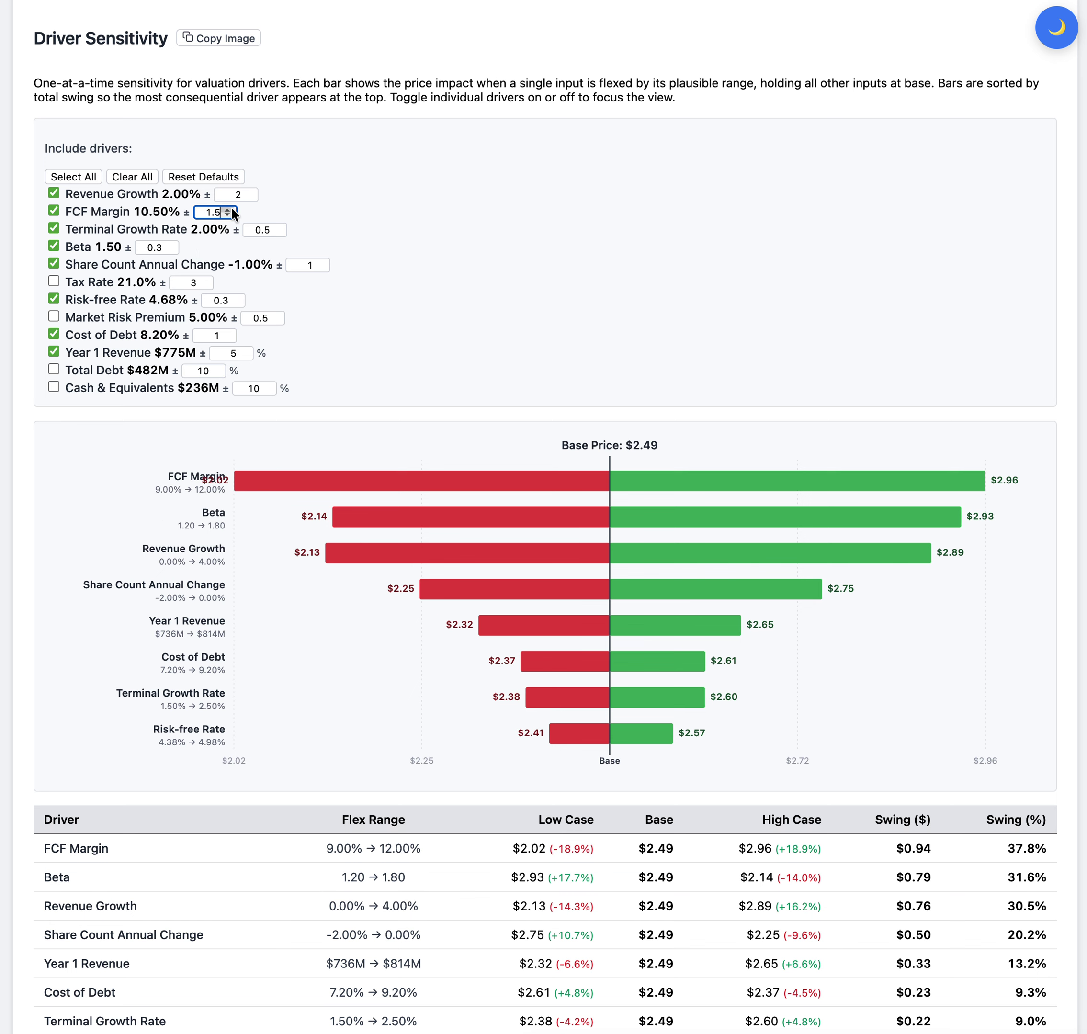
left_click(228, 215)
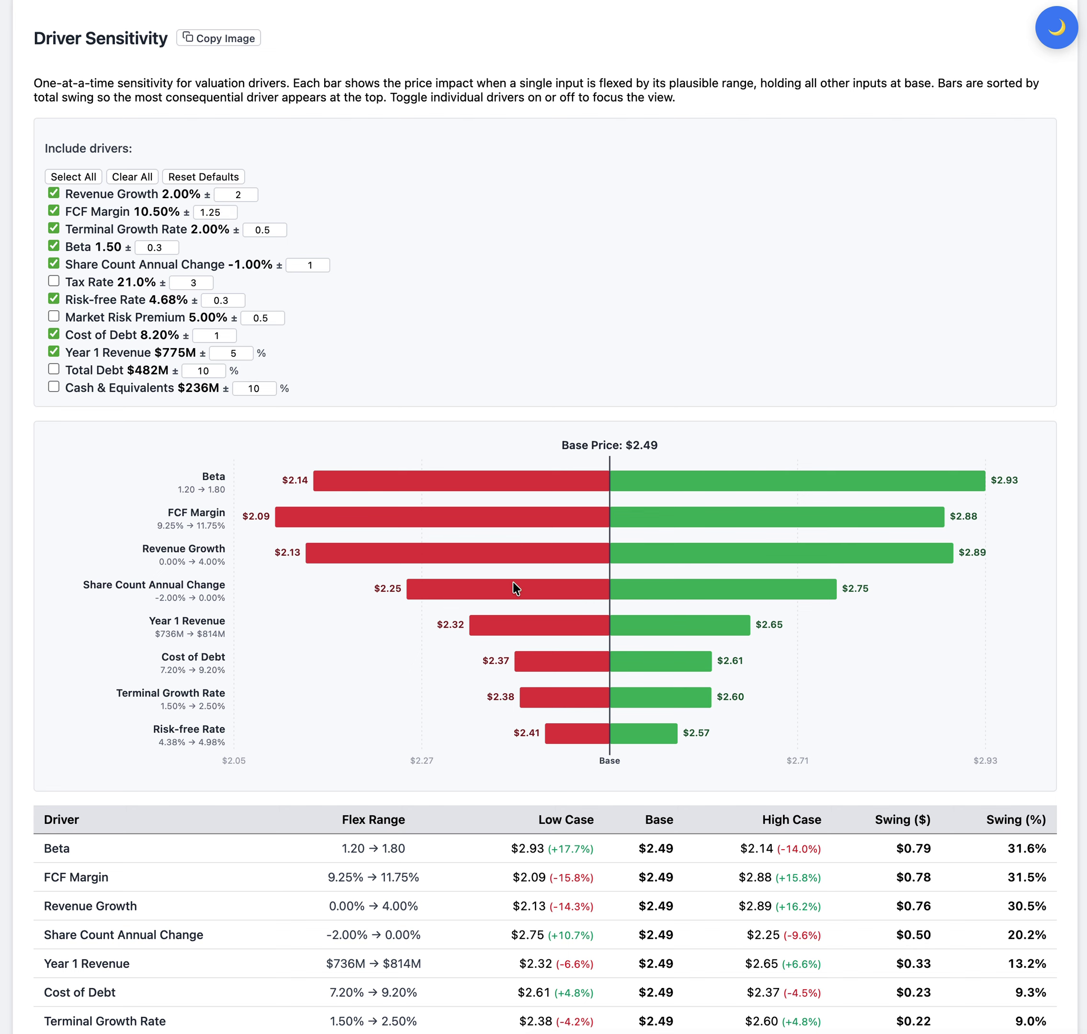
- Run the Monte Carlo Simulation of possible share prices
scroll(513, 581, "down", 12)
scroll(490, 612, "down", 11)
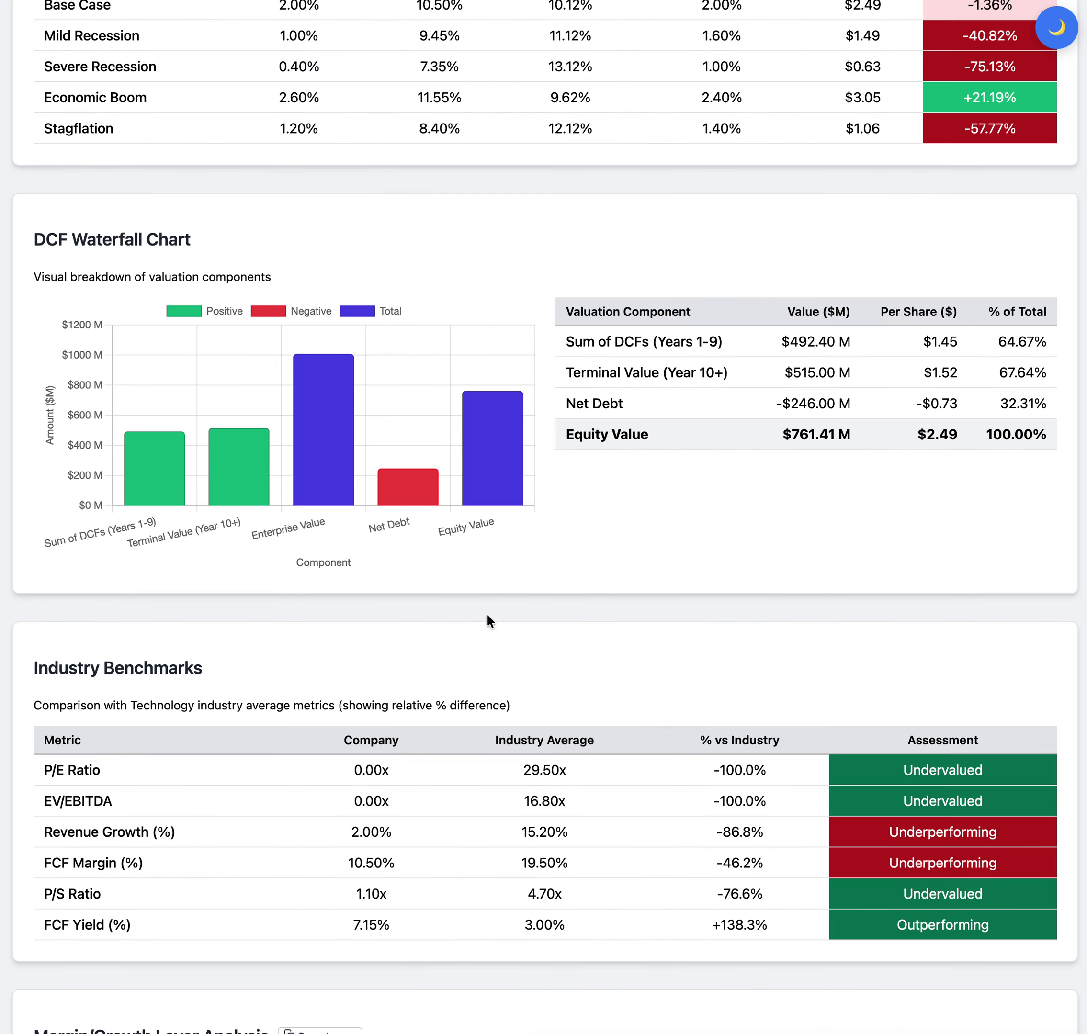
scroll(486, 613, "down", 20)
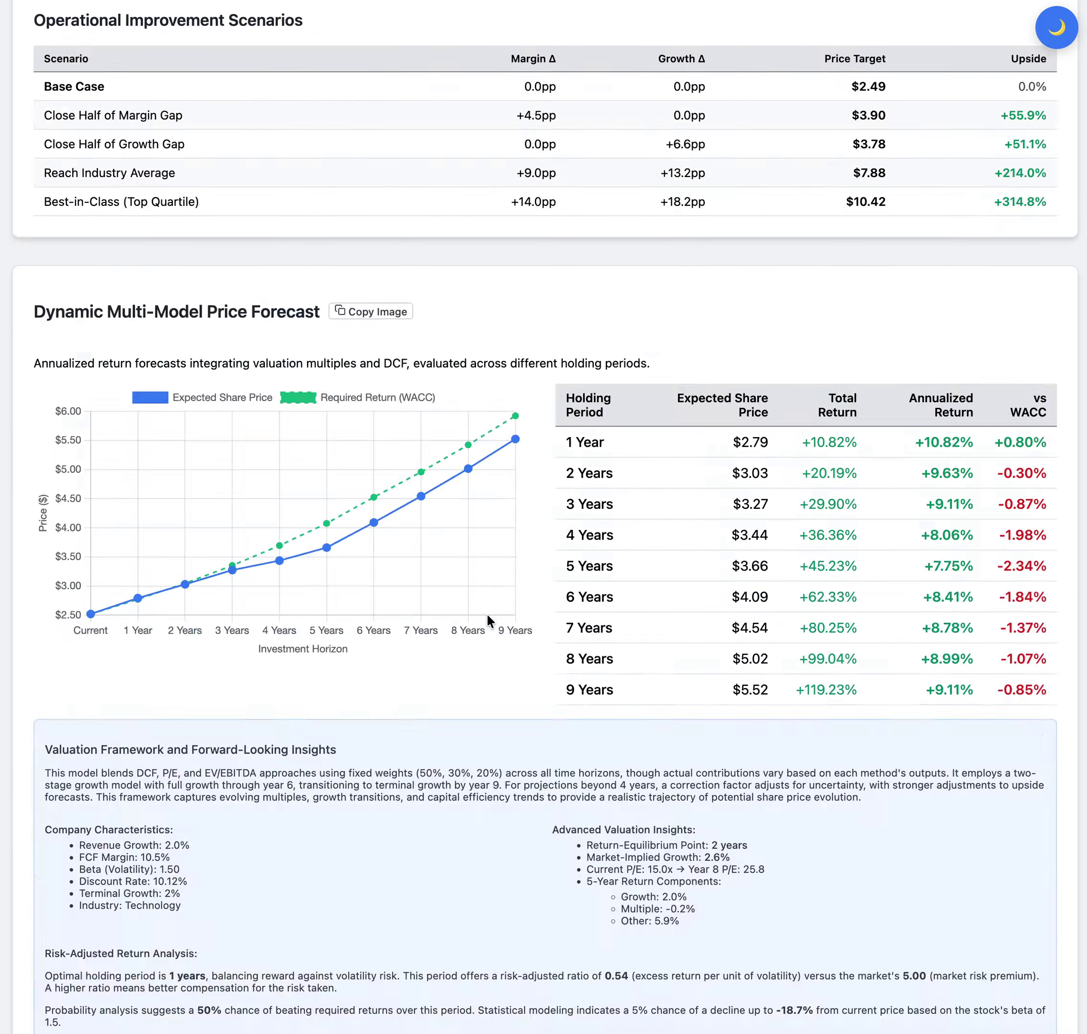
scroll(487, 613, "down", 20)
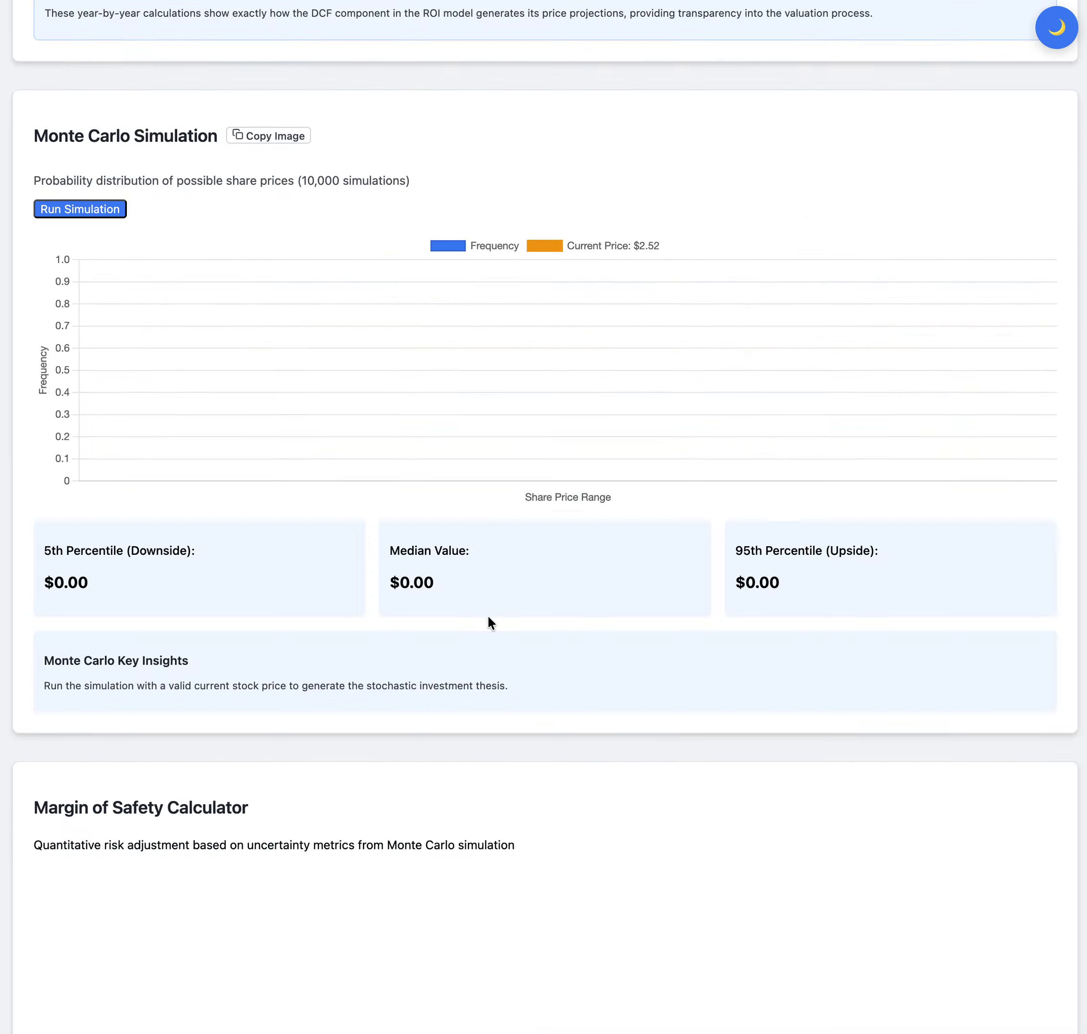
scroll(485, 622, "up", 6)
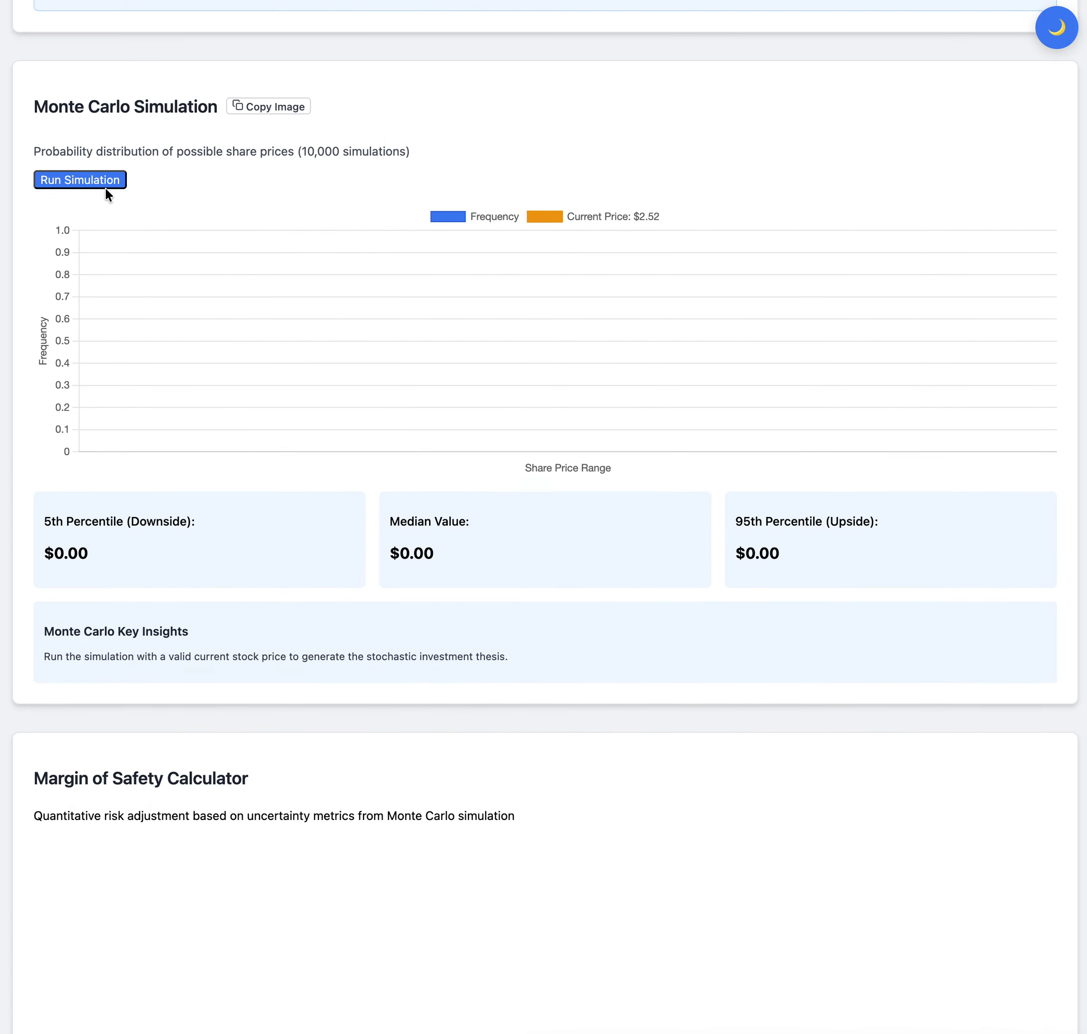
left_click(105, 187)
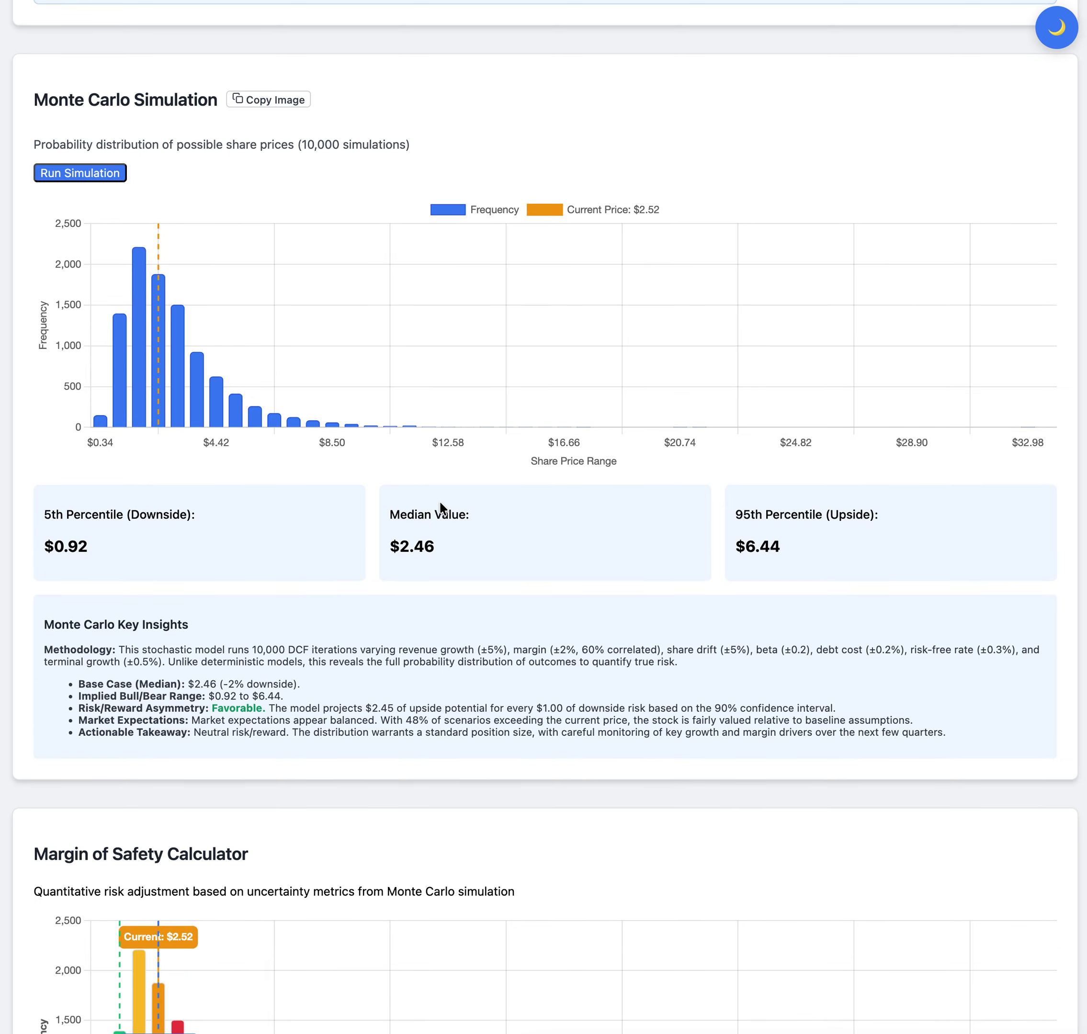
- Rerun the Monte Carlo Simulation twice and inspect the frequencies of the share price bars near the current price
scroll(441, 507, "up", 5)
left_click(101, 317)
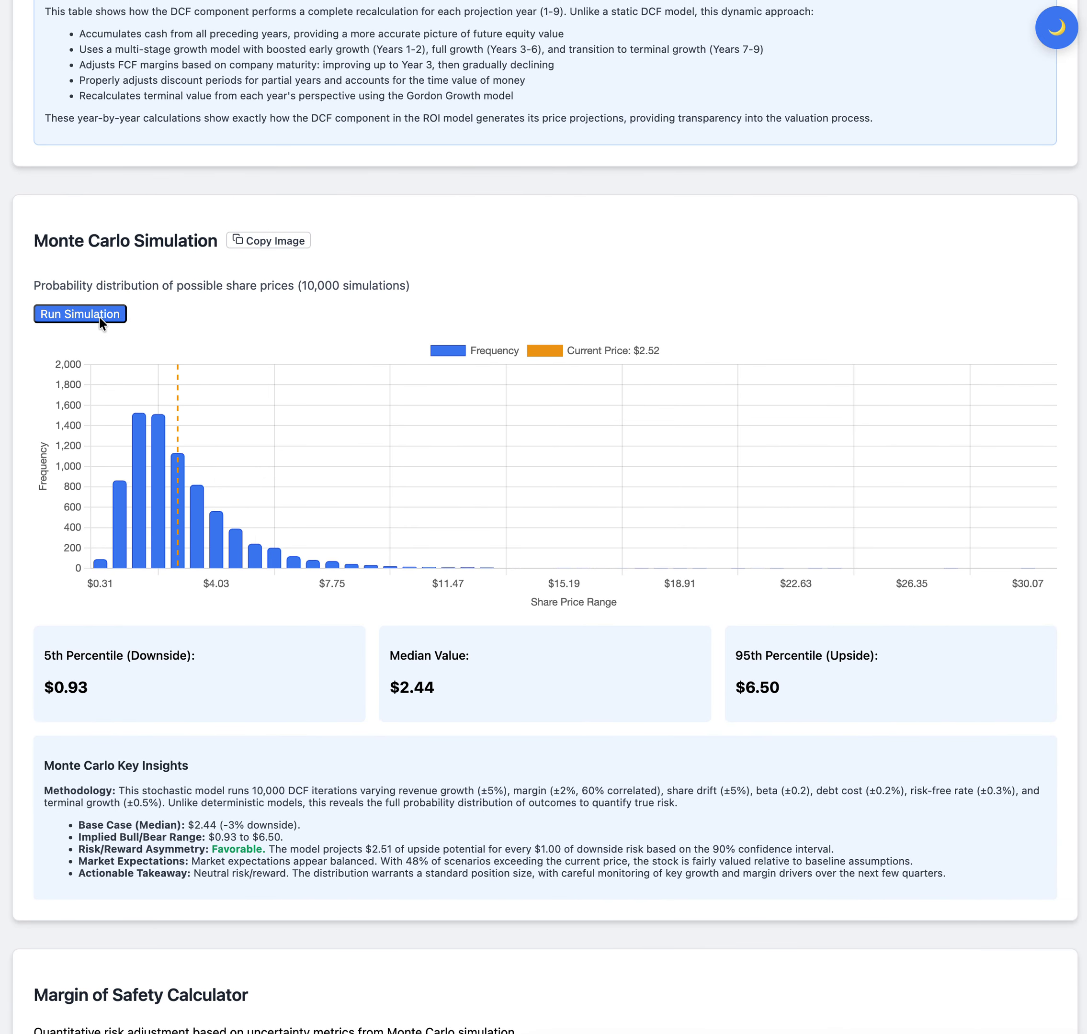
left_click(99, 316)
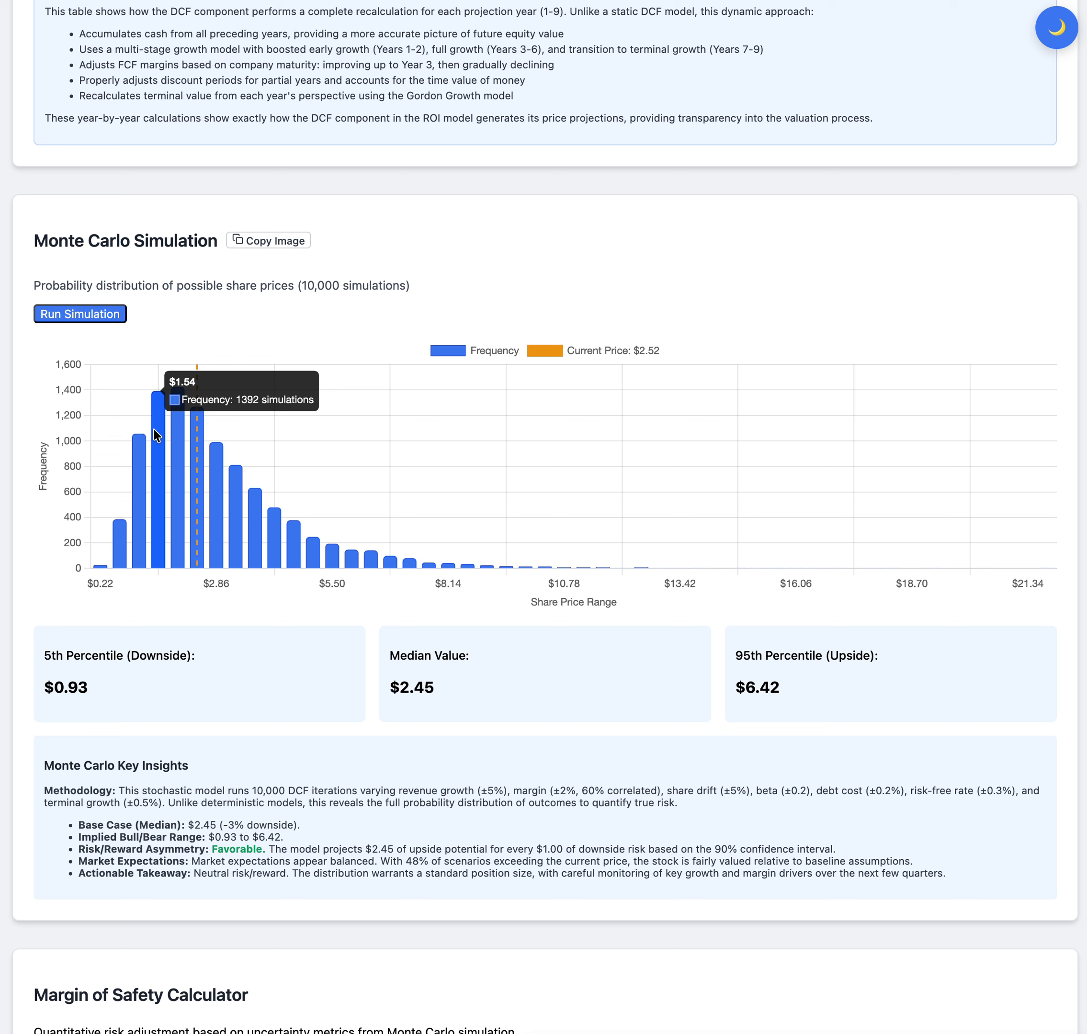
mouse_move(192, 428)
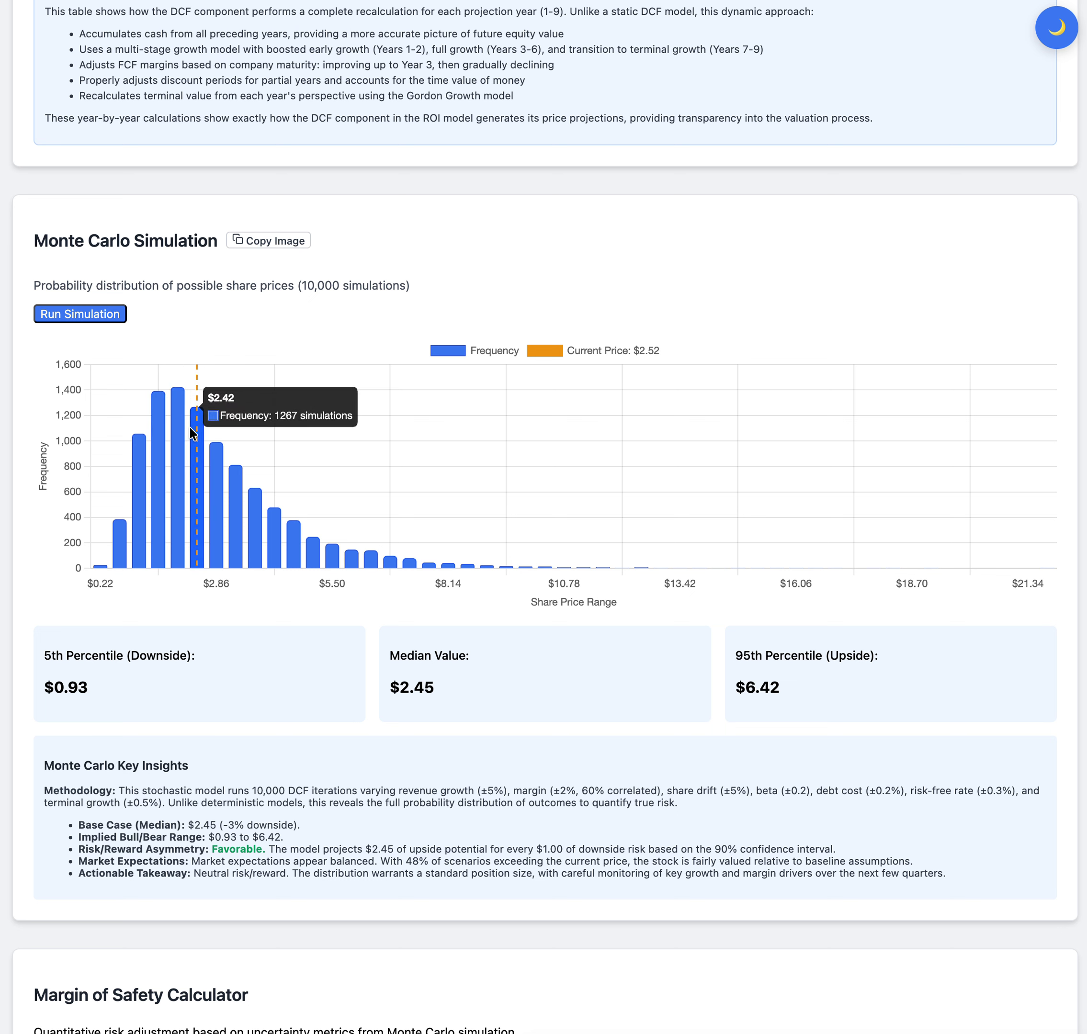